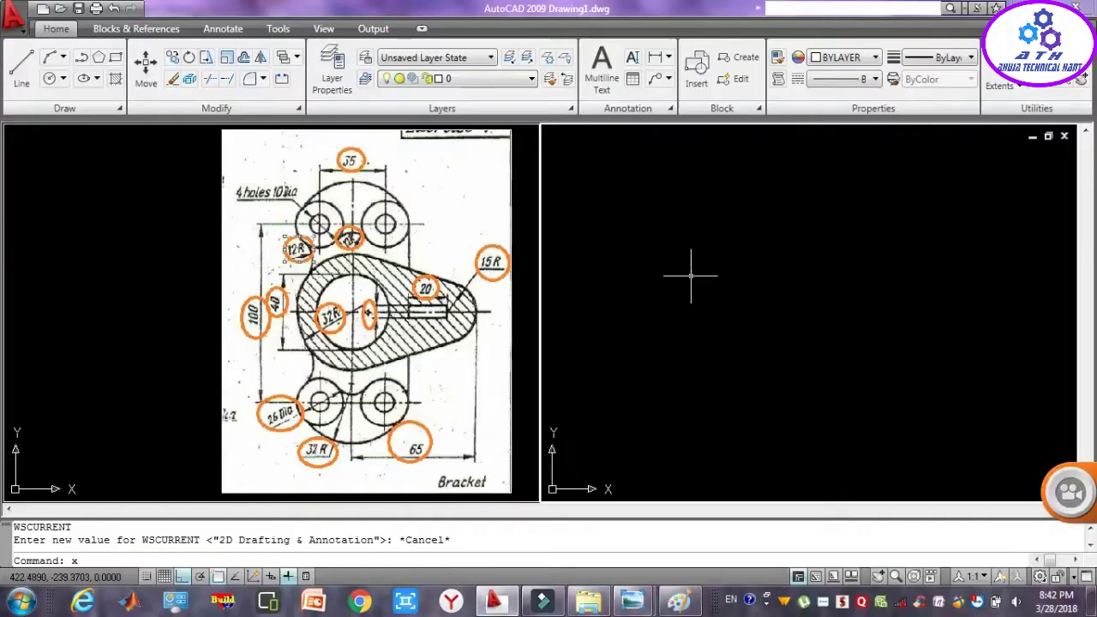
- Draw a horizontal and a vertical construction line crossing in the right viewport
type("l")
key("Return")
left_click(661, 289)
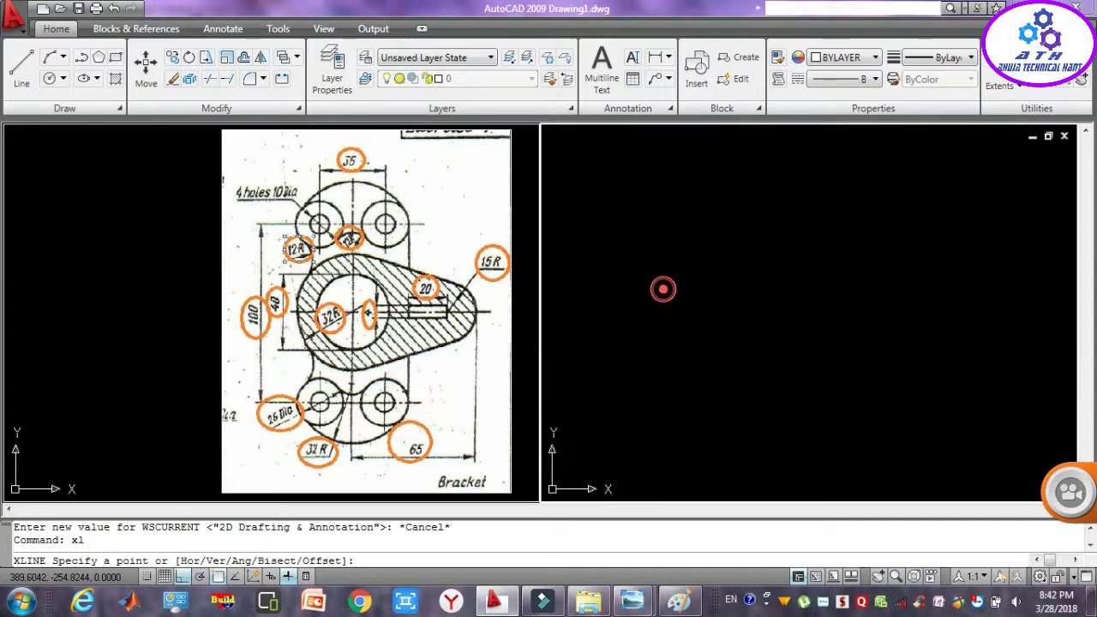
left_click(904, 330)
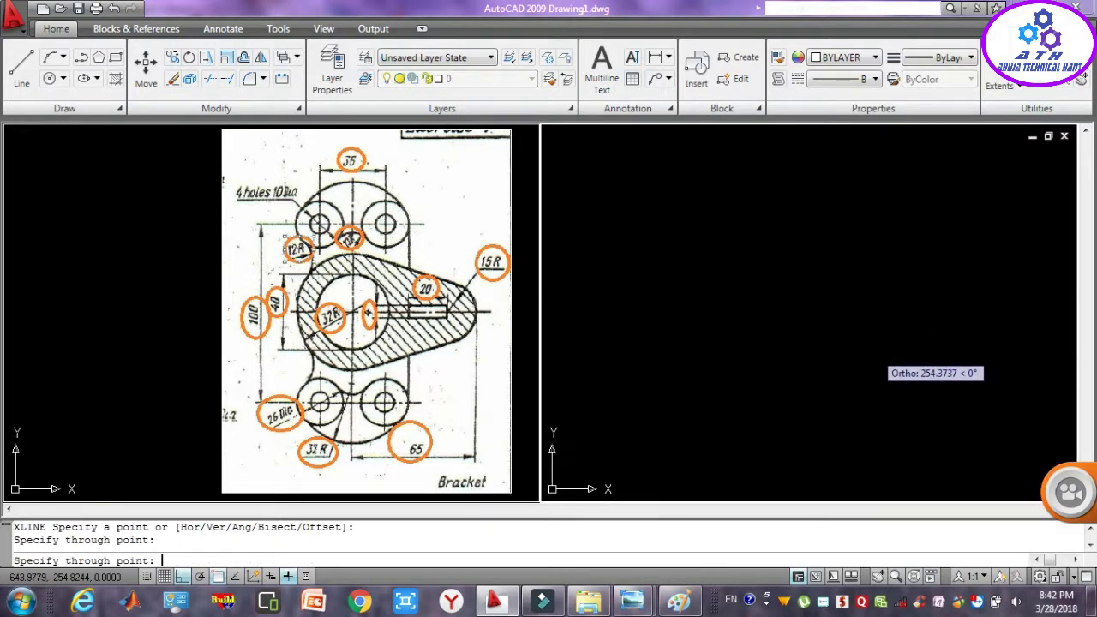
key("Return")
key("Return")
left_click(836, 394)
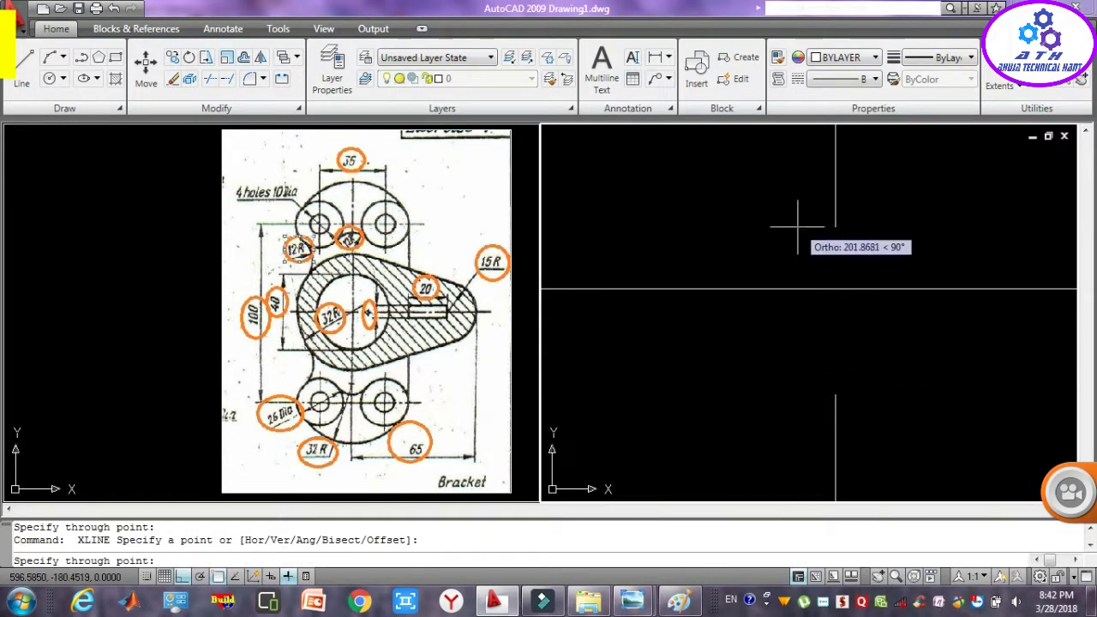
left_click(797, 227)
- Zoom in on the axes' crossing and pan it to the viewport centre
key("Return")
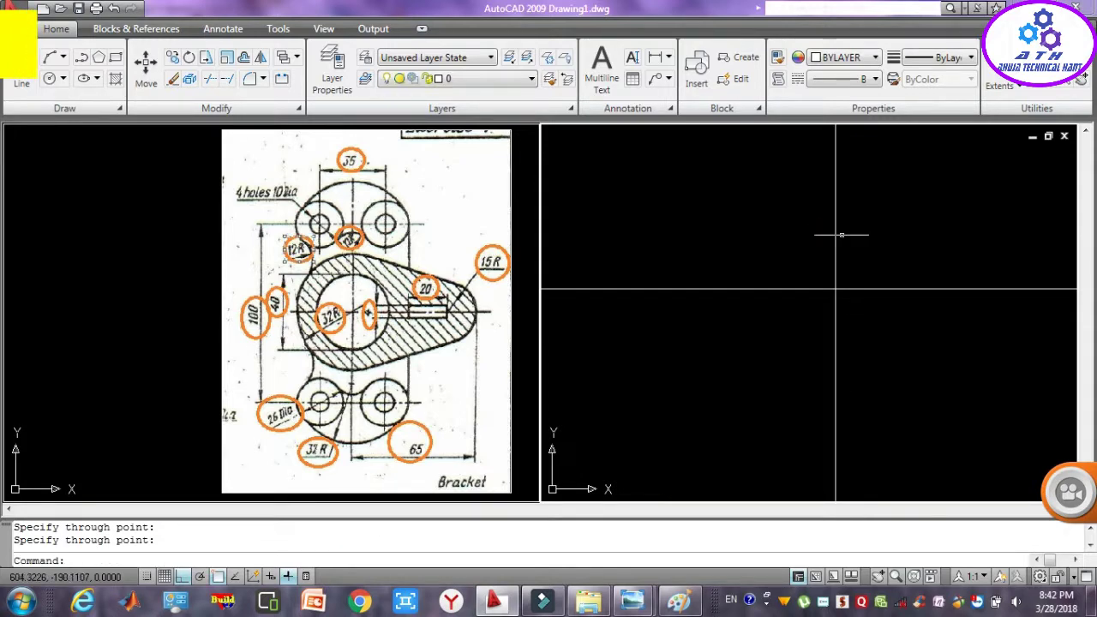
type("z")
key("Return")
left_click(877, 326)
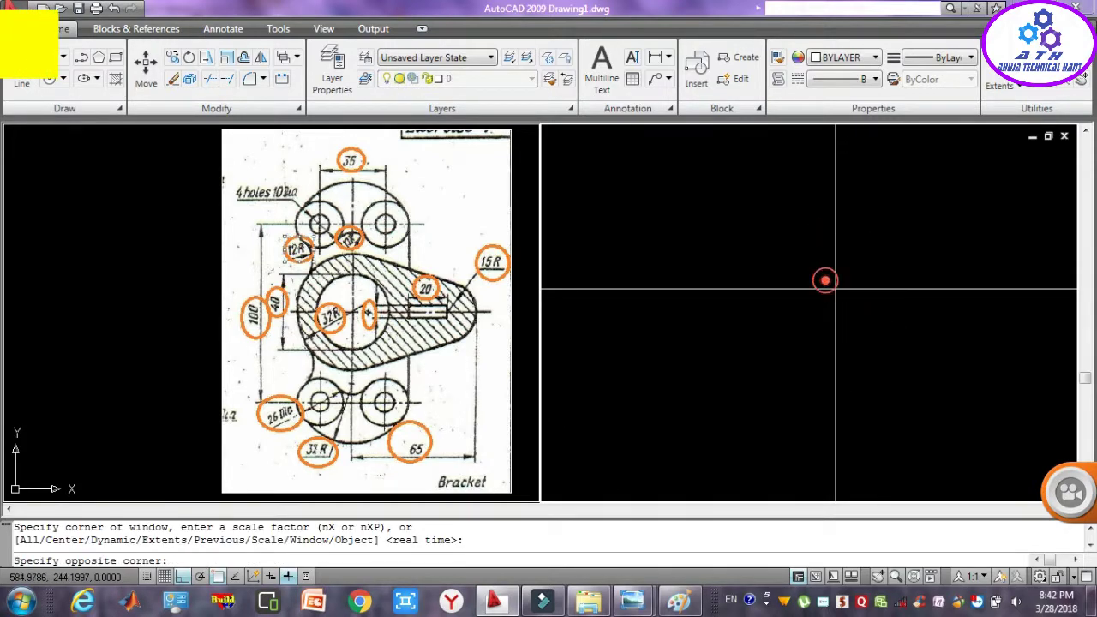
left_click(825, 280)
key("Escape")
key("Escape")
type("p\\p")
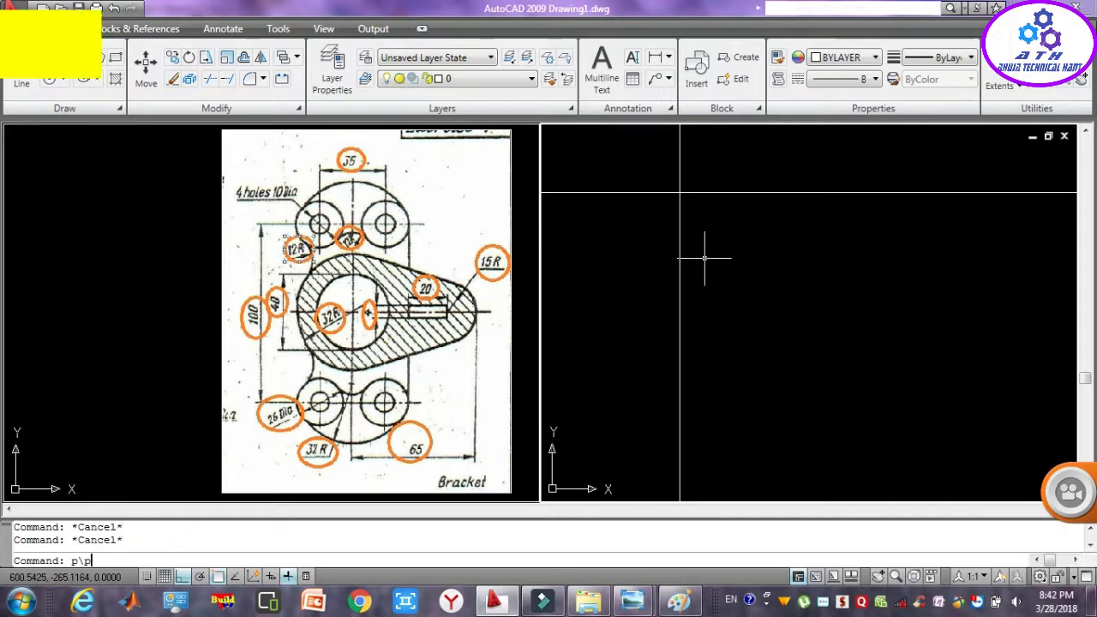
key("Return")
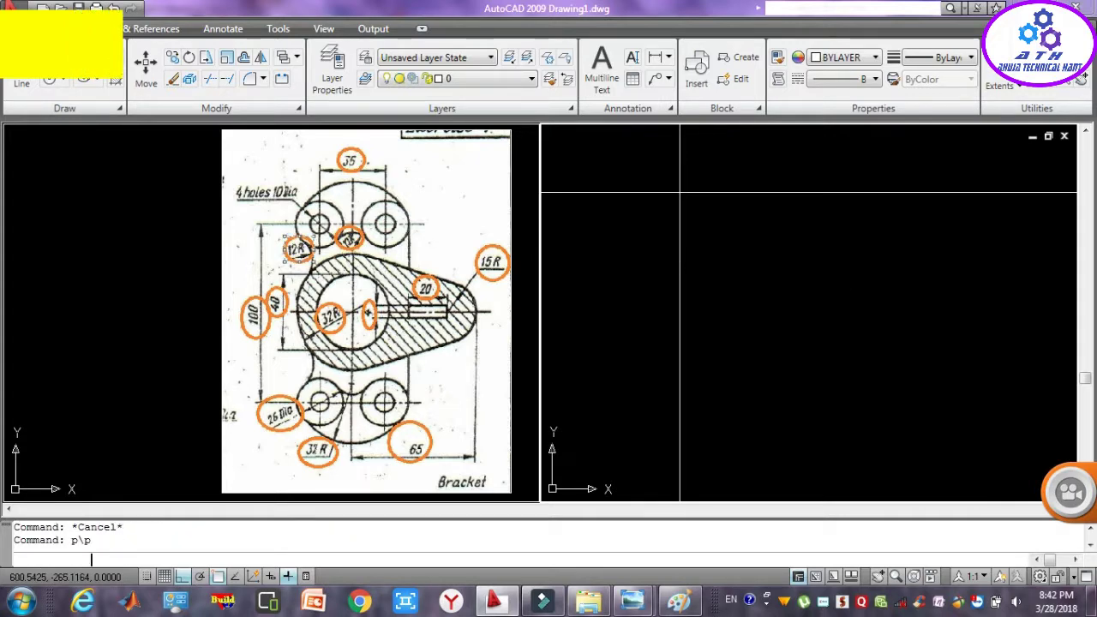
type("p")
key("Return")
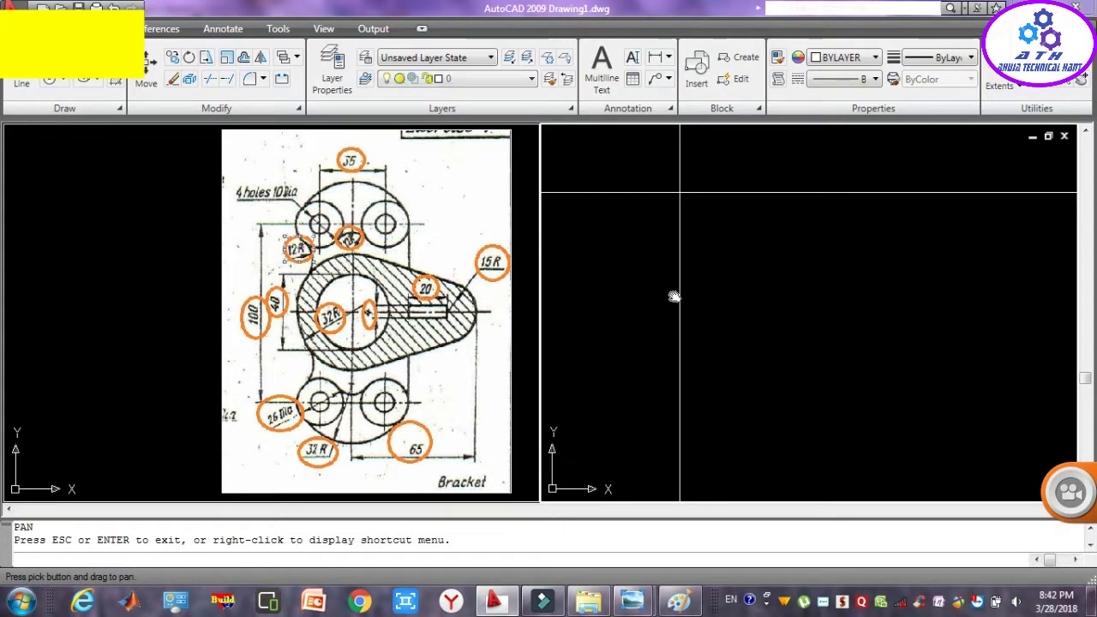
left_click_drag(675, 295, 747, 265)
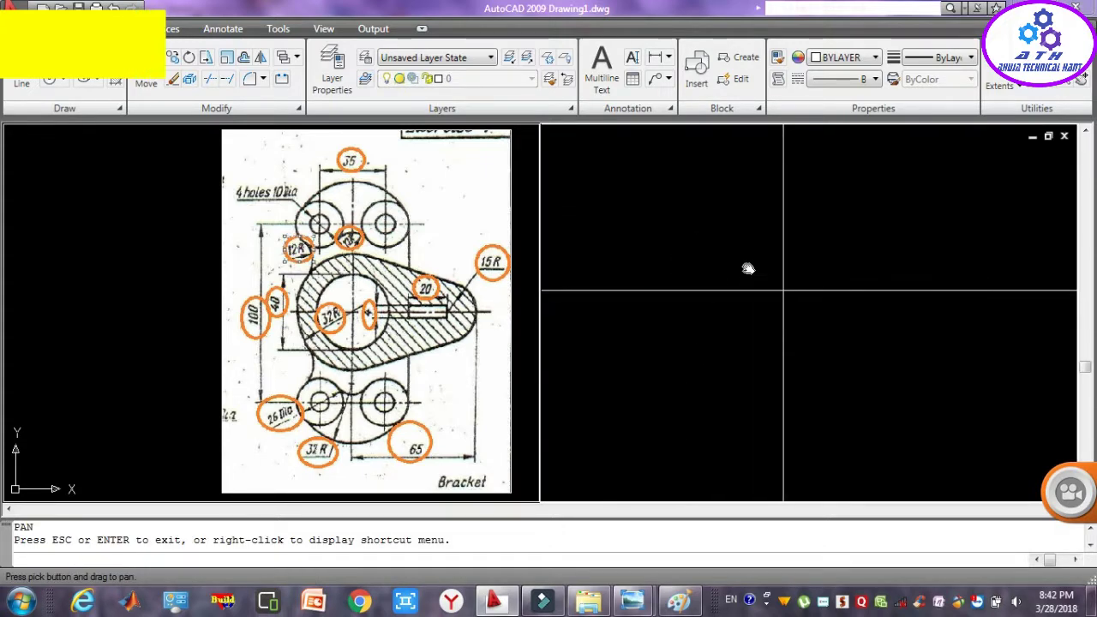
key("Escape")
key("Escape")
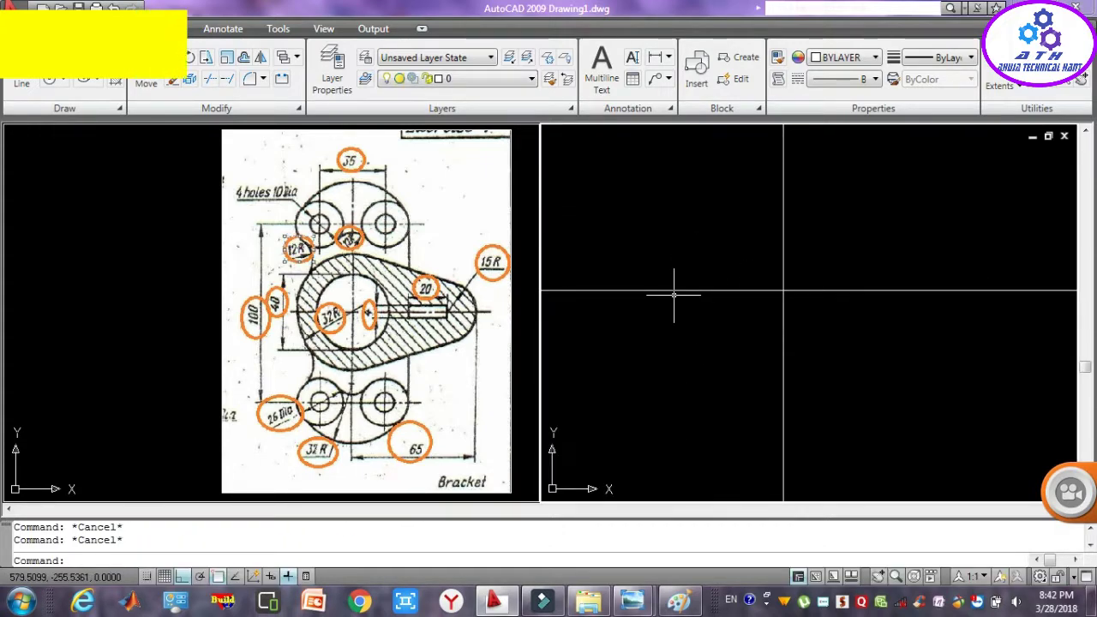
type("x")
key("BackSpace")
type("c")
key("Return")
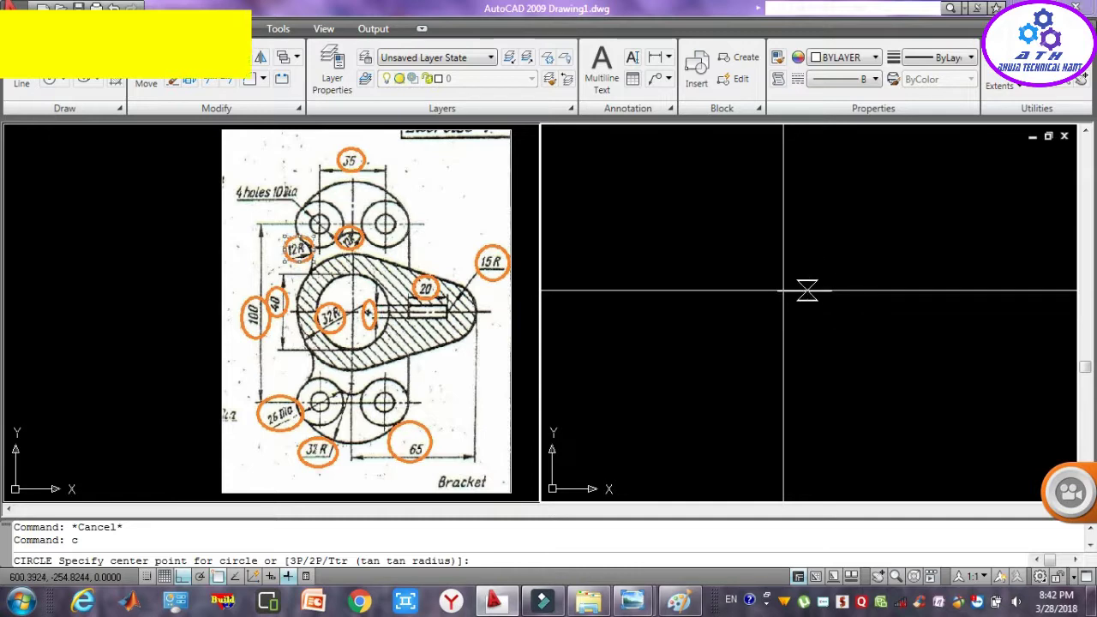
- Draw a radius-40 circle at the axes intersection and recentre the view on it
left_click(783, 291)
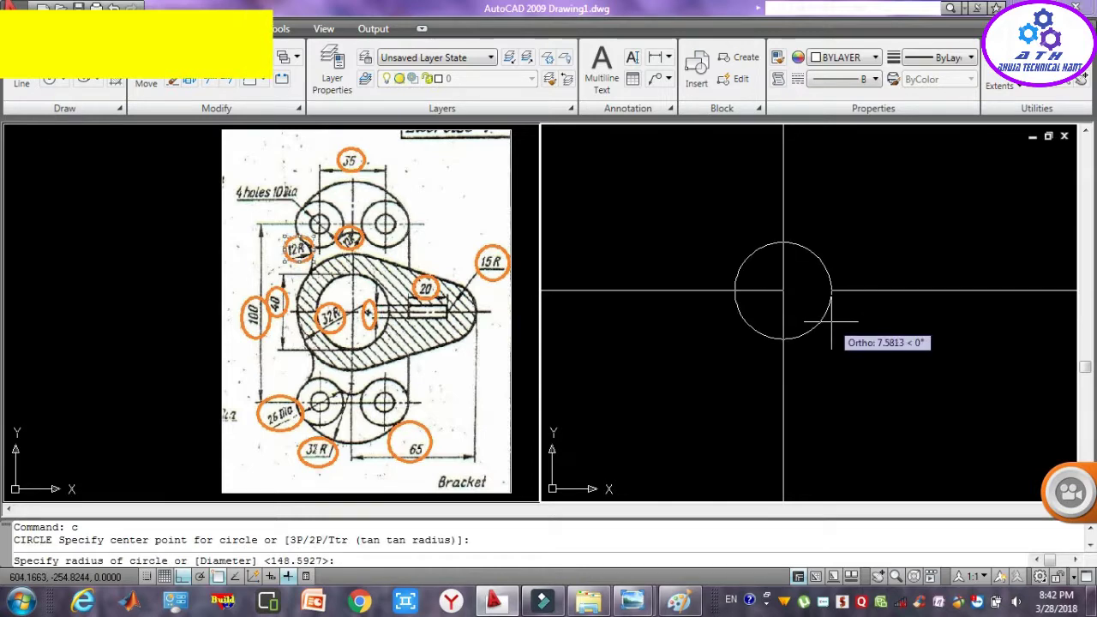
type("40")
key("Return")
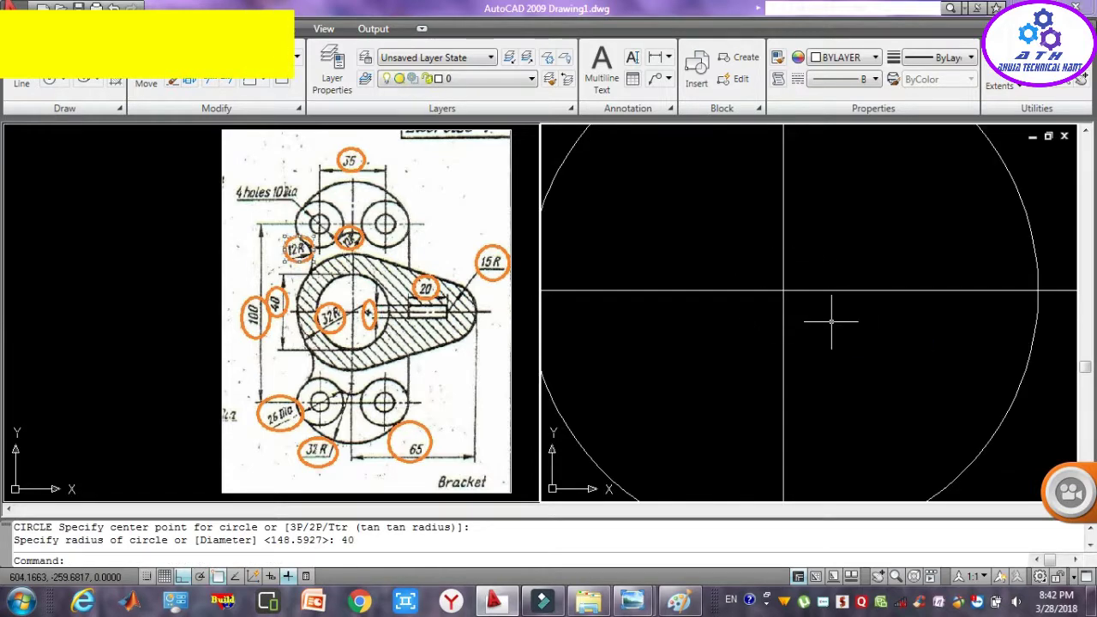
left_click(1000, 84)
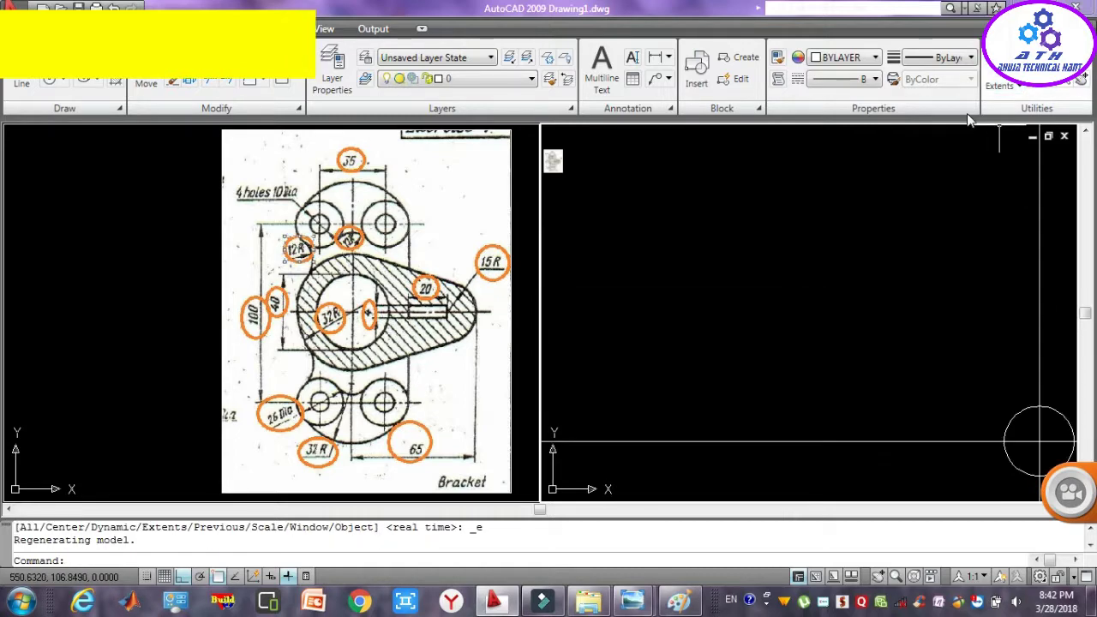
type("p")
key("Return")
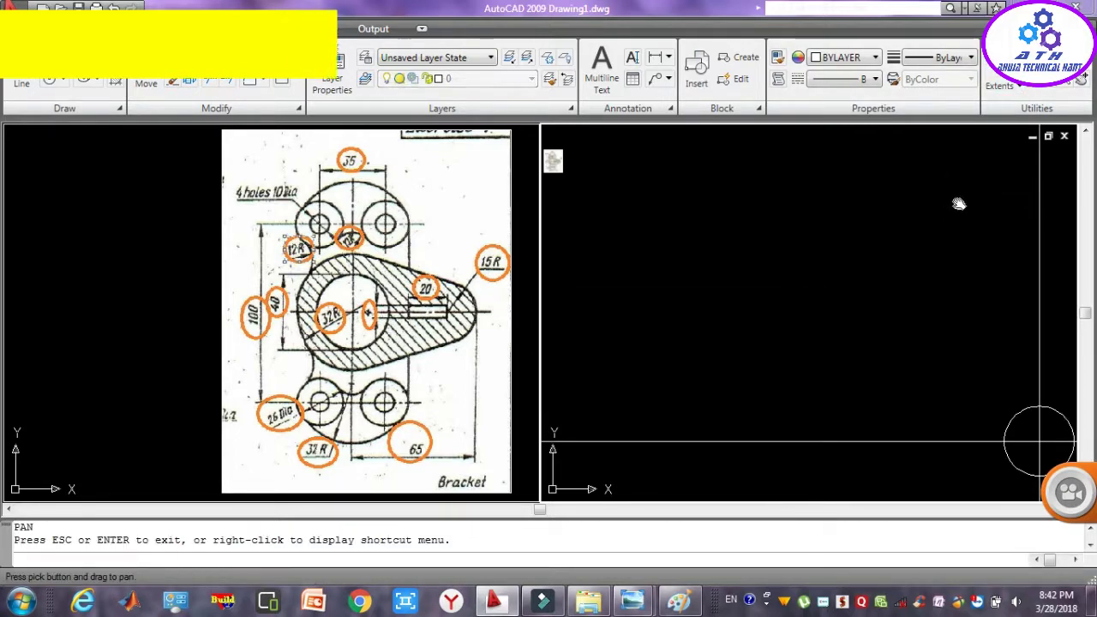
left_click_drag(957, 202, 735, 100)
left_click_drag(833, 200, 810, 189)
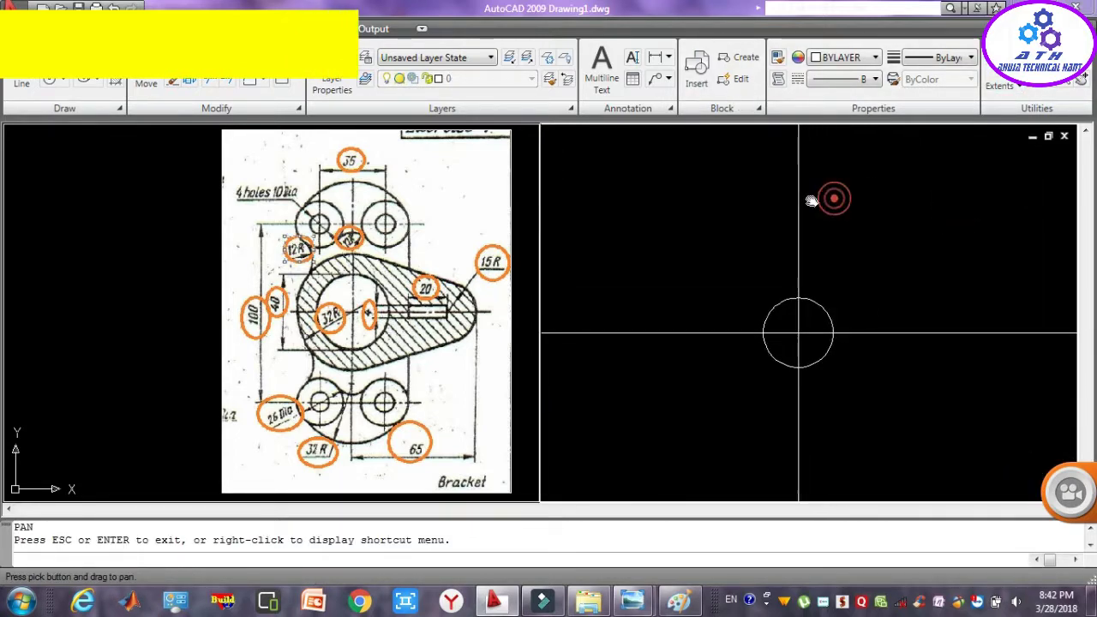
key("Escape")
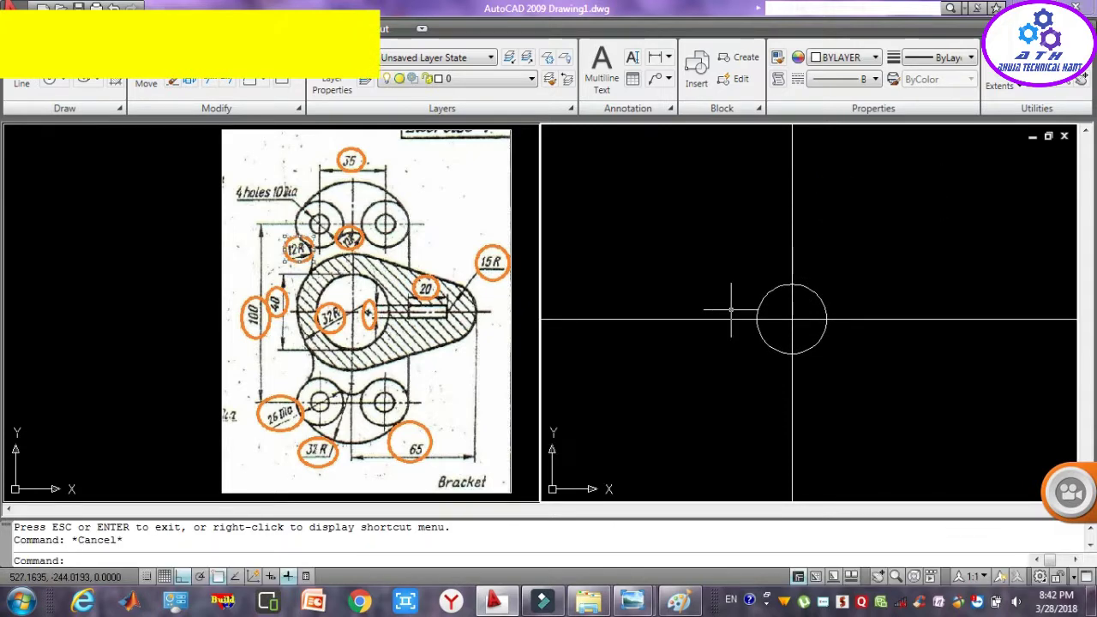
type("c")
- Add a concentric radius-64 circle at the same centre
key("Return")
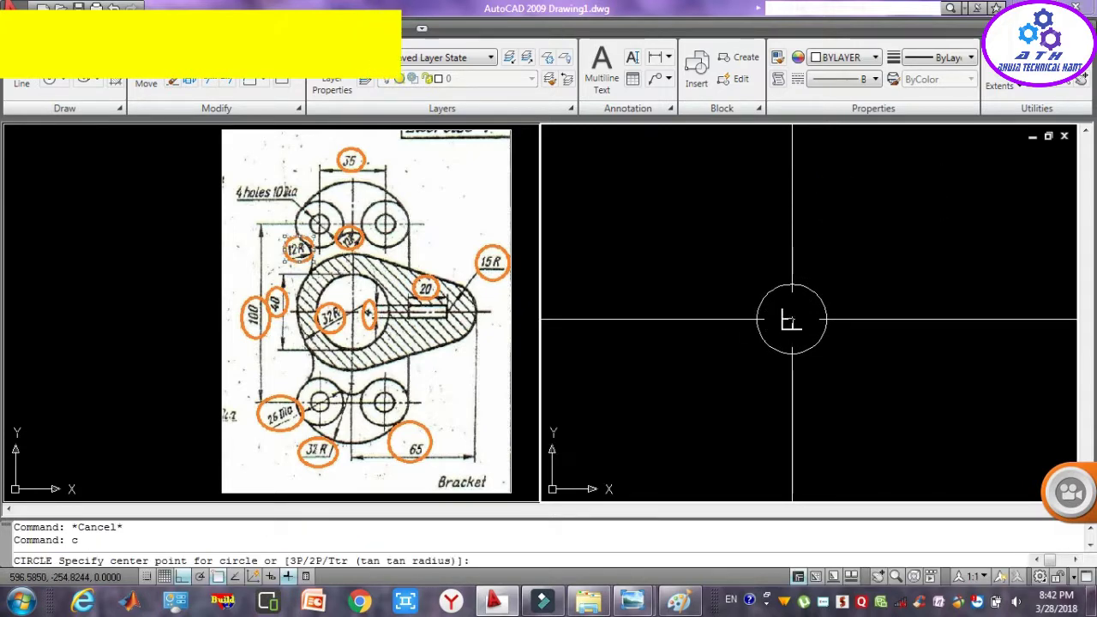
left_click(792, 318)
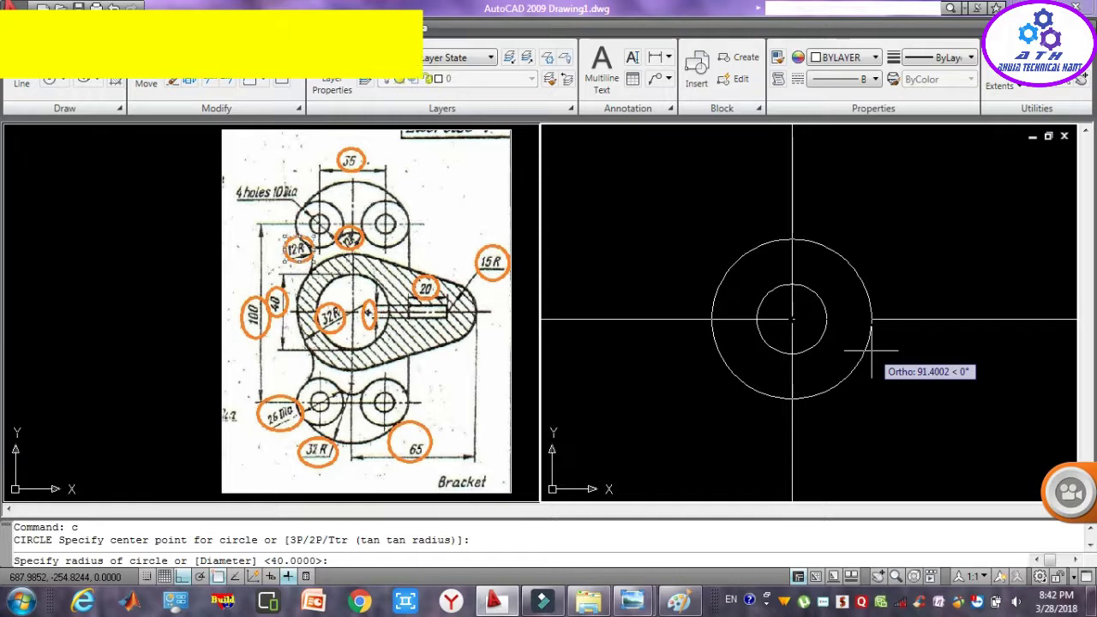
type("64")
key("Return")
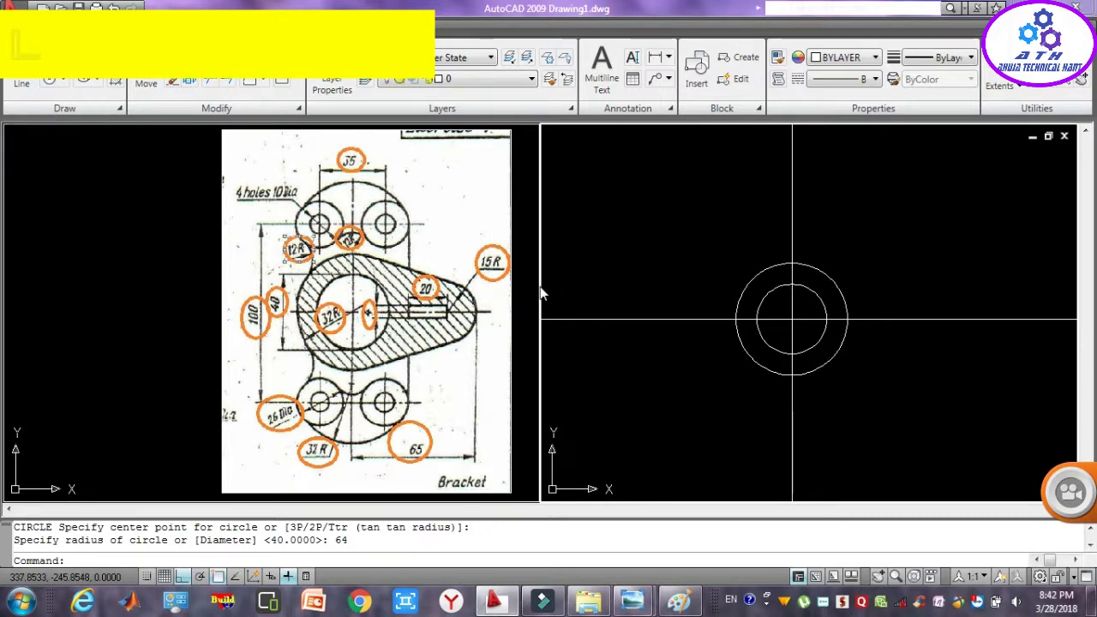
key("Escape")
key("Escape")
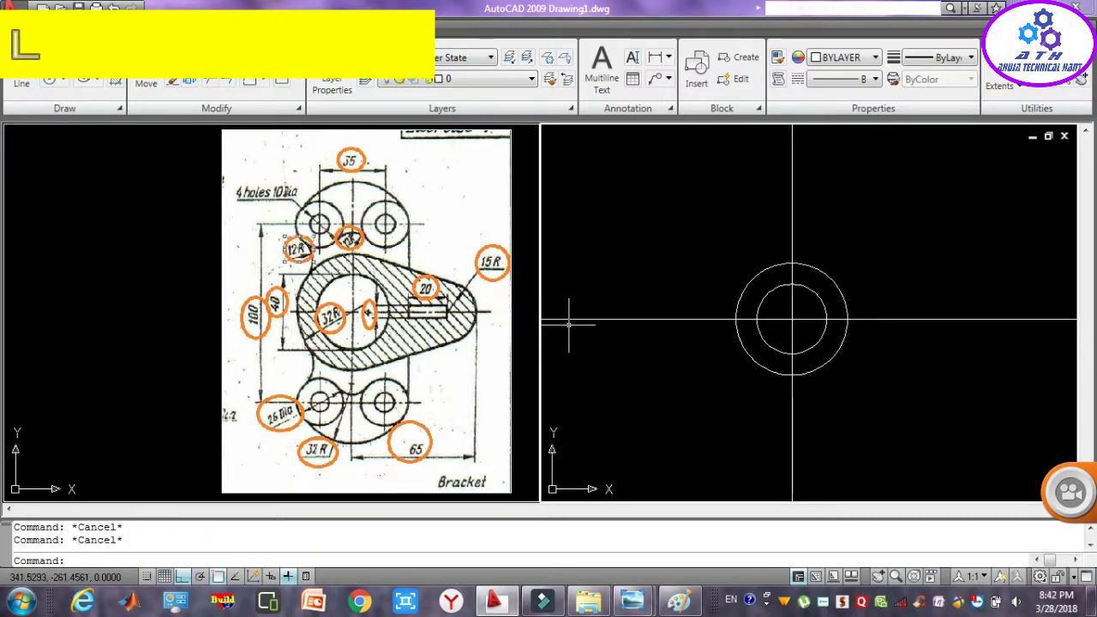
- Offset the horizontal centre line 100 units above and 100 units below
left_click(904, 337)
left_click(878, 288)
type("o")
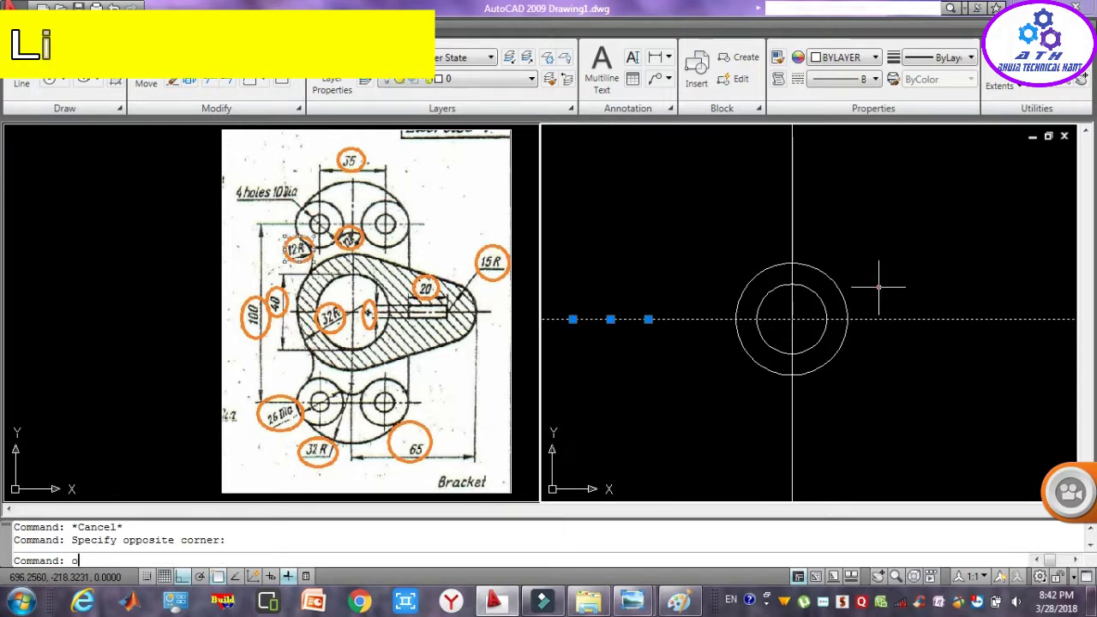
key("Return")
left_click(886, 319)
type("100")
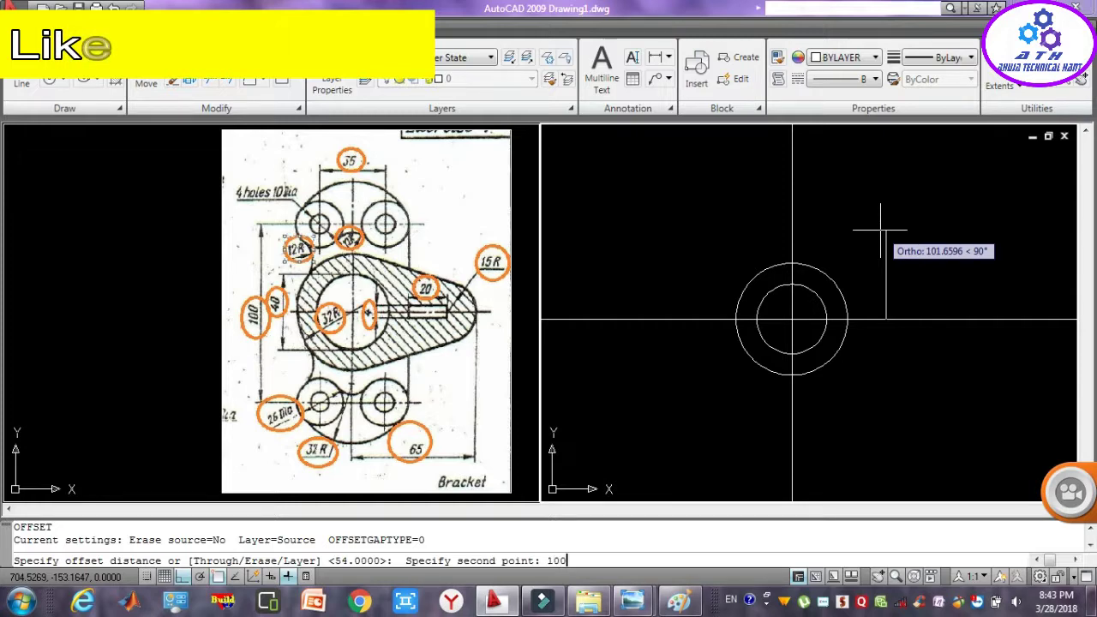
key("Return")
left_click(886, 319)
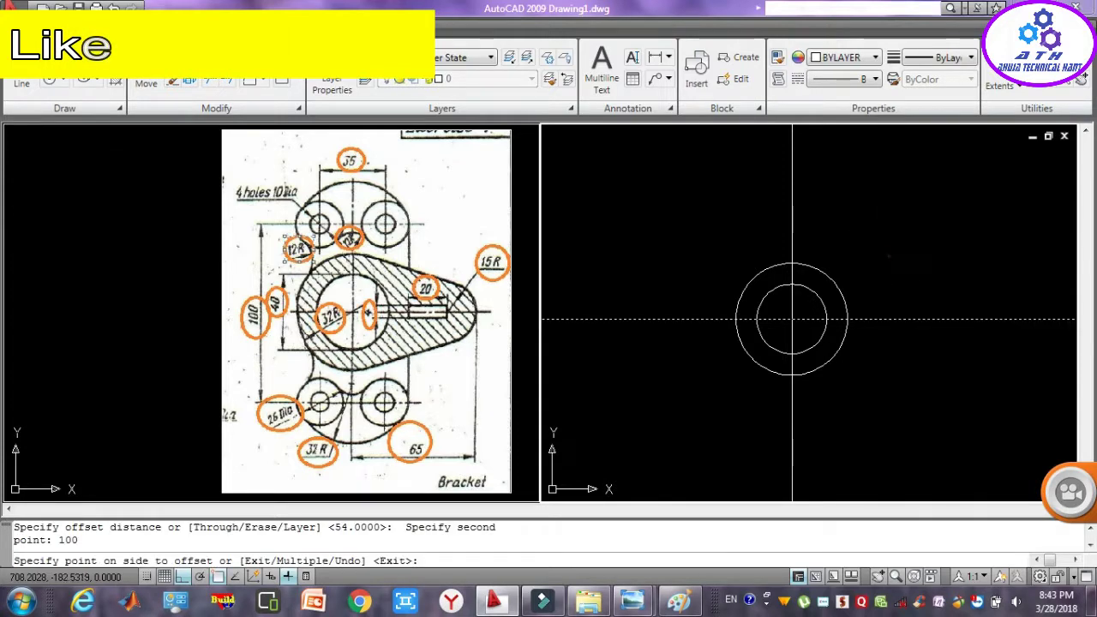
left_click(888, 268)
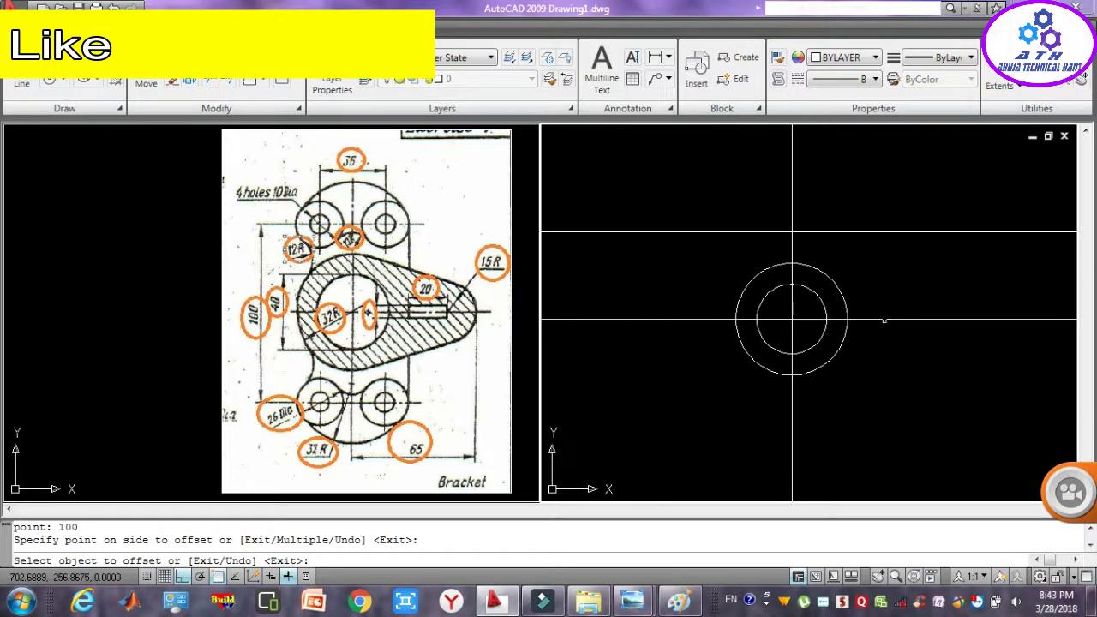
left_click(884, 316)
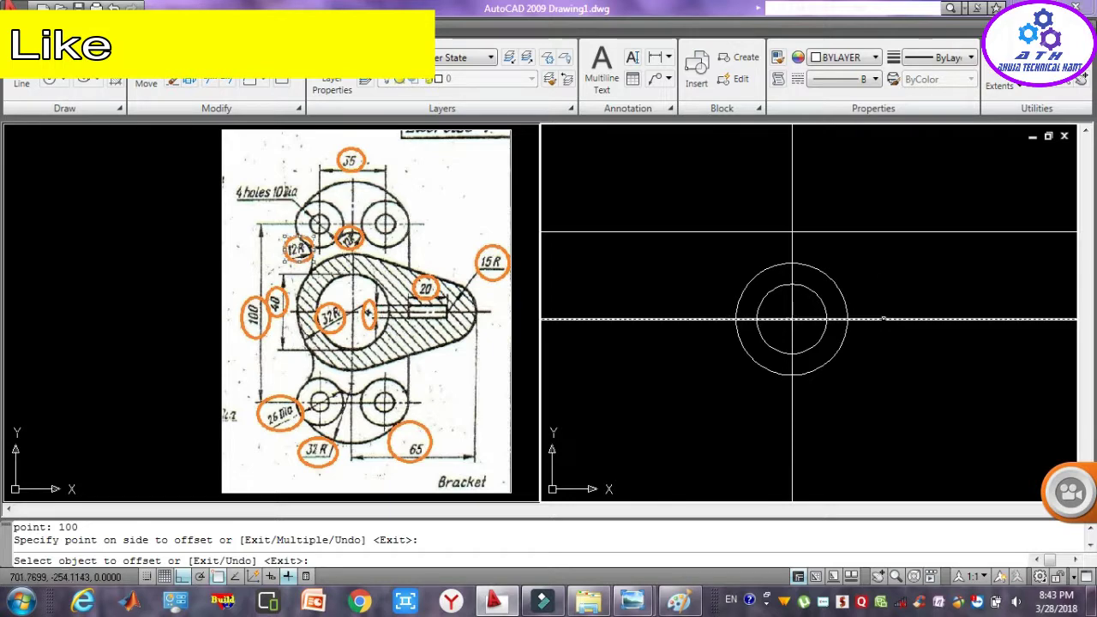
left_click(883, 391)
key("Escape")
key("Escape")
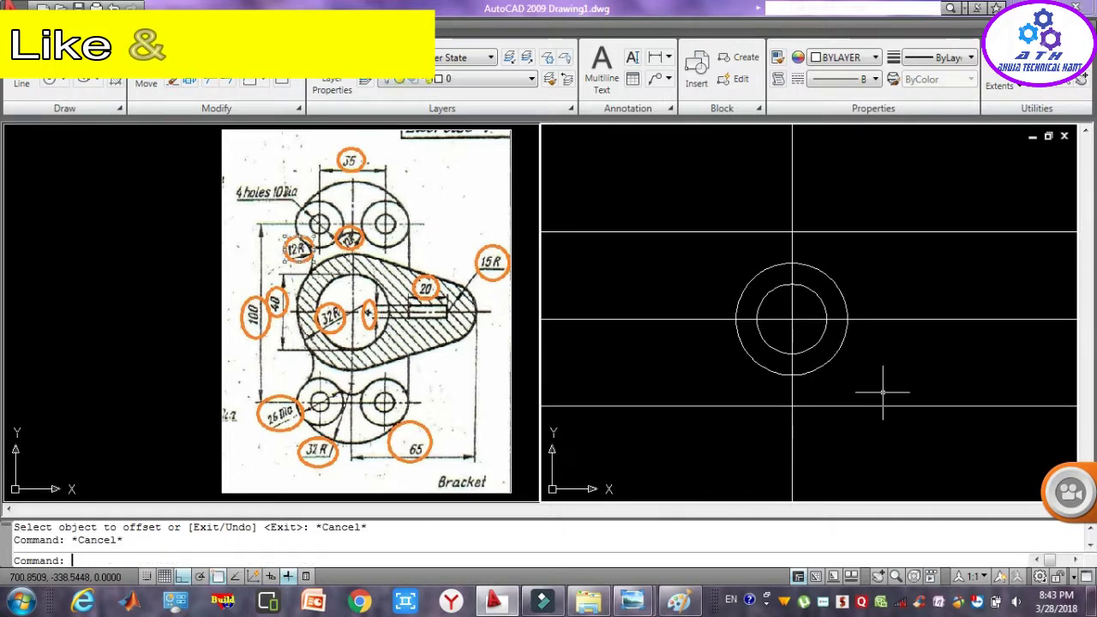
key("Escape")
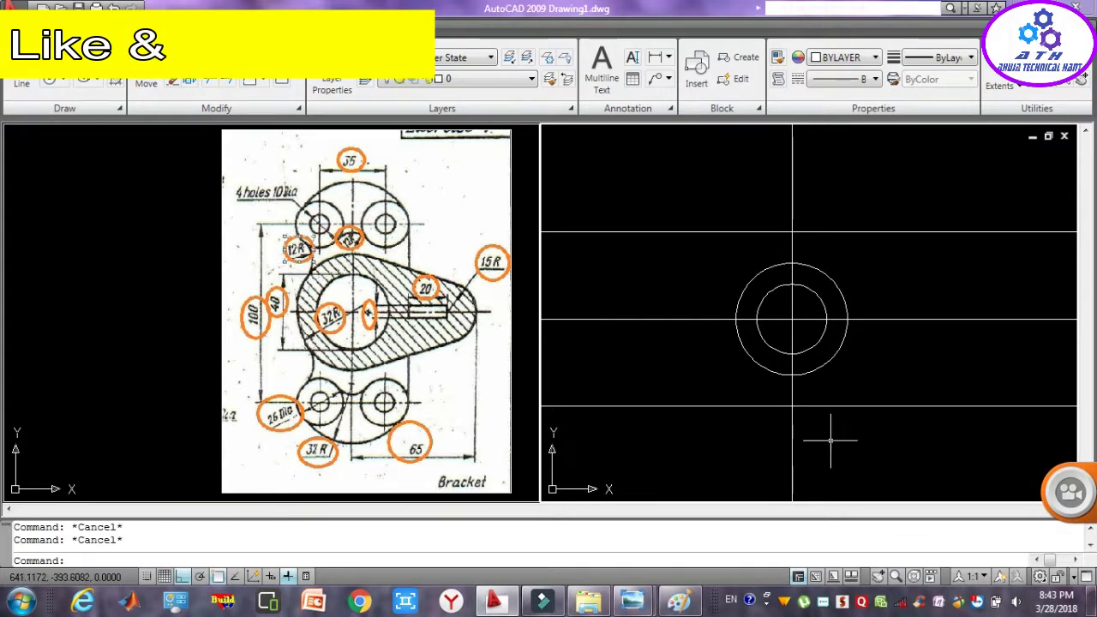
- Offset the vertical centre line 130 units to the right
left_click(801, 456)
left_click(767, 458)
type("o")
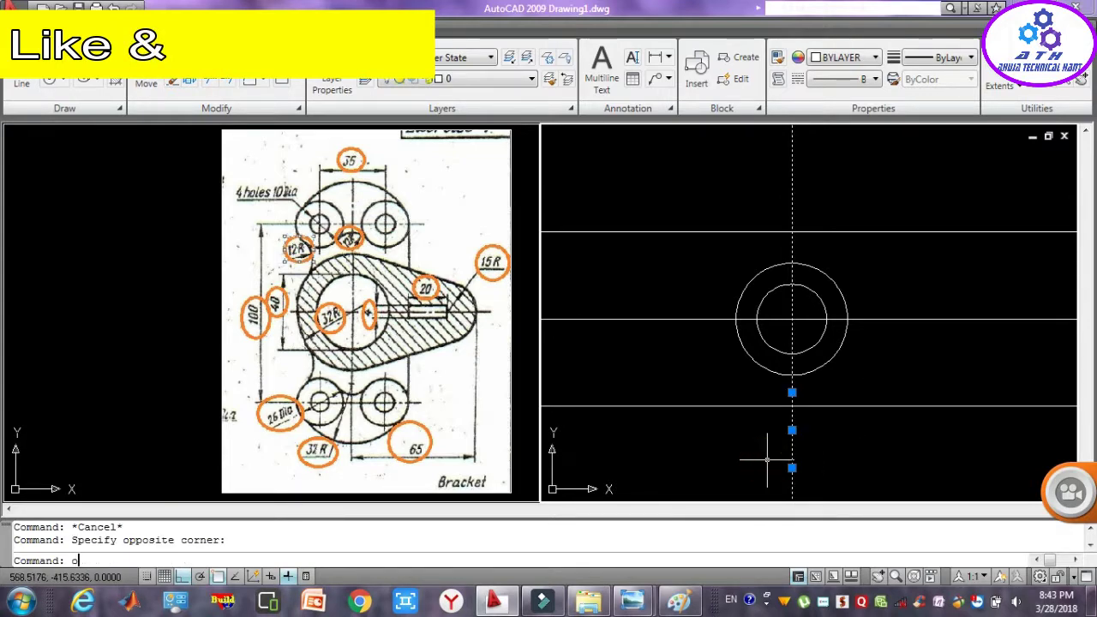
key("Return")
left_click(783, 461)
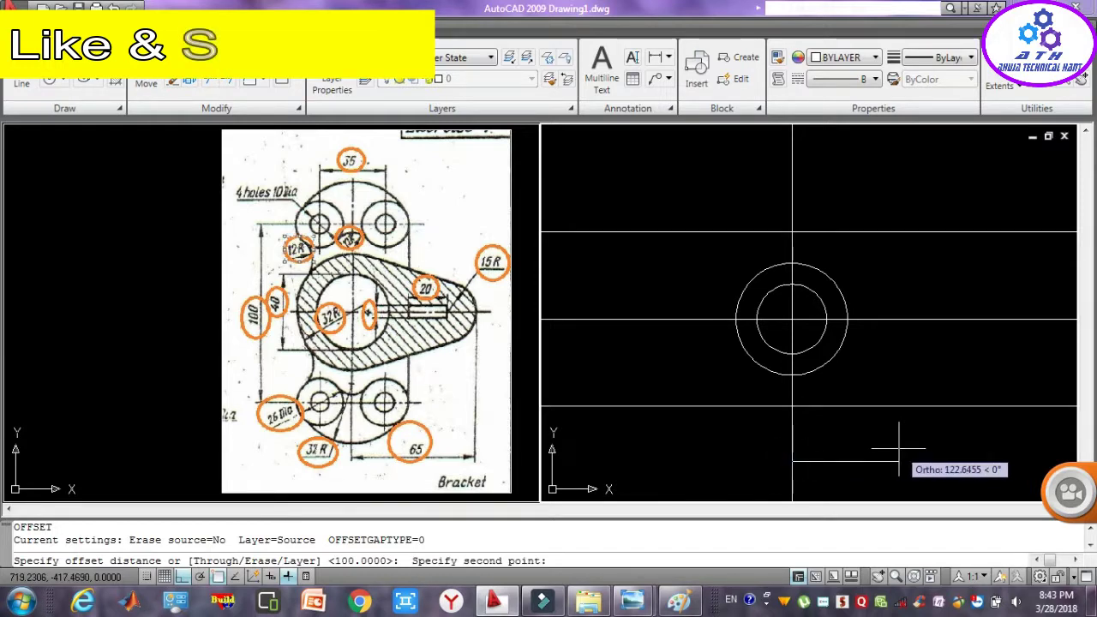
type("130")
key("Return")
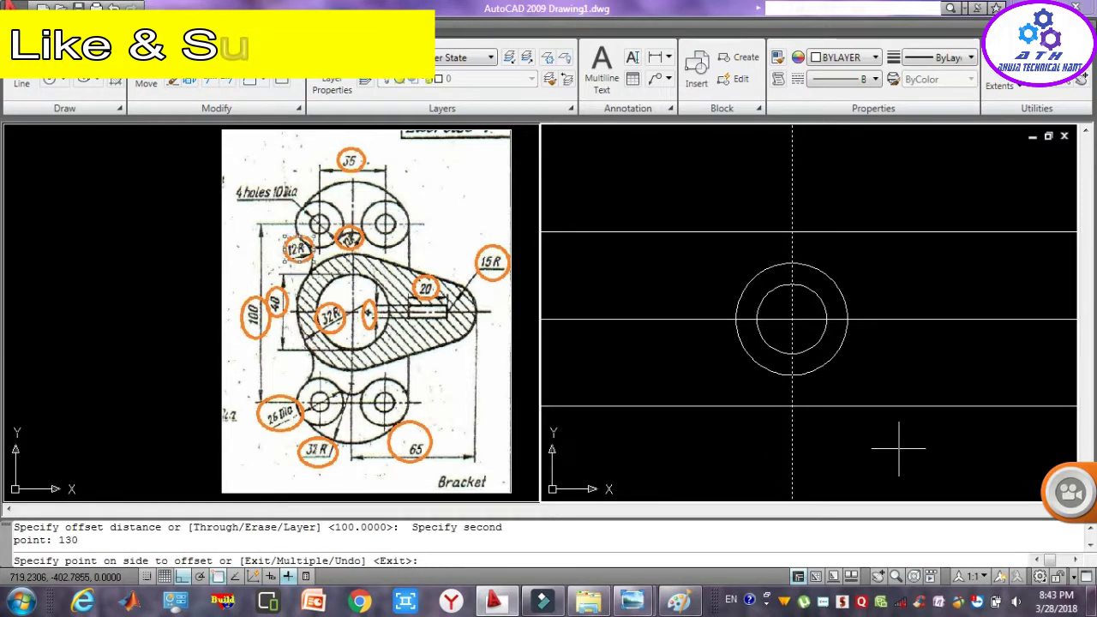
left_click(898, 447)
key("Escape")
key("Escape")
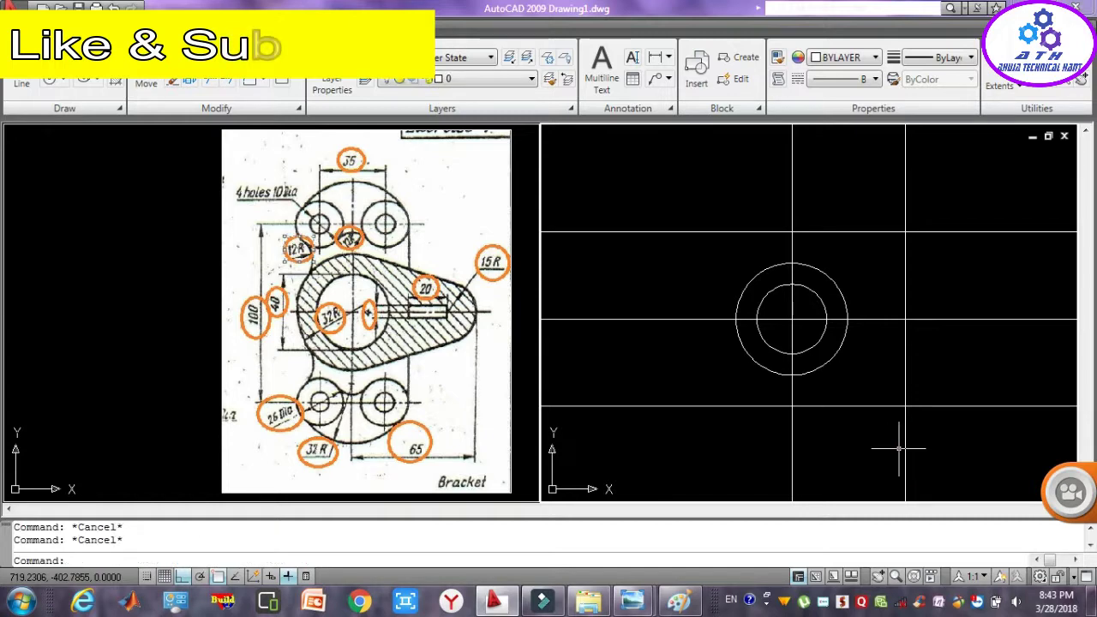
type("c")
key("Return")
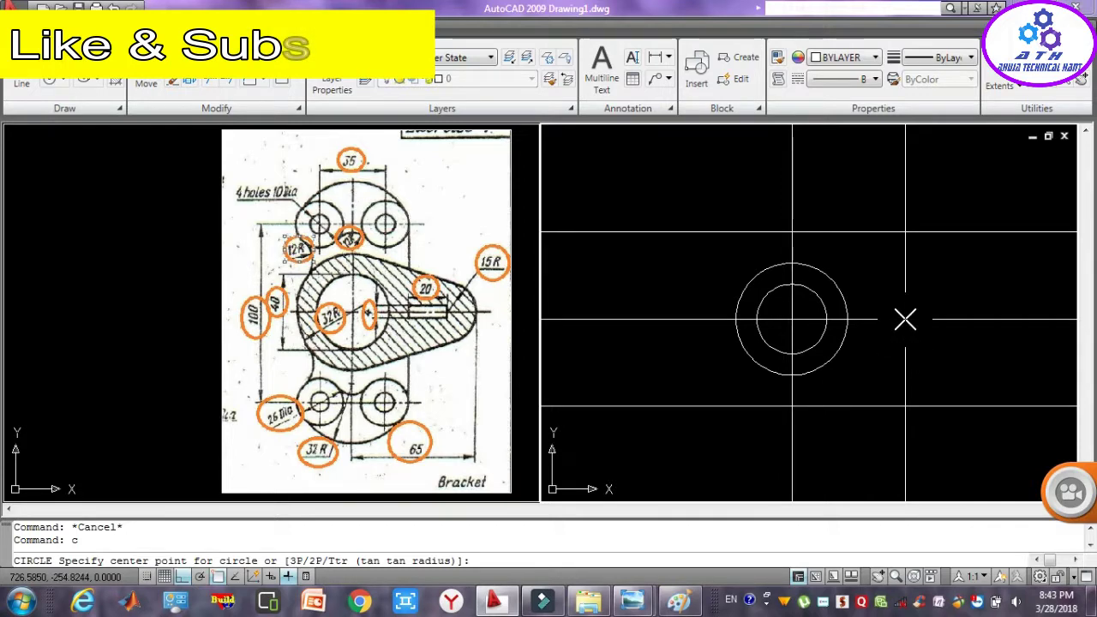
- Draw a radius-30 circle on the right centre-line crossing
left_click(905, 318)
type("3")
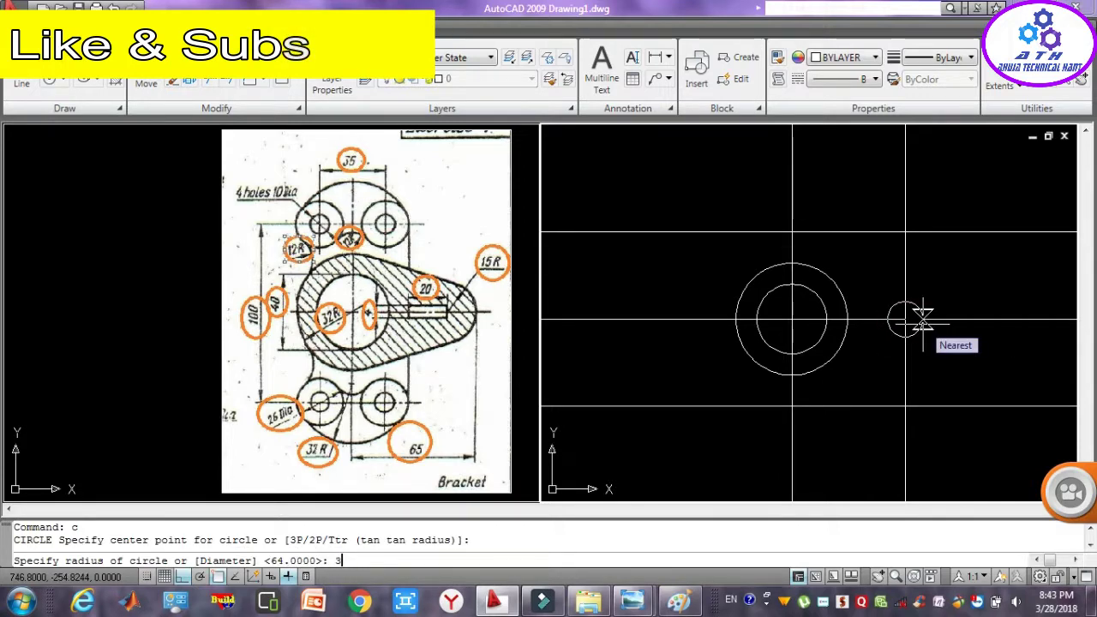
type("0")
key("Return")
key("Escape")
key("Escape")
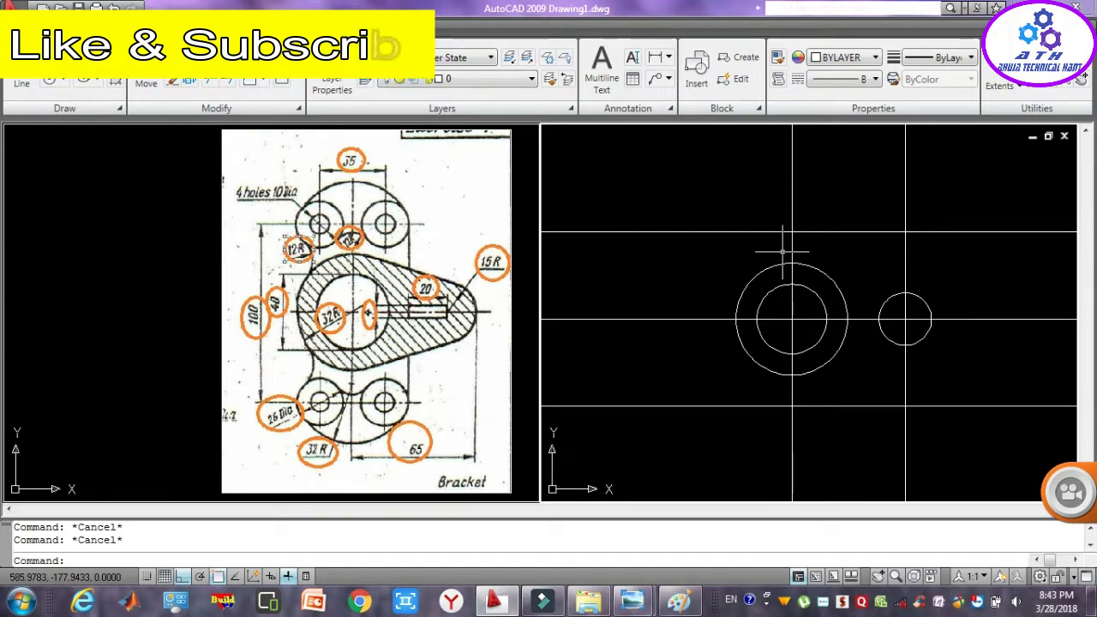
type("c")
- Draw radius-10 hole circles at the top-left and top-right line crossings
key("Return")
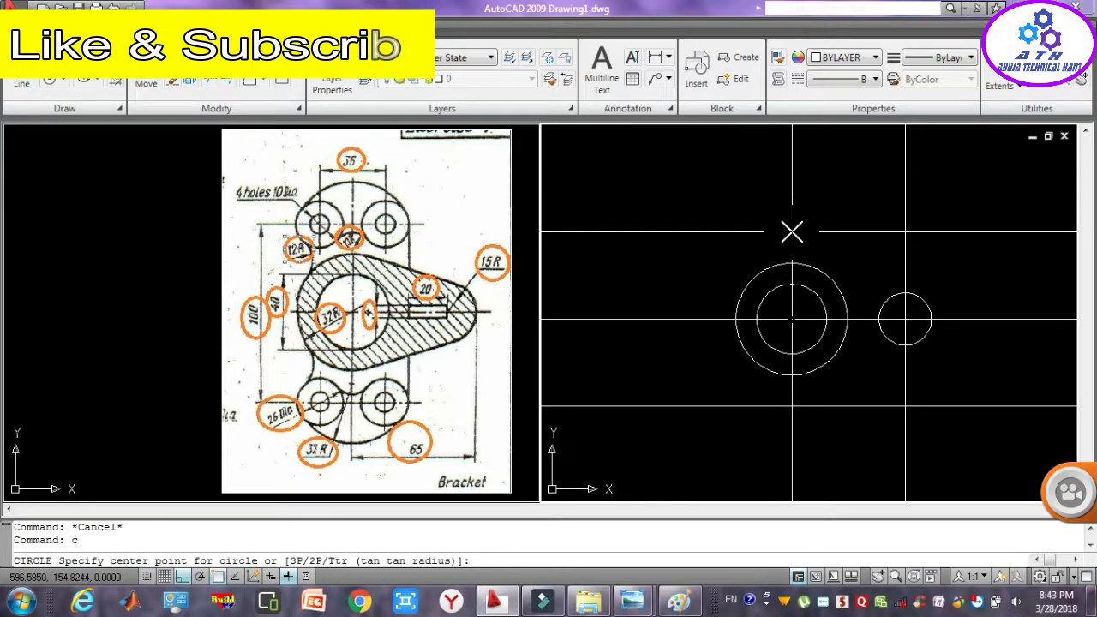
left_click(792, 231)
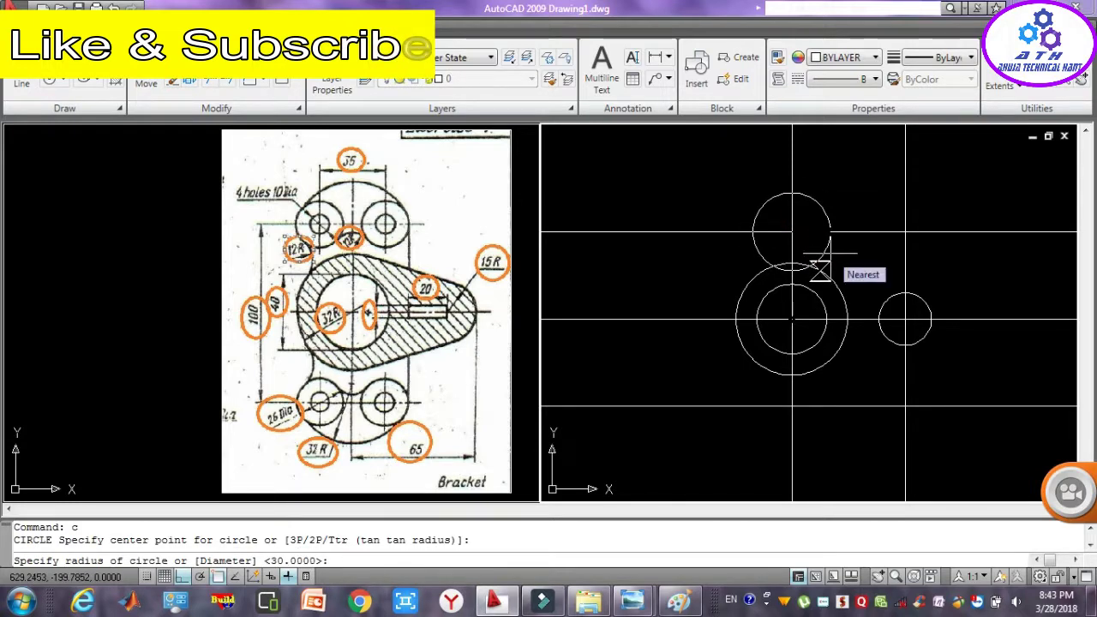
type("10")
key("Return")
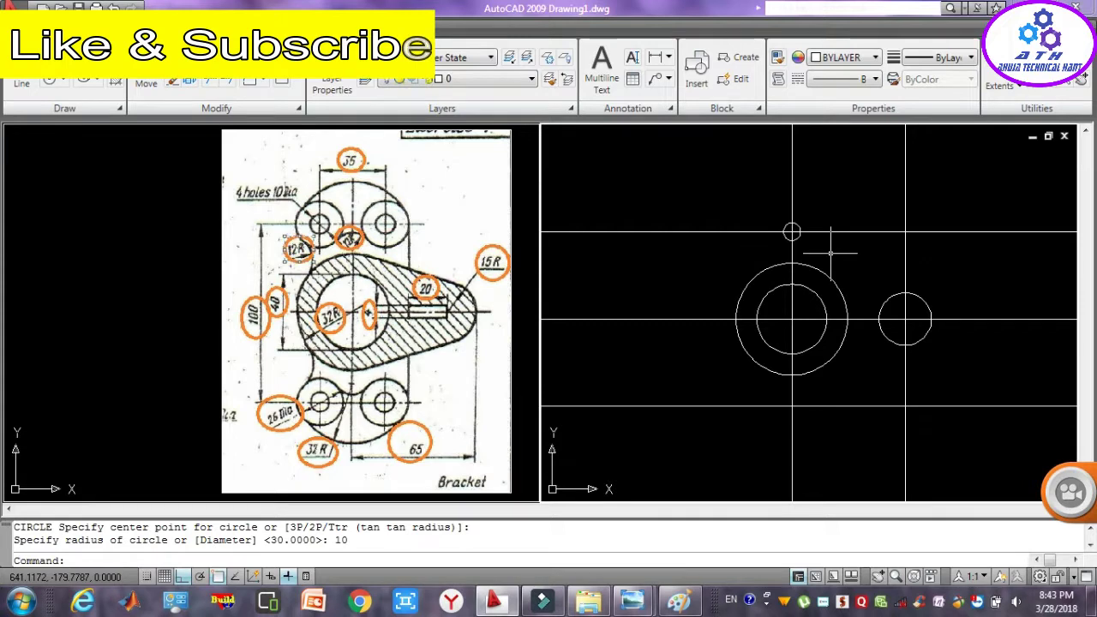
type("c")
key("Return")
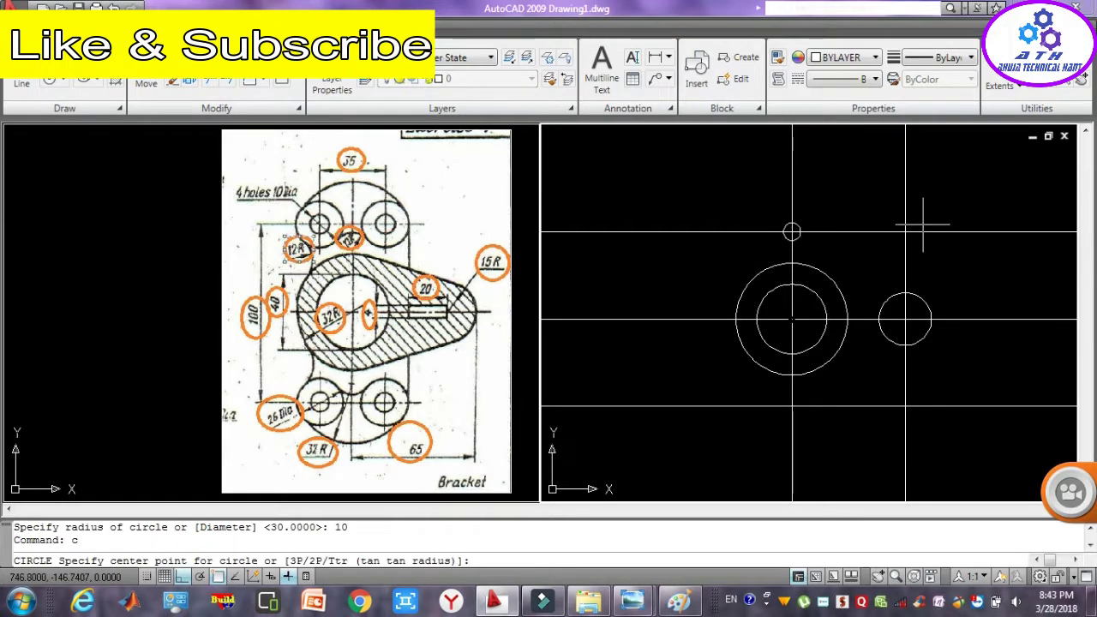
left_click(905, 231)
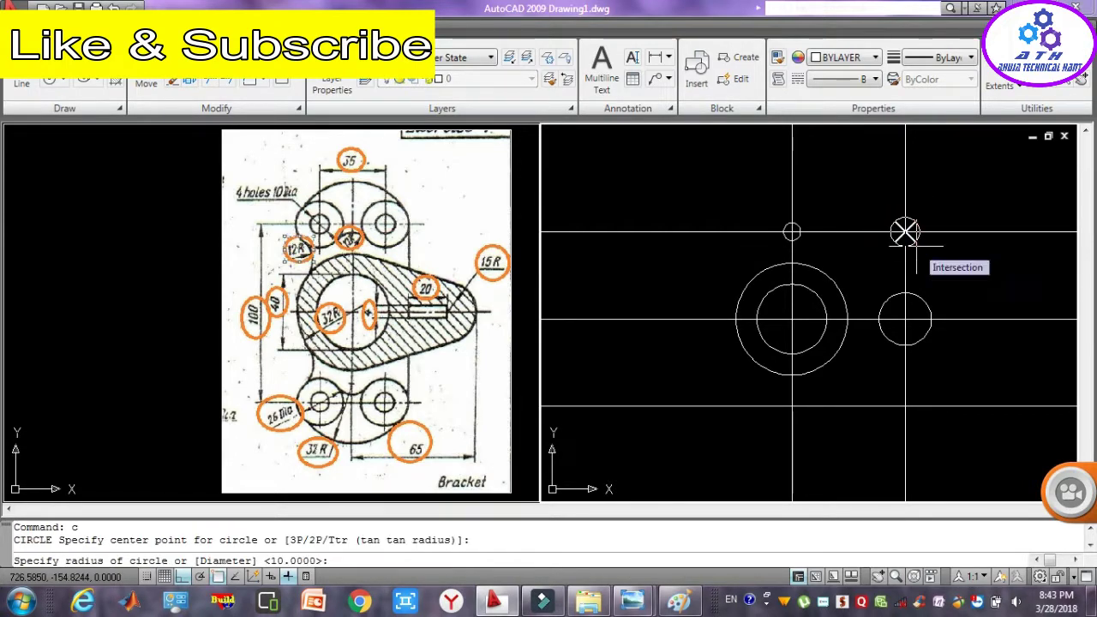
type("10")
key("Return")
type("c")
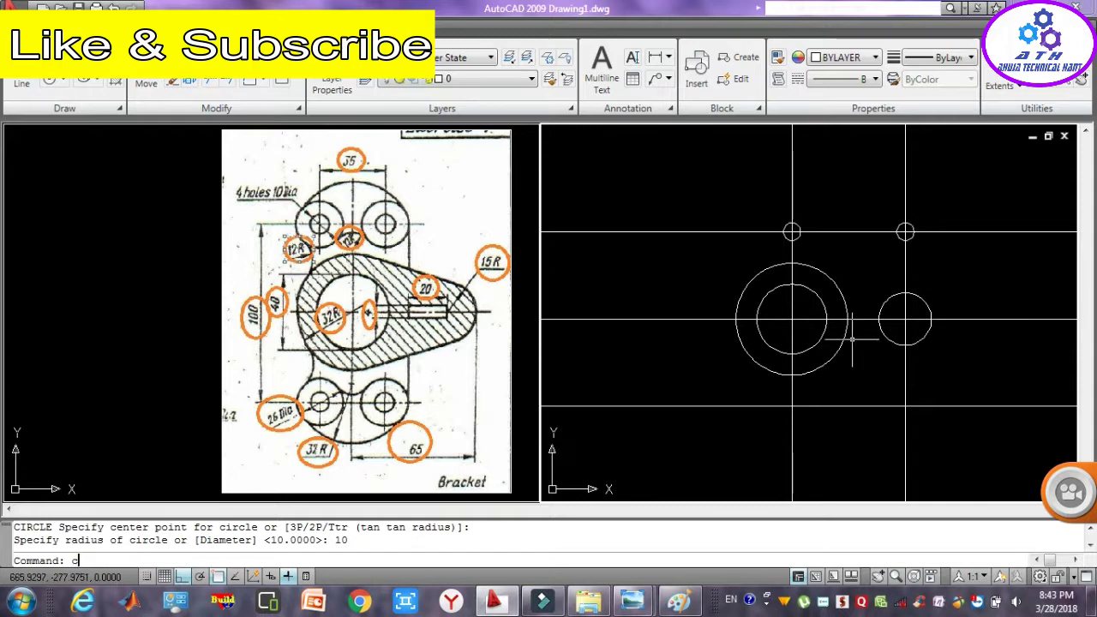
- Draw radius-10 hole circles at the bottom-left and bottom-right line crossings
key("Return")
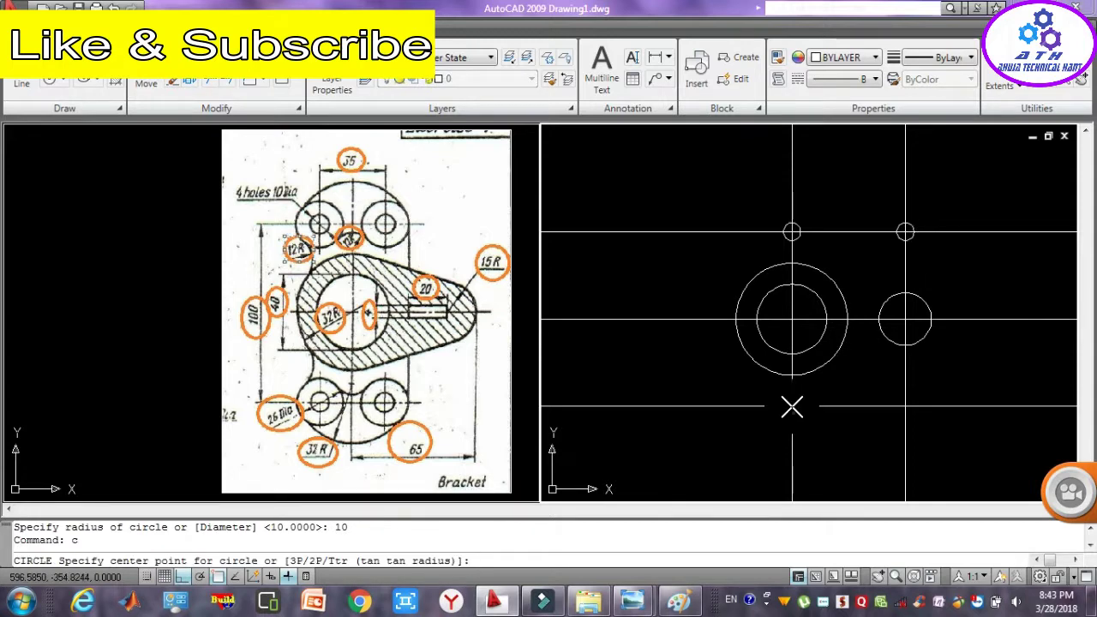
left_click(792, 405)
type("10")
key("Return")
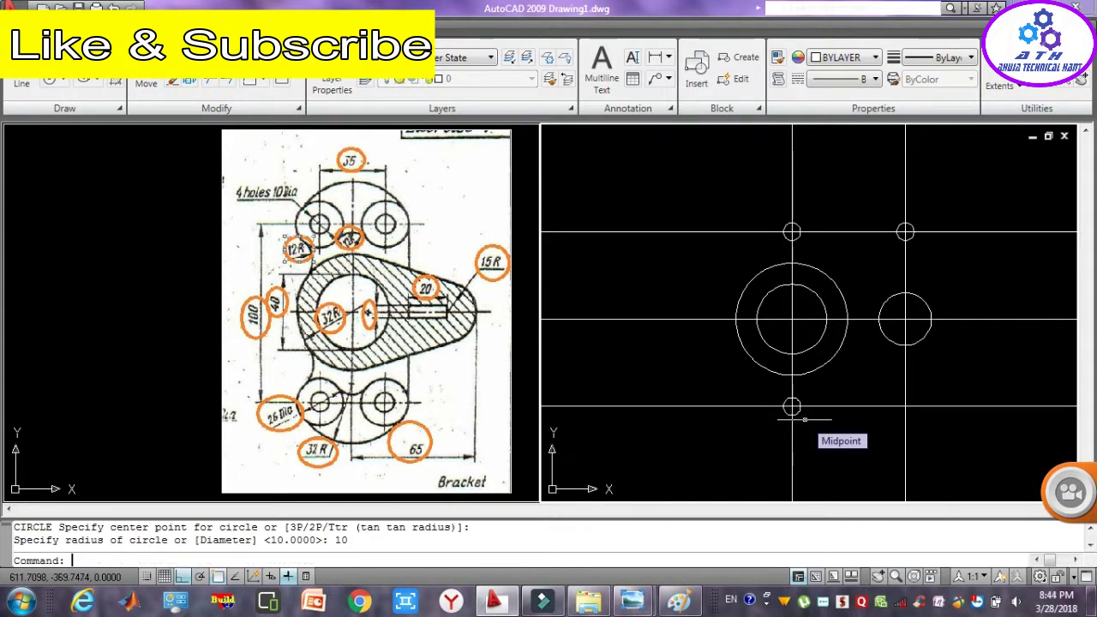
key("Return")
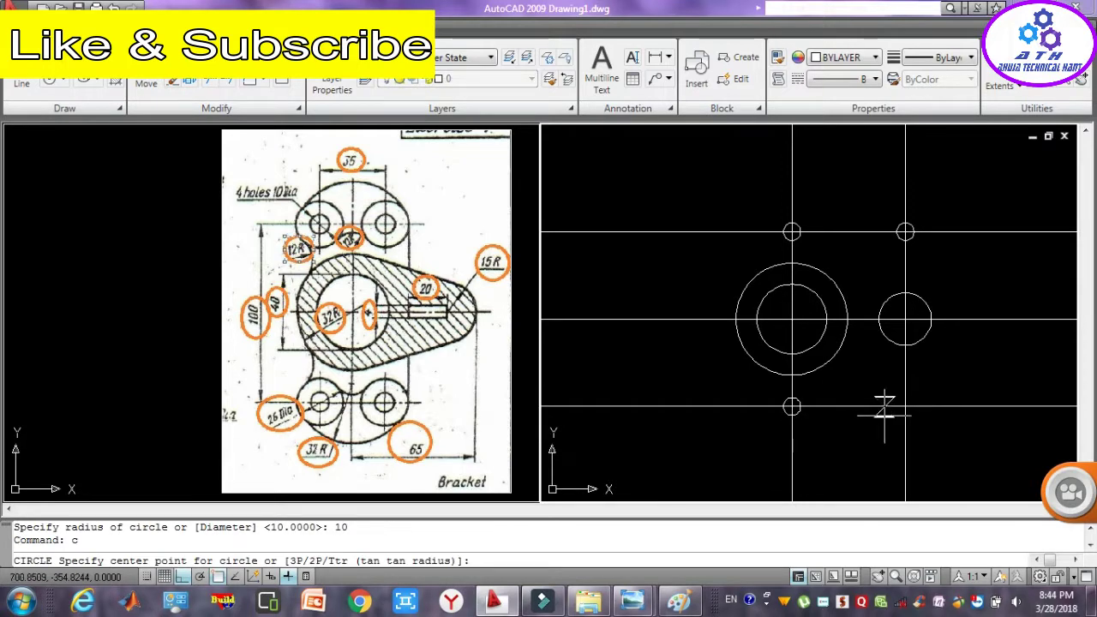
left_click(905, 407)
type("10")
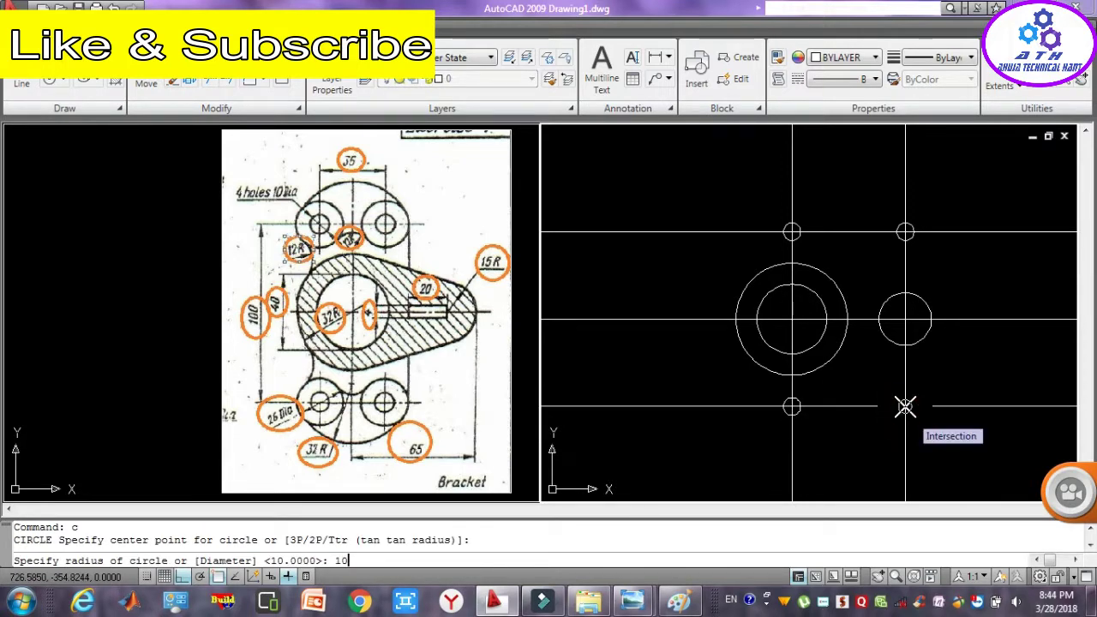
key("Return")
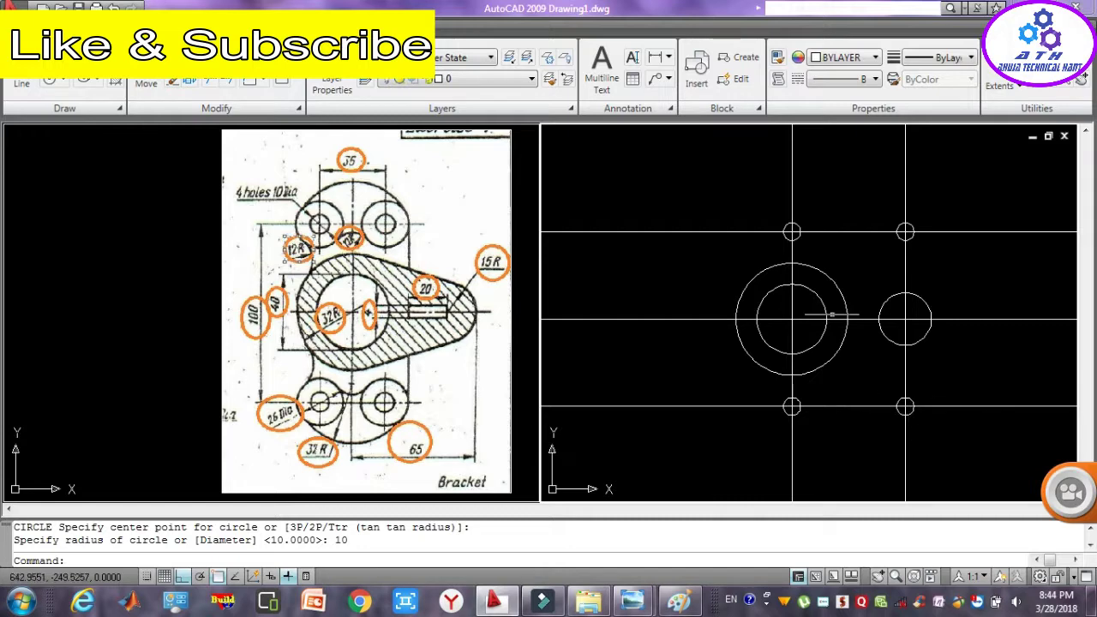
type("c")
key("Return")
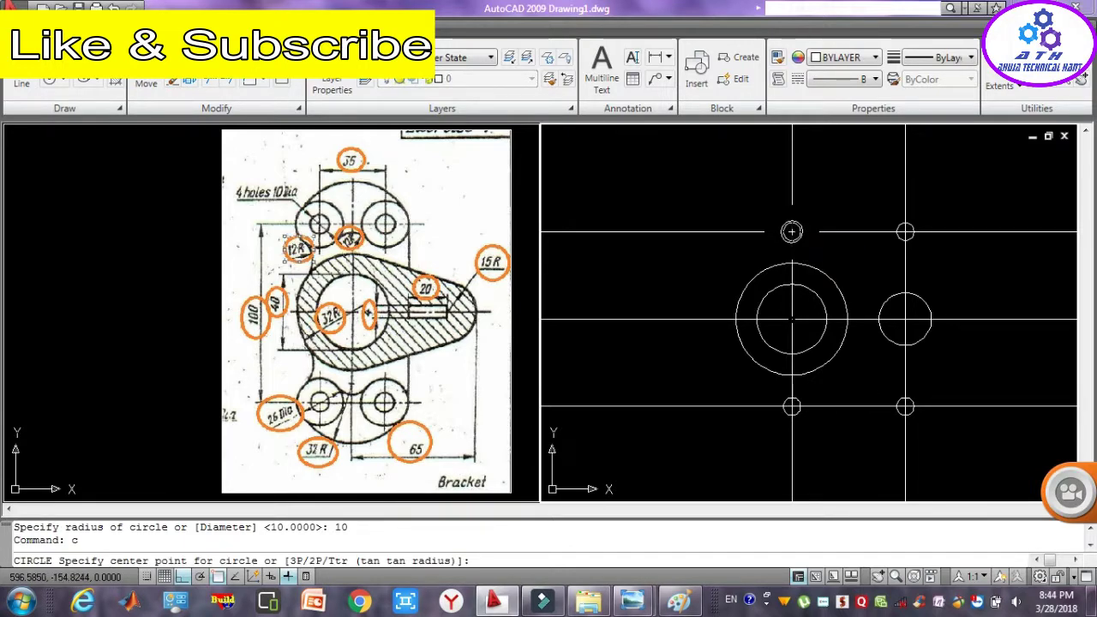
left_click(792, 232)
type("26")
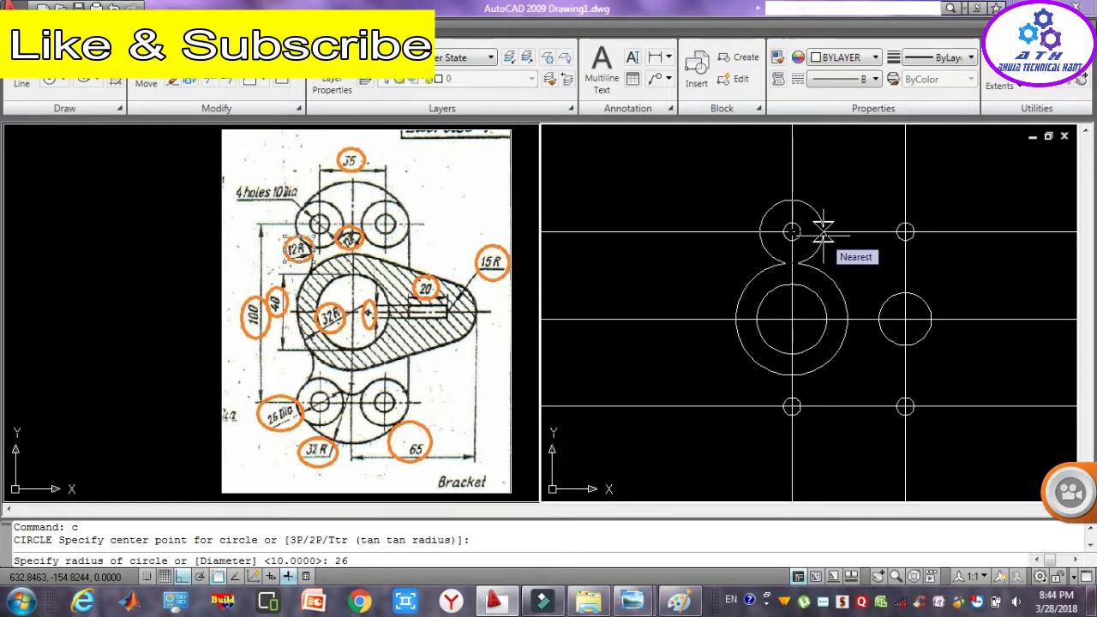
- Ring the top-left and top-right holes with concentric radius-26 circles
key("Return")
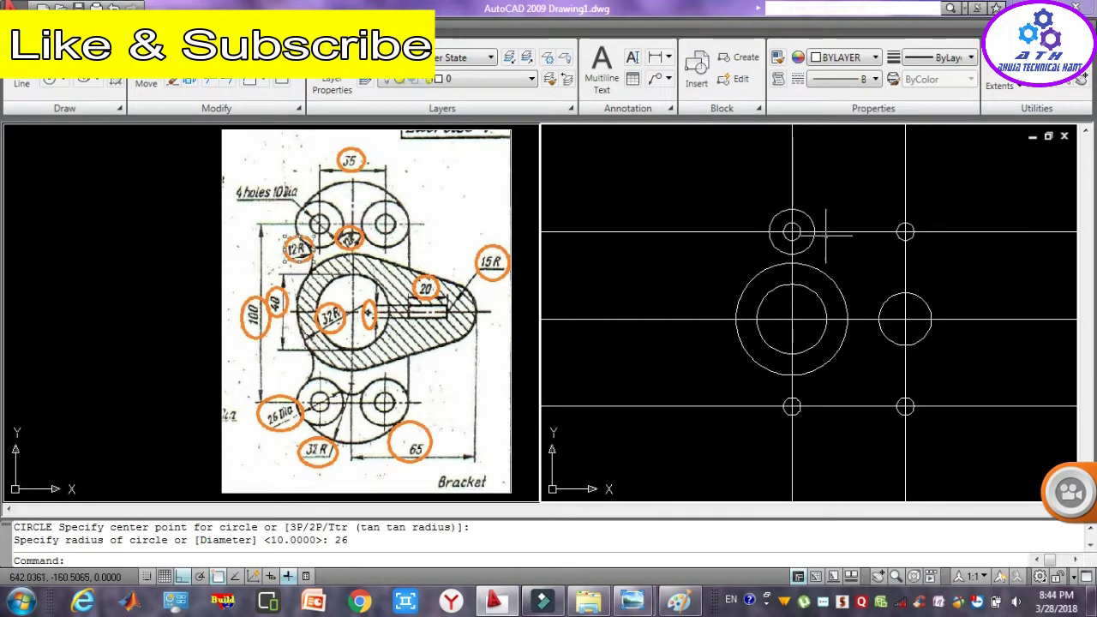
type("c")
key("Return")
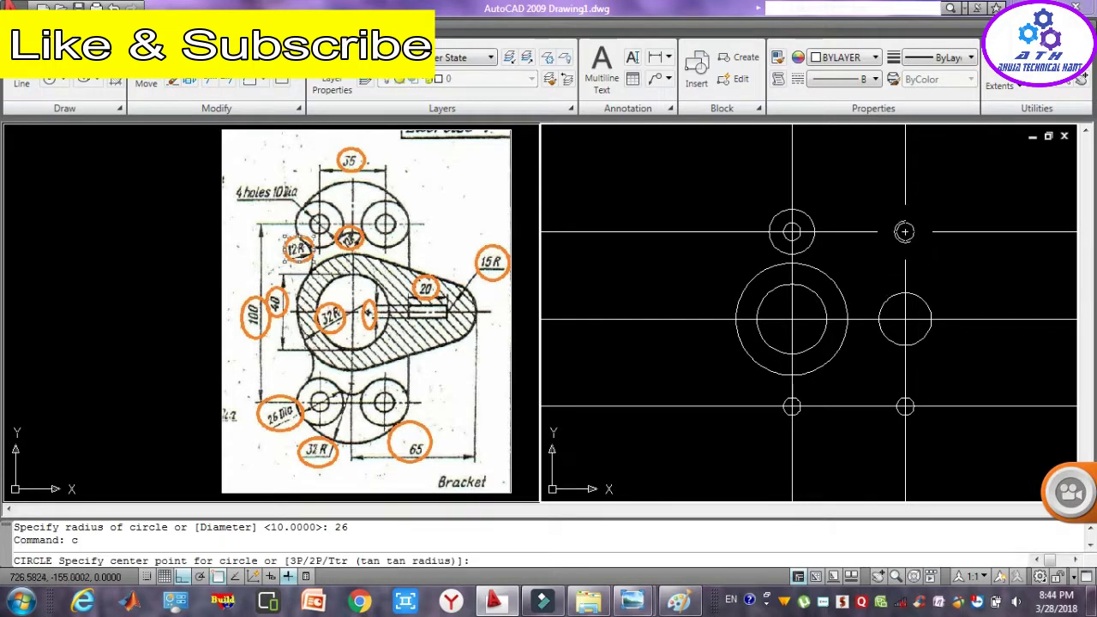
left_click(905, 232)
type("2")
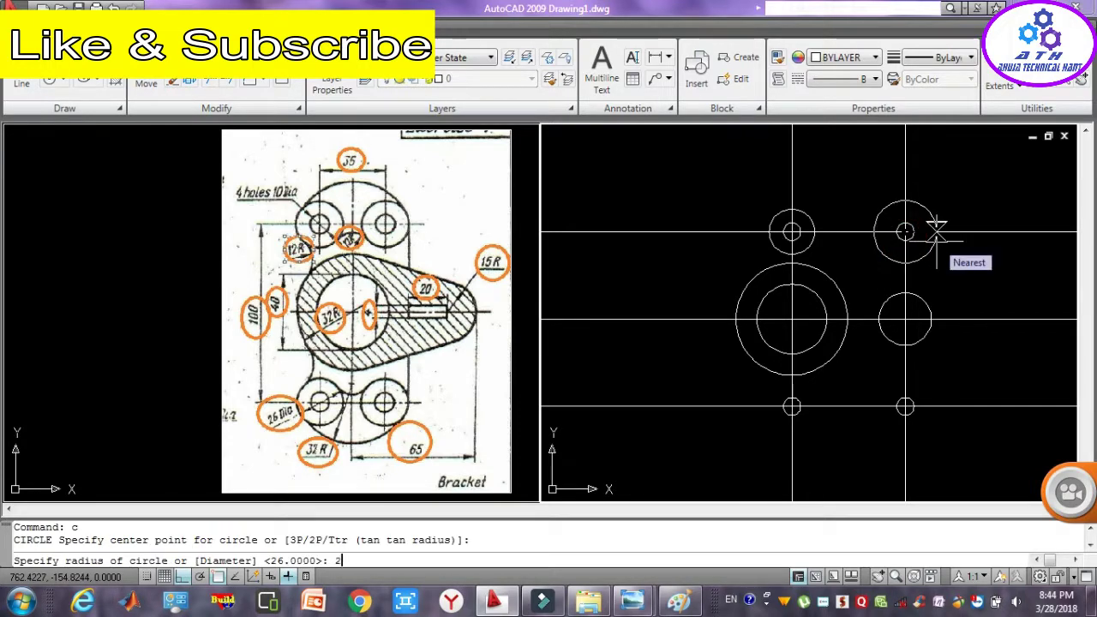
key("Return")
- Ring the bottom-left and bottom-right holes with concentric radius-26 circles
type("c")
key("Return")
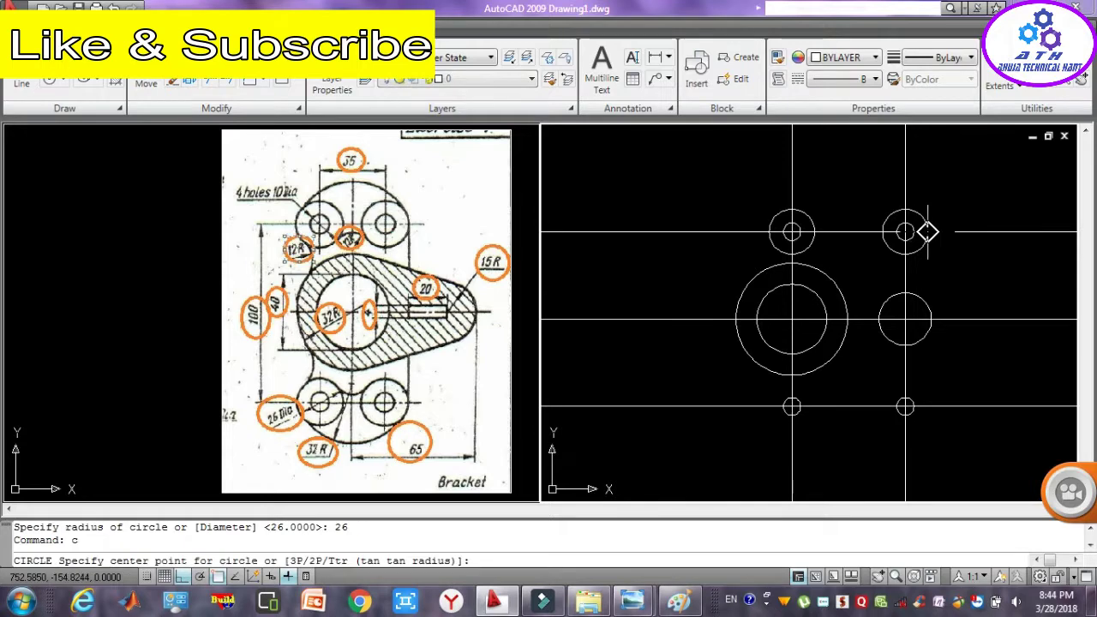
left_click(797, 407)
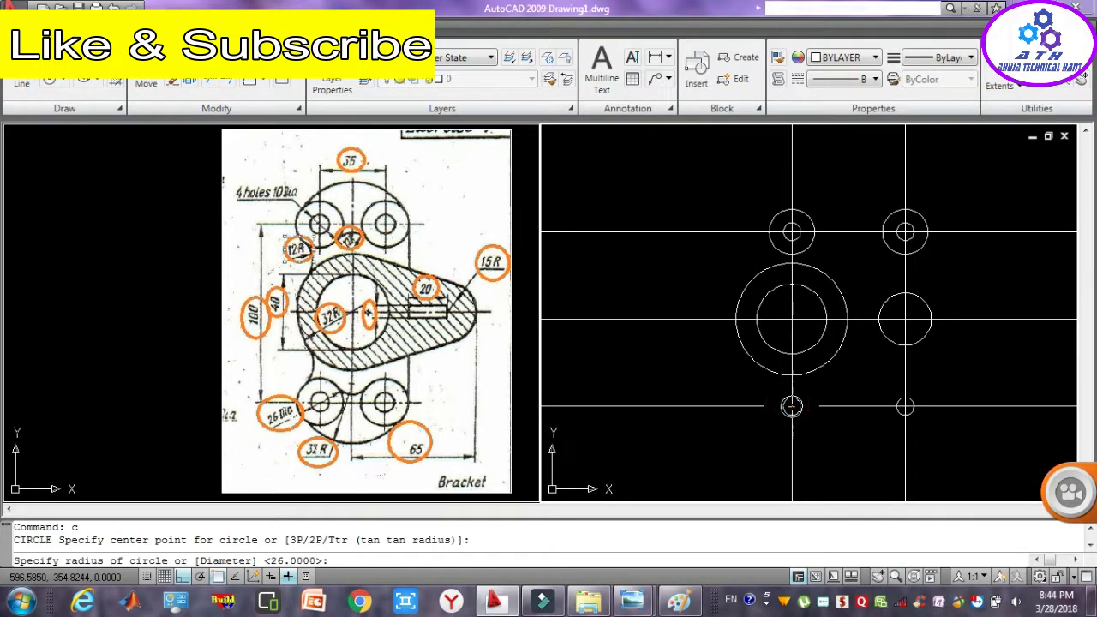
type("26")
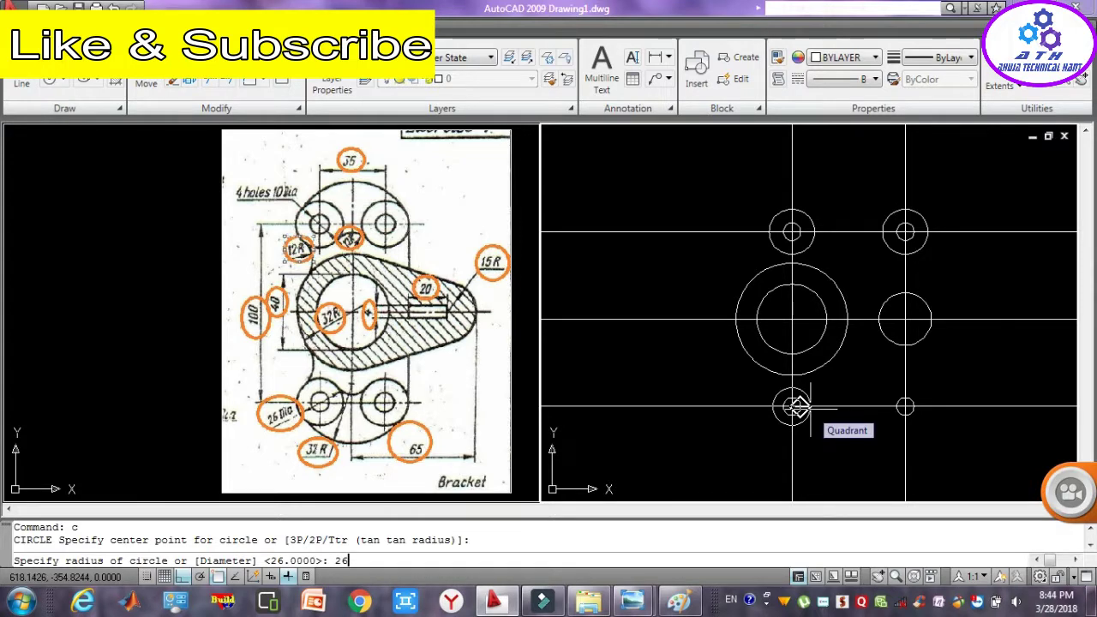
key("Return")
key("Return")
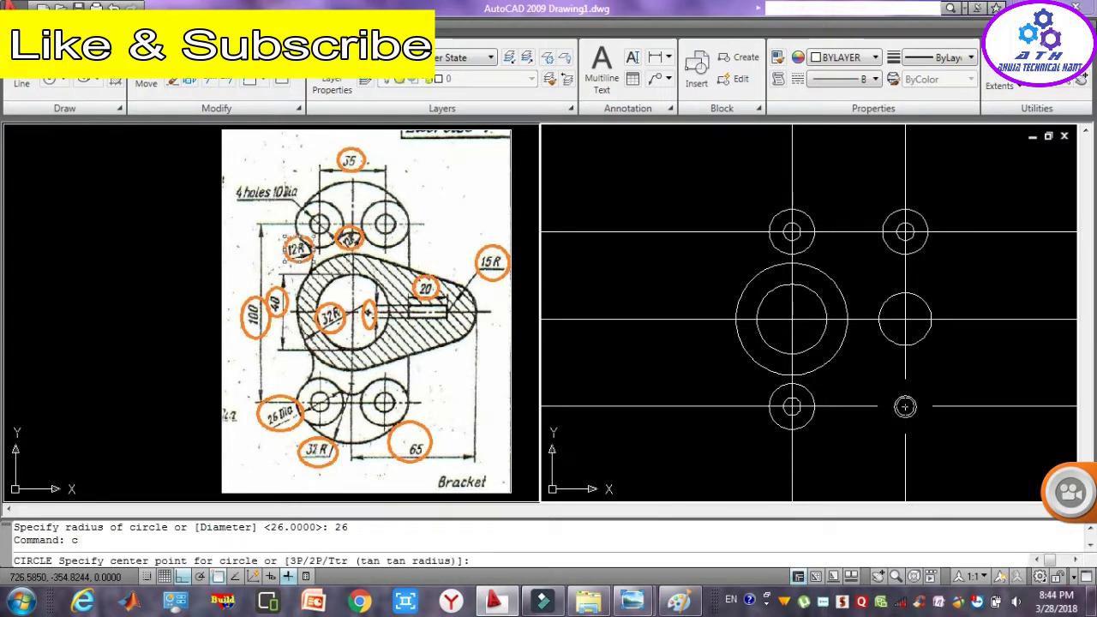
left_click(905, 406)
type("26")
key("Return")
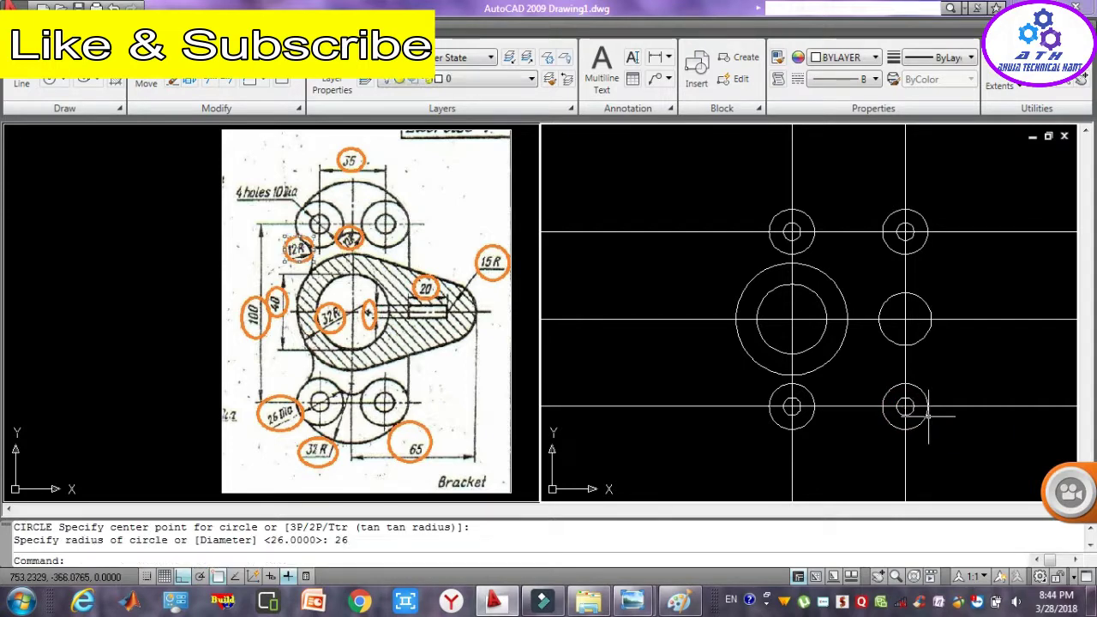
type("c")
key("Return")
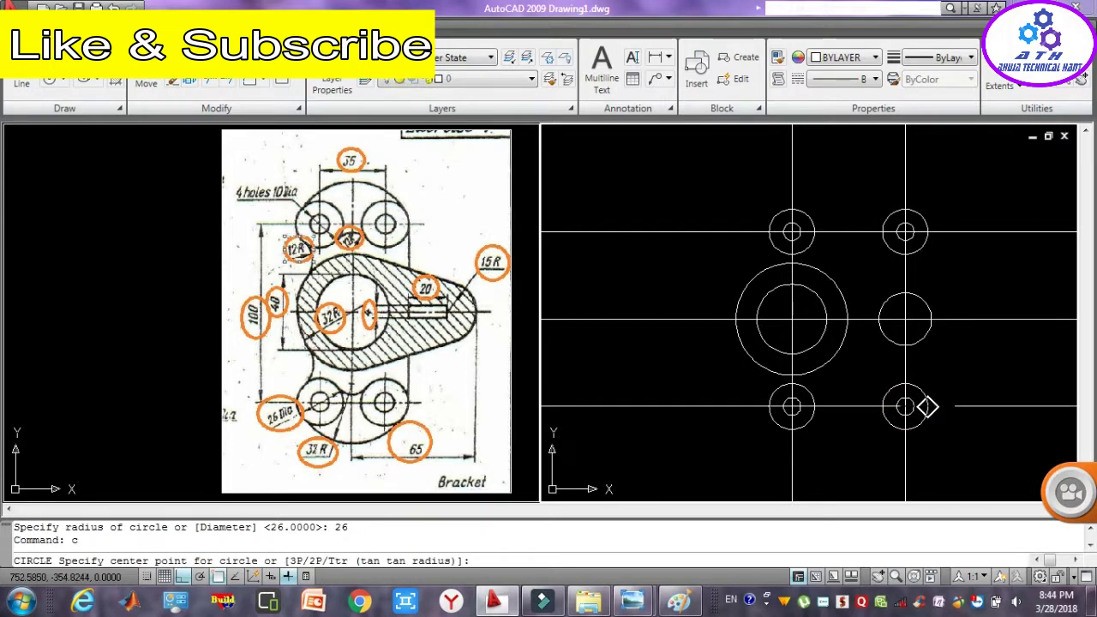
type("ttr")
key("Return")
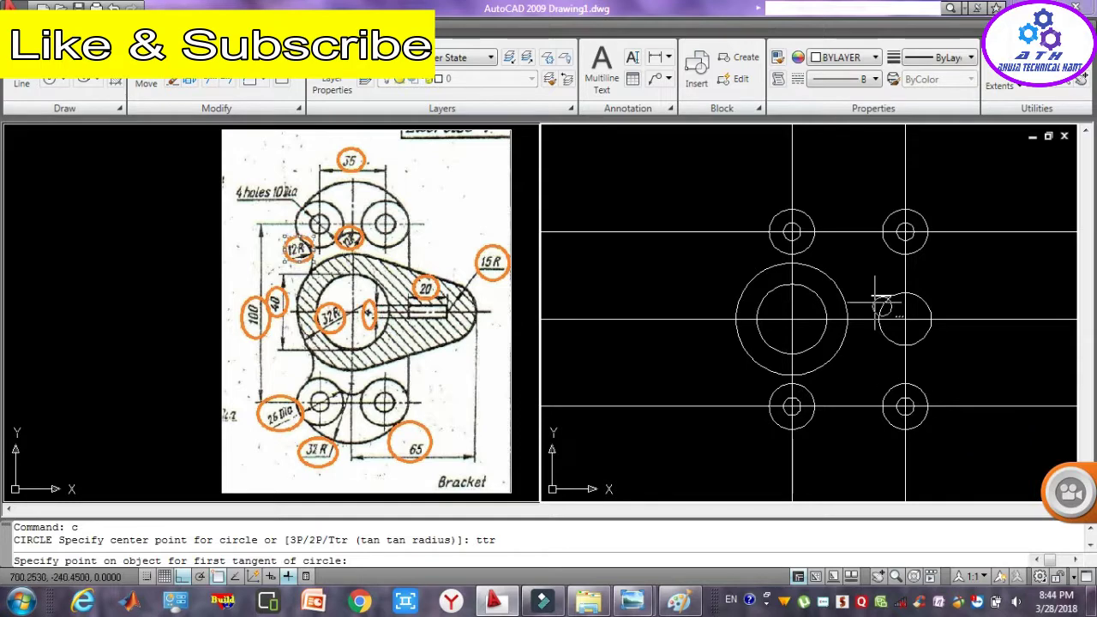
left_click(812, 243)
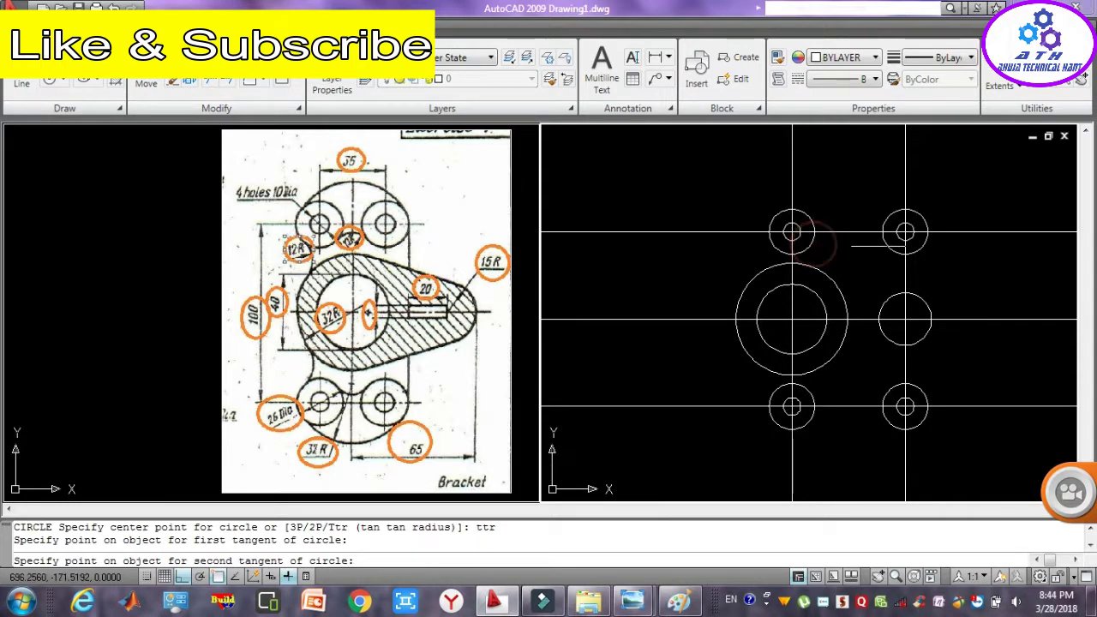
left_click(878, 238)
type("24")
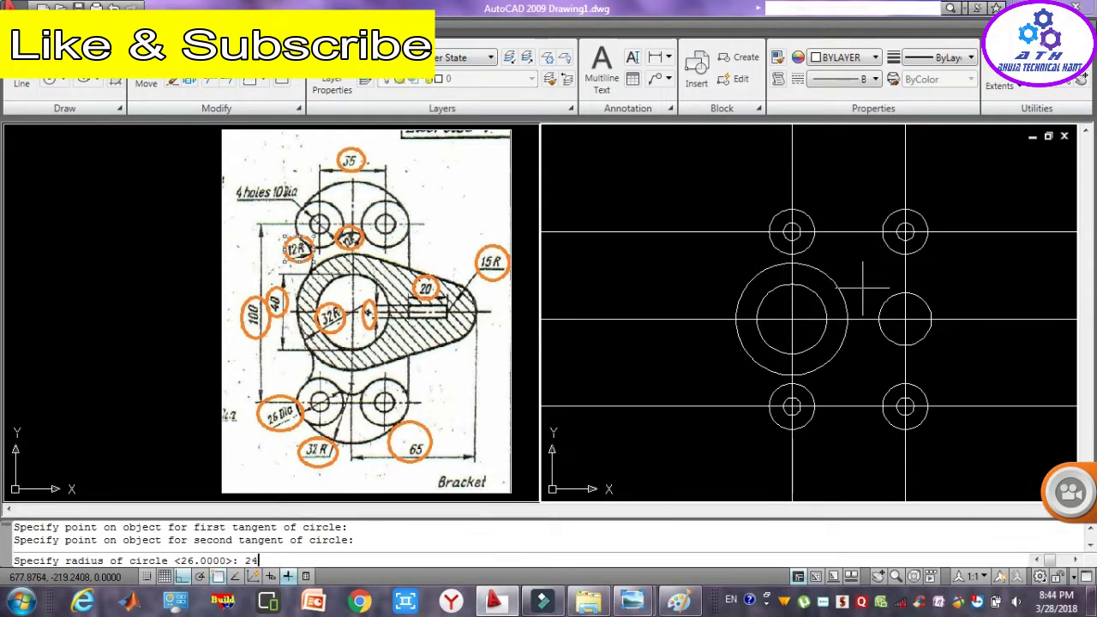
key("Return")
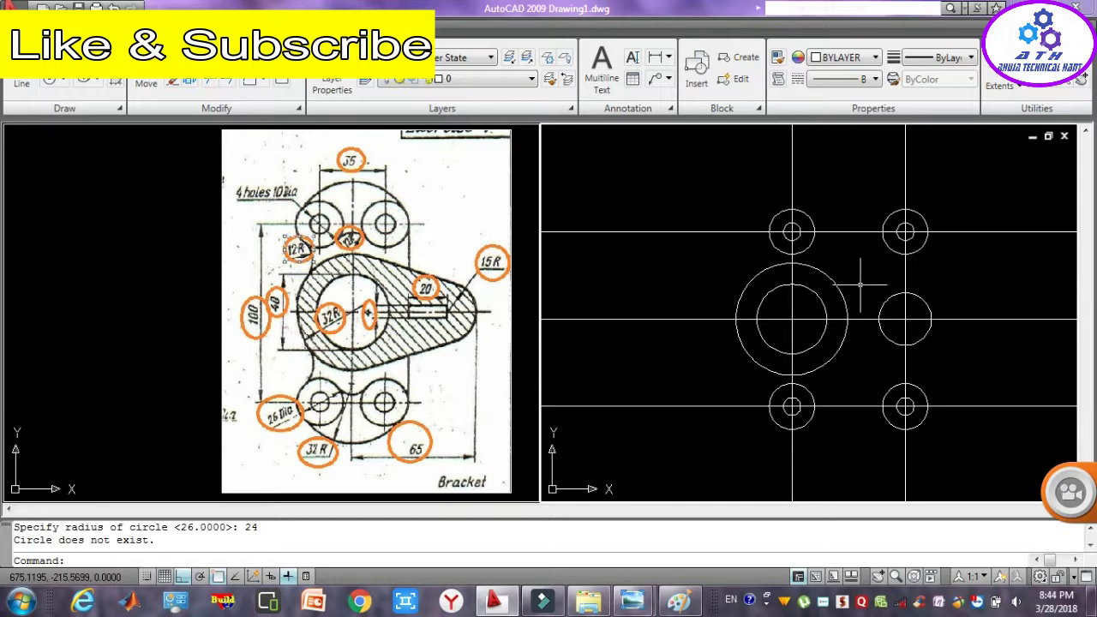
- Erase the radius-10 holes and their radius-26 rings at all four corners
left_click(761, 196)
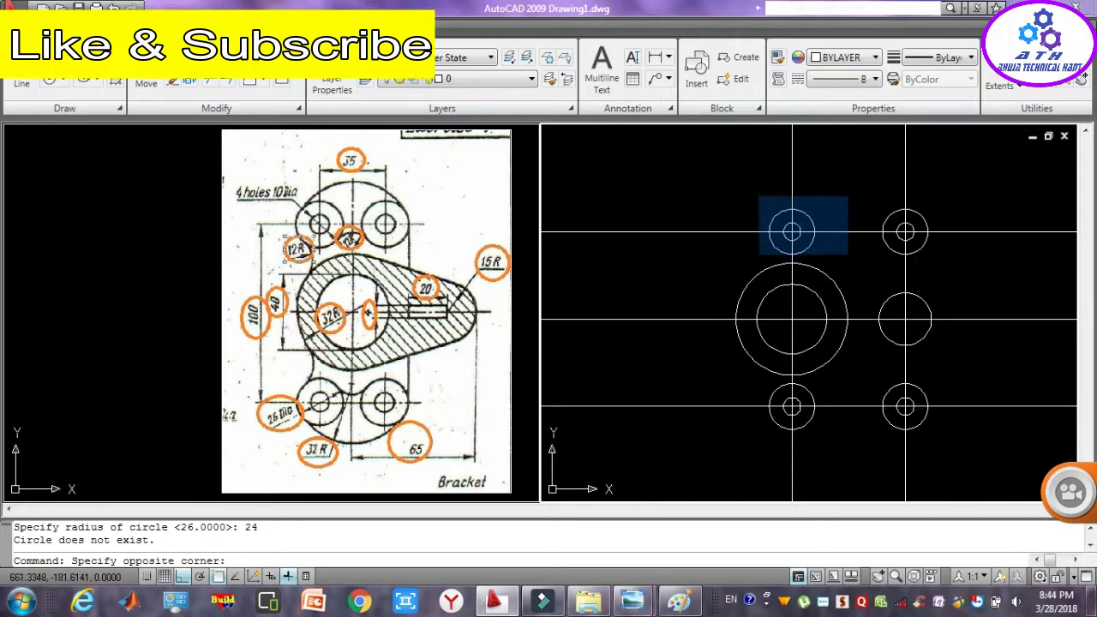
left_click(846, 251)
key("Delete")
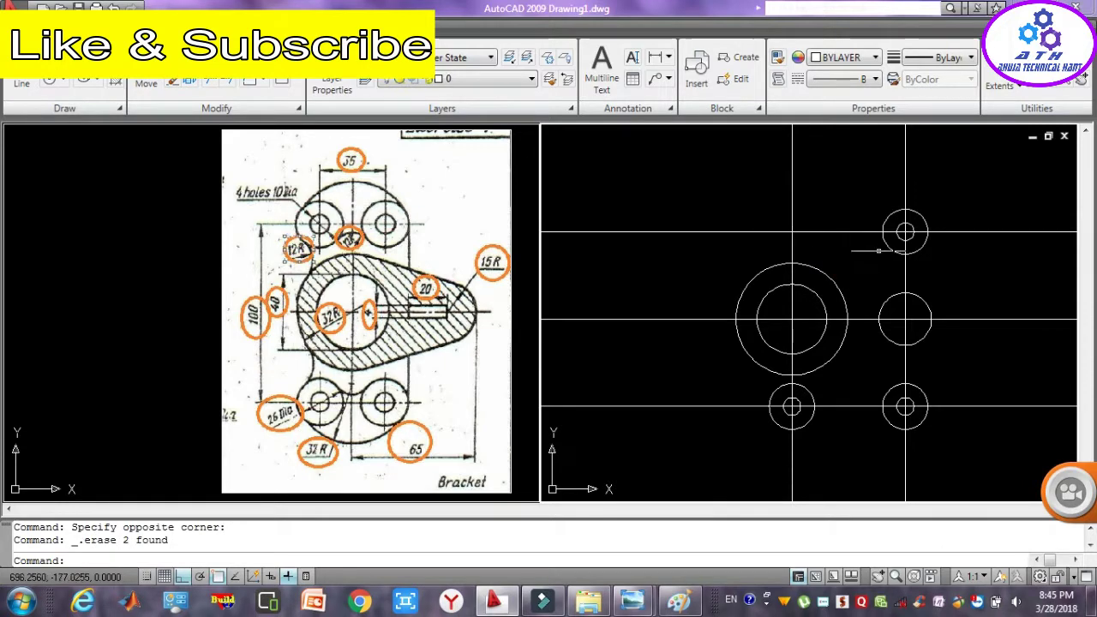
left_click(853, 202)
left_click(951, 258)
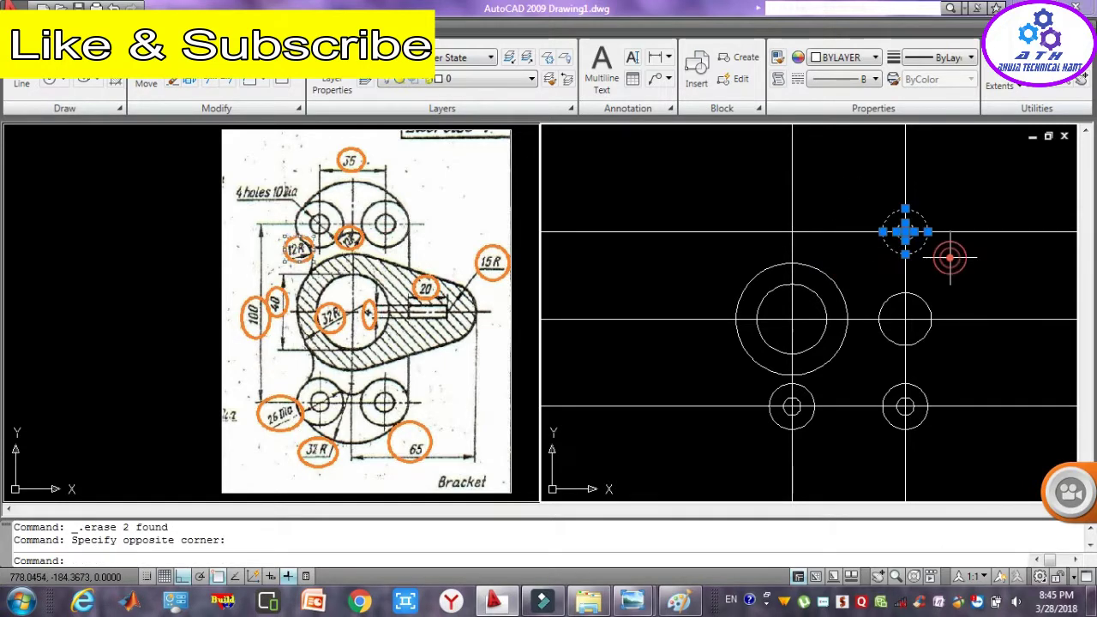
key("Delete")
left_click(860, 357)
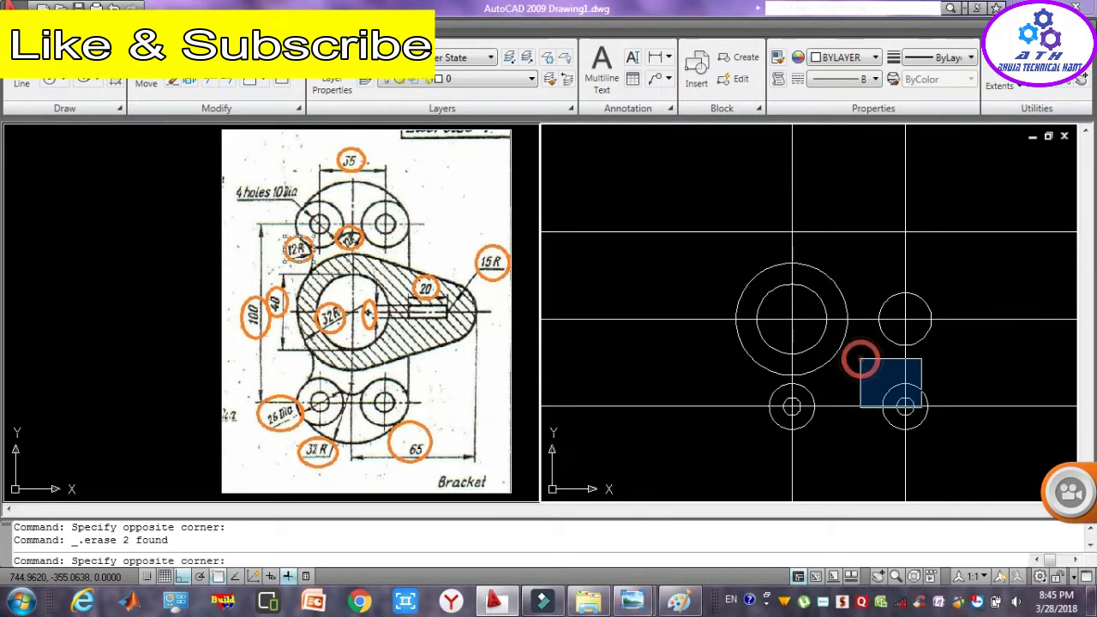
left_click(955, 441)
key("Delete")
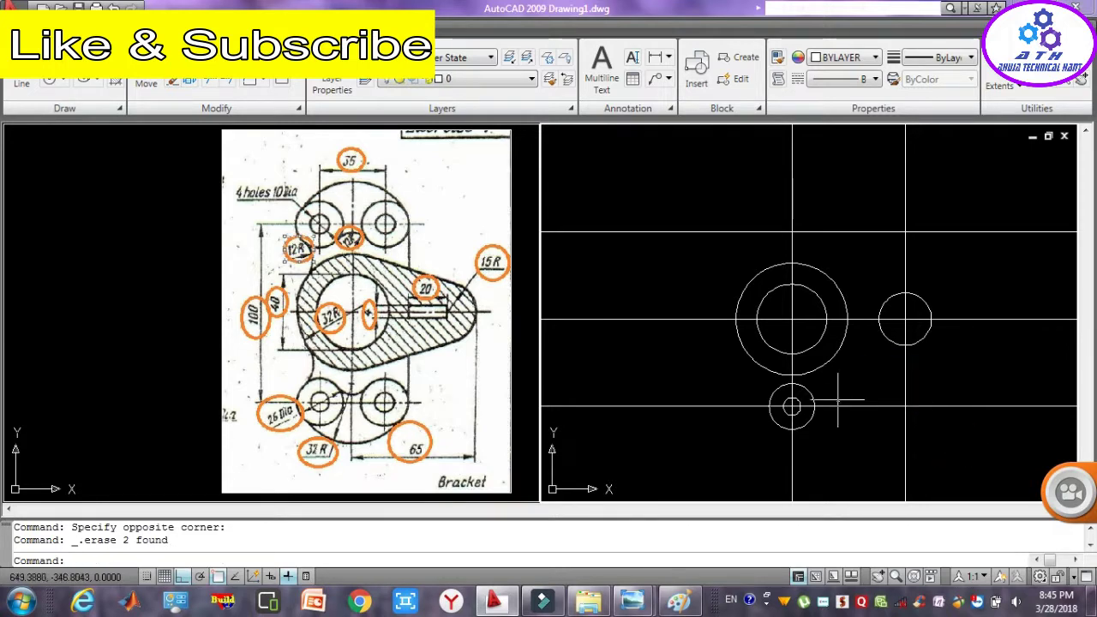
left_click(752, 383)
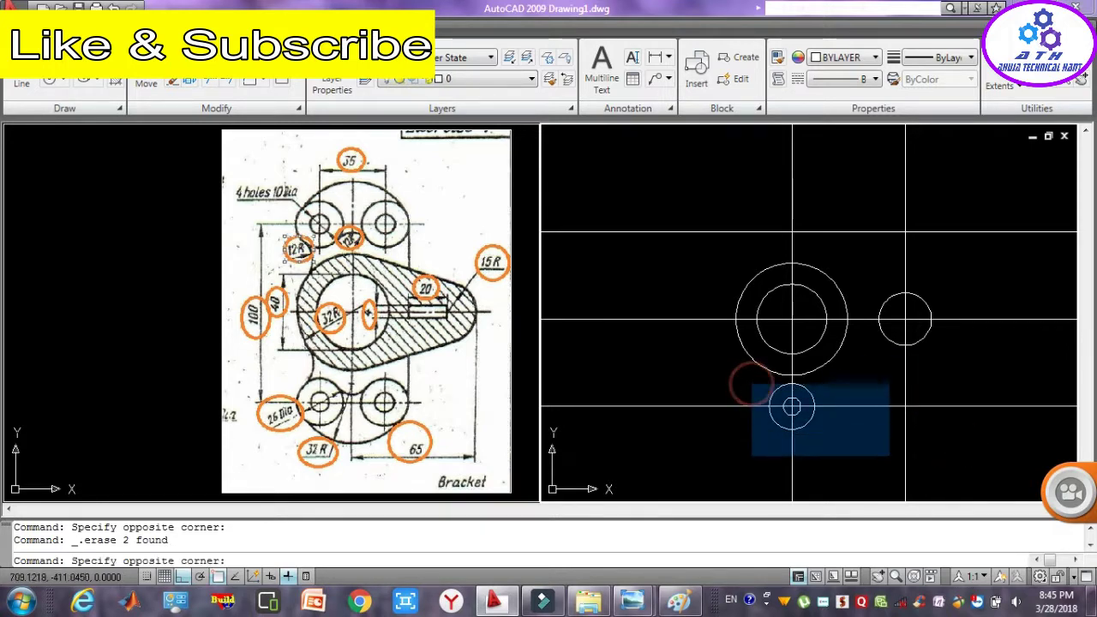
left_click(874, 451)
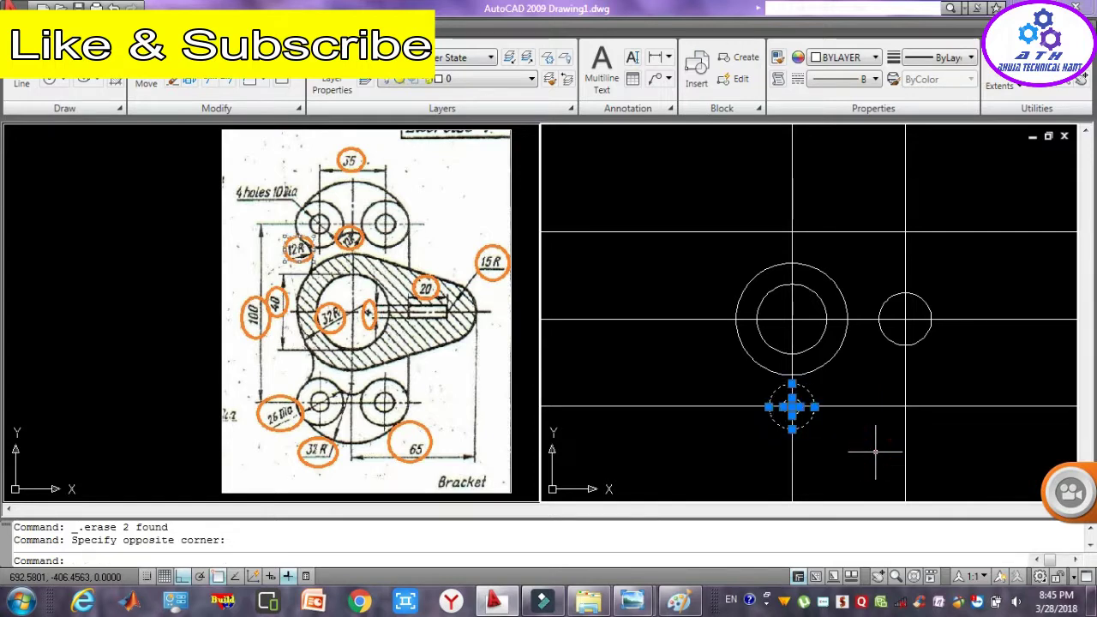
key("Delete")
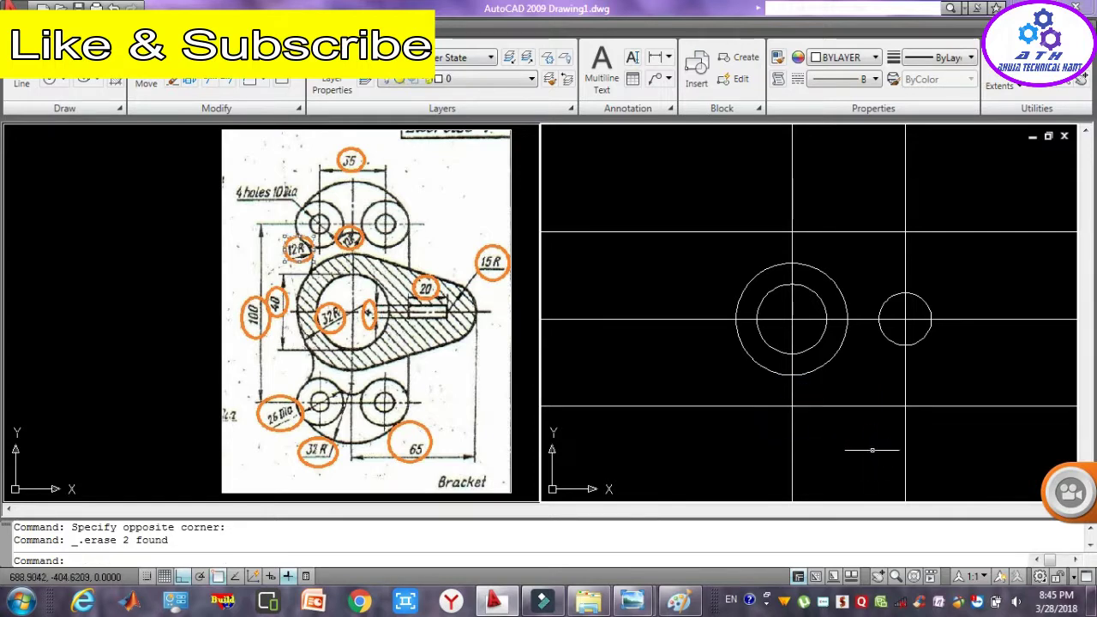
- Offset the central vertical line 35 units to the right and 35 units to the left
left_click(811, 196)
left_click(769, 187)
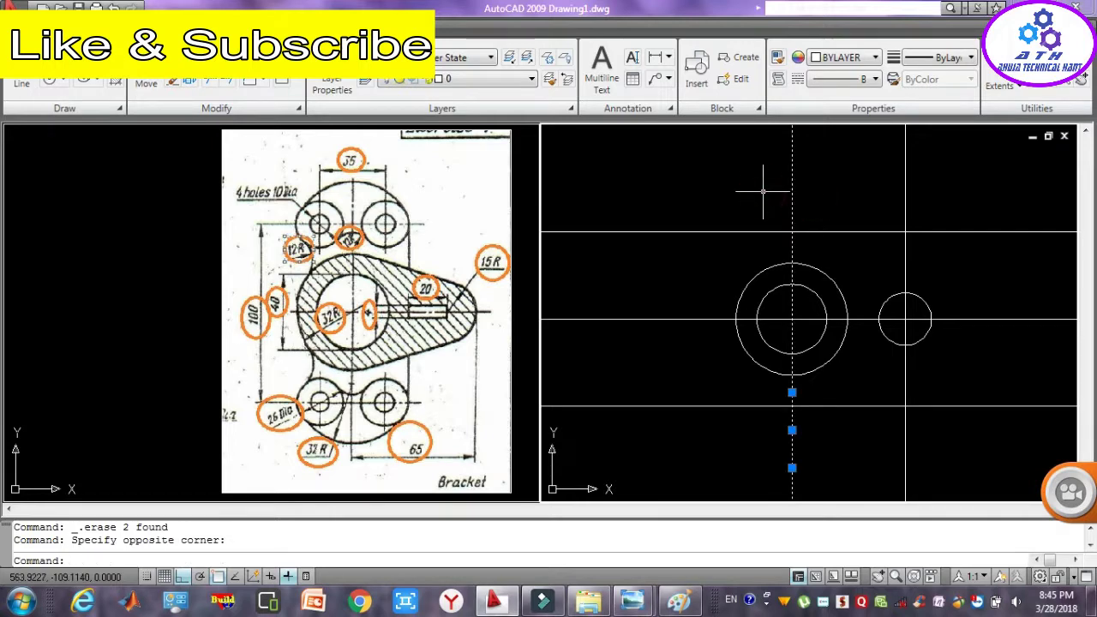
type("o")
key("Return")
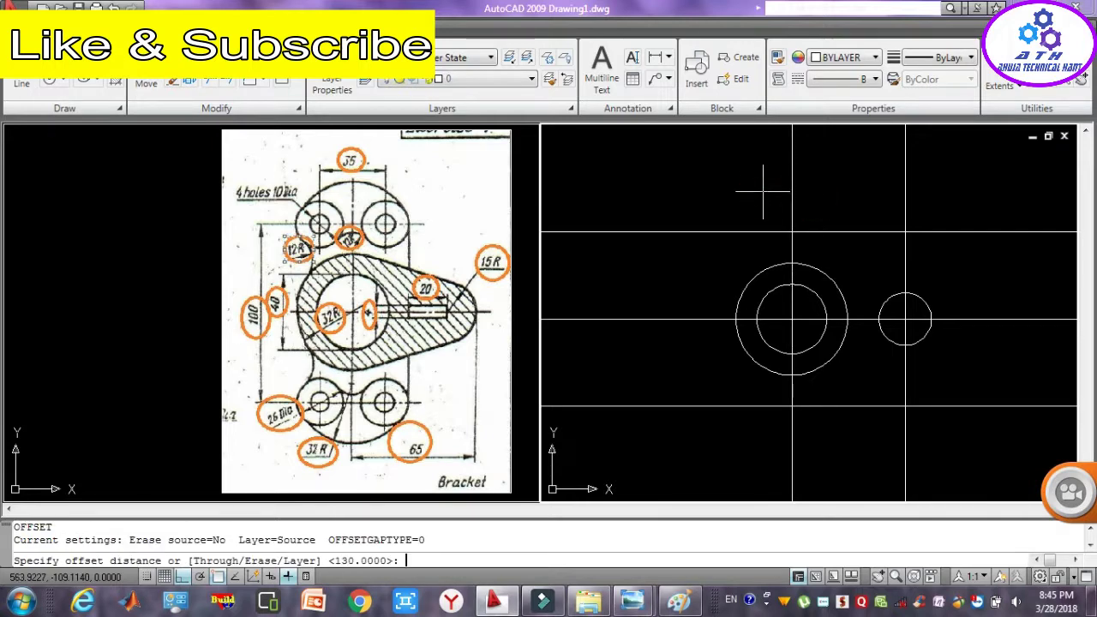
left_click(791, 194)
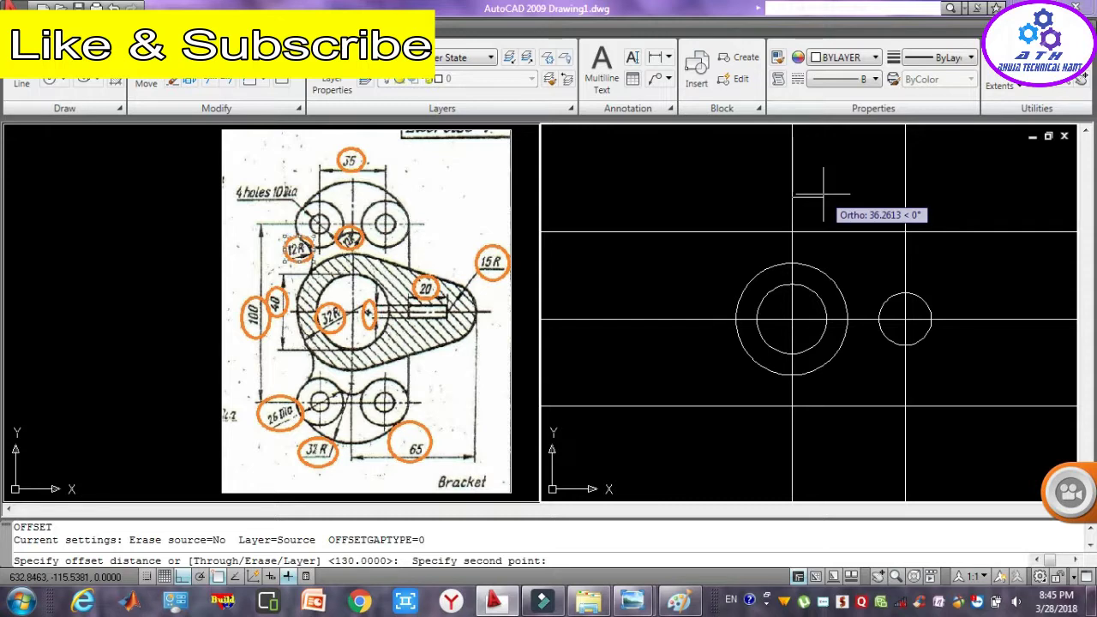
type("35")
key("Return")
left_click(845, 195)
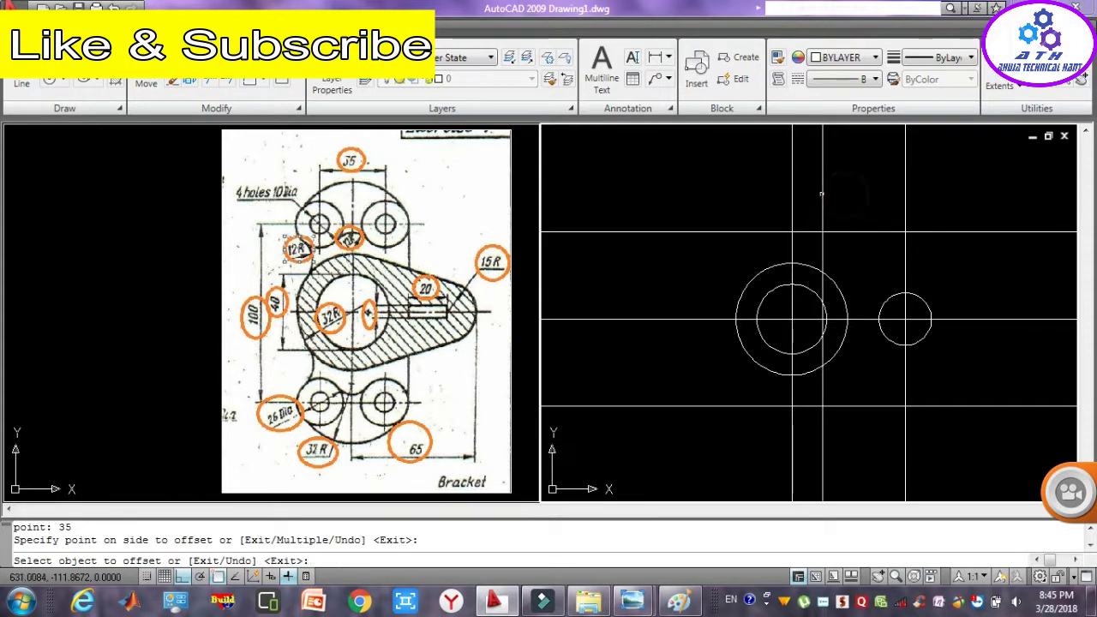
left_click(791, 184)
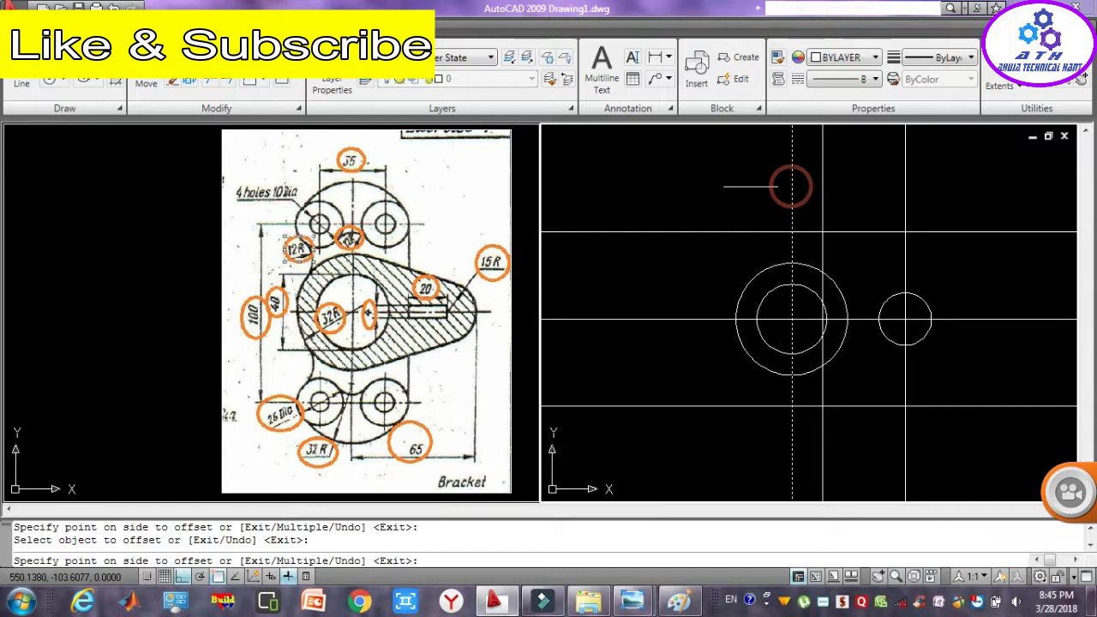
left_click(723, 179)
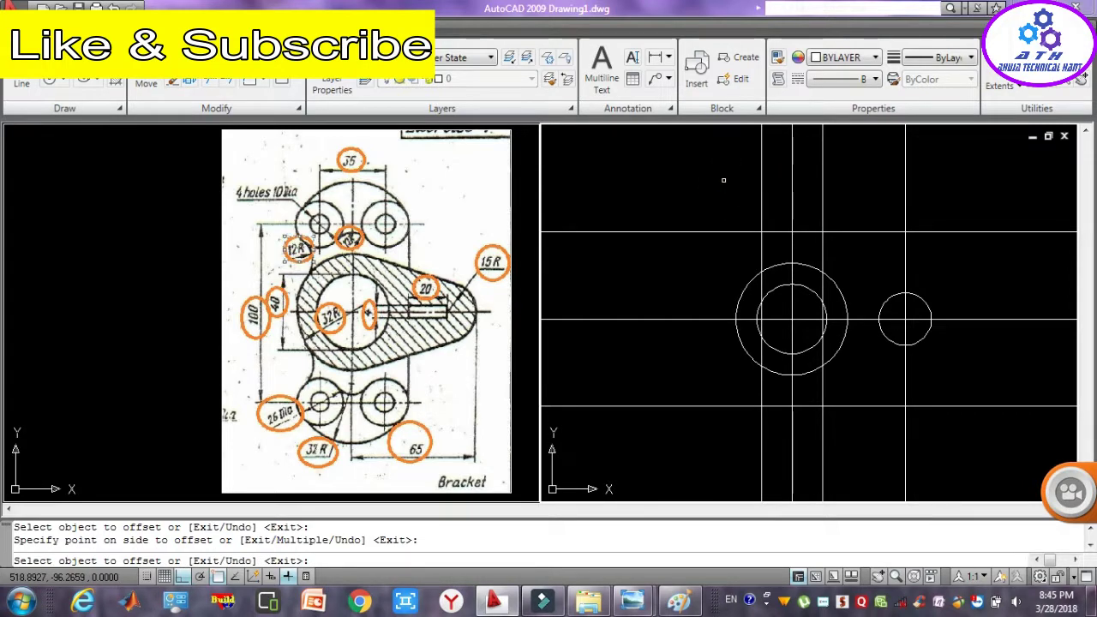
key("Escape")
key("Escape")
key("Escape")
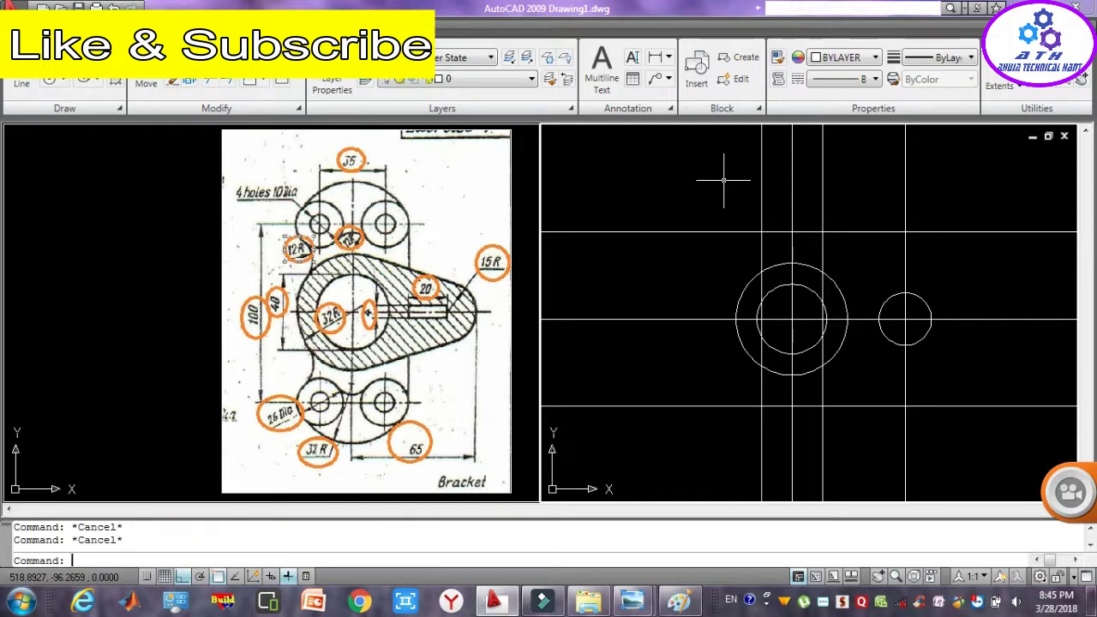
type("c")
- Draw radius-10 hole circles at the upper-left and upper-right line intersections
key("Return")
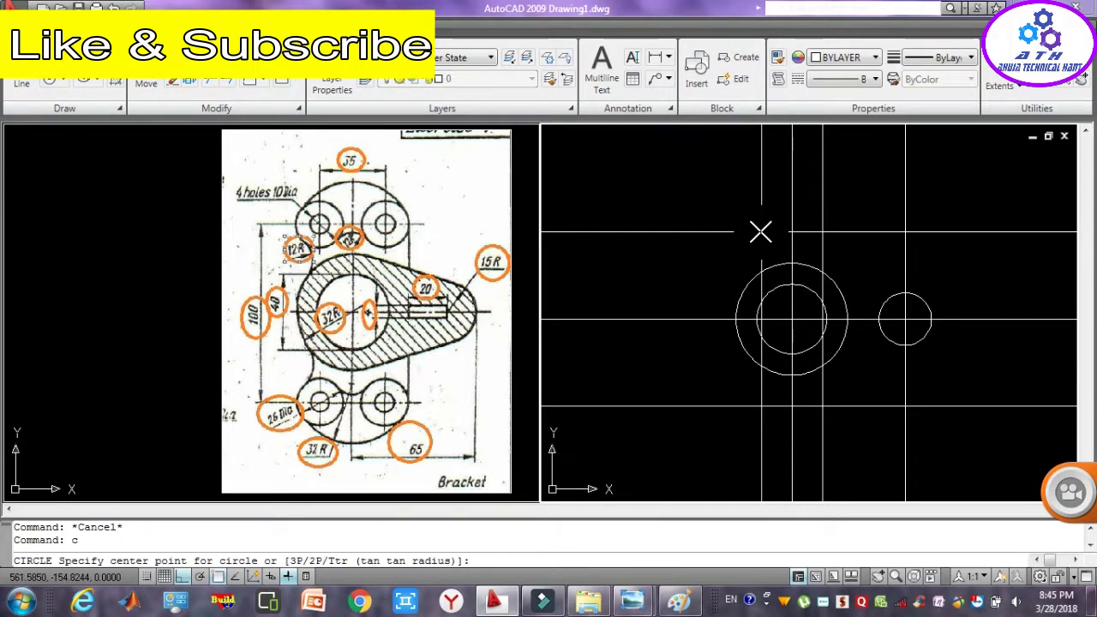
left_click(761, 231)
type("10")
key("Return")
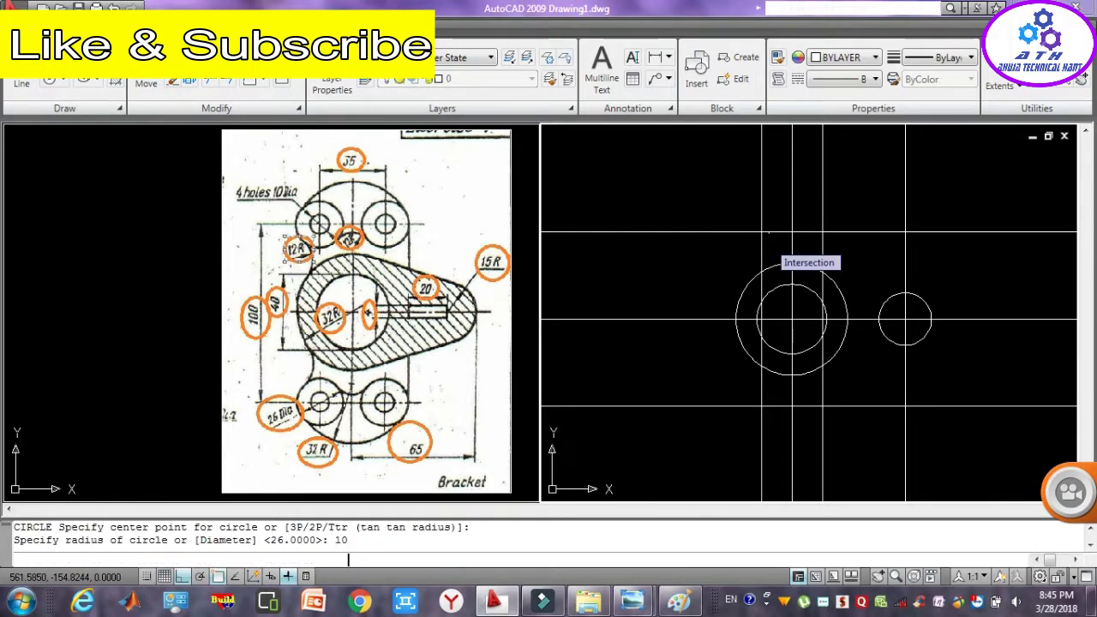
type("c")
key("Return")
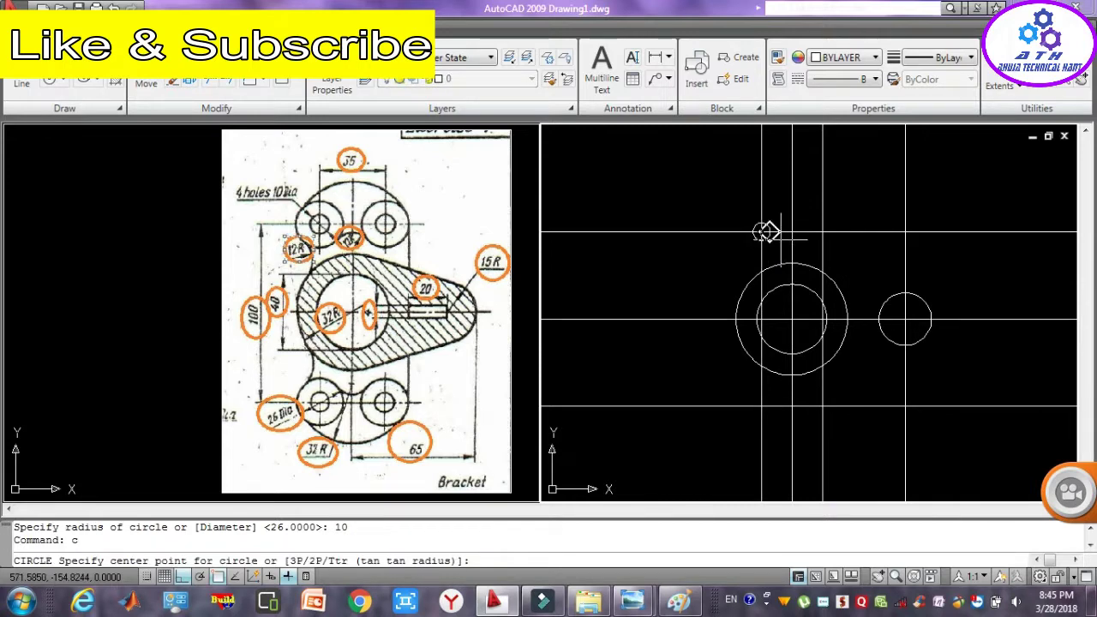
left_click(821, 232)
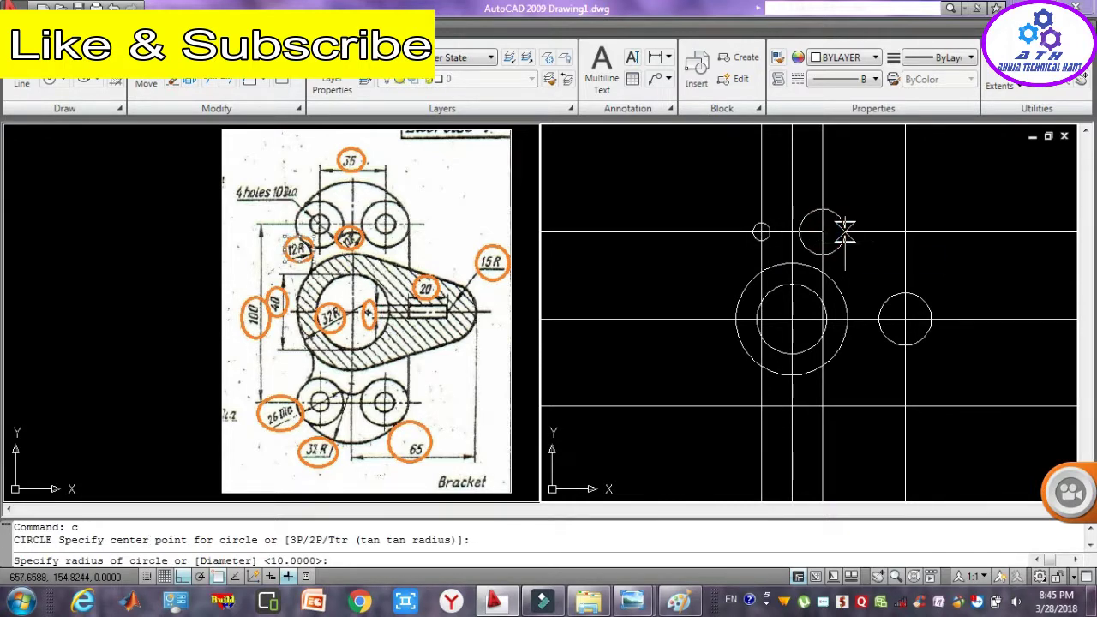
type("10")
key("Return")
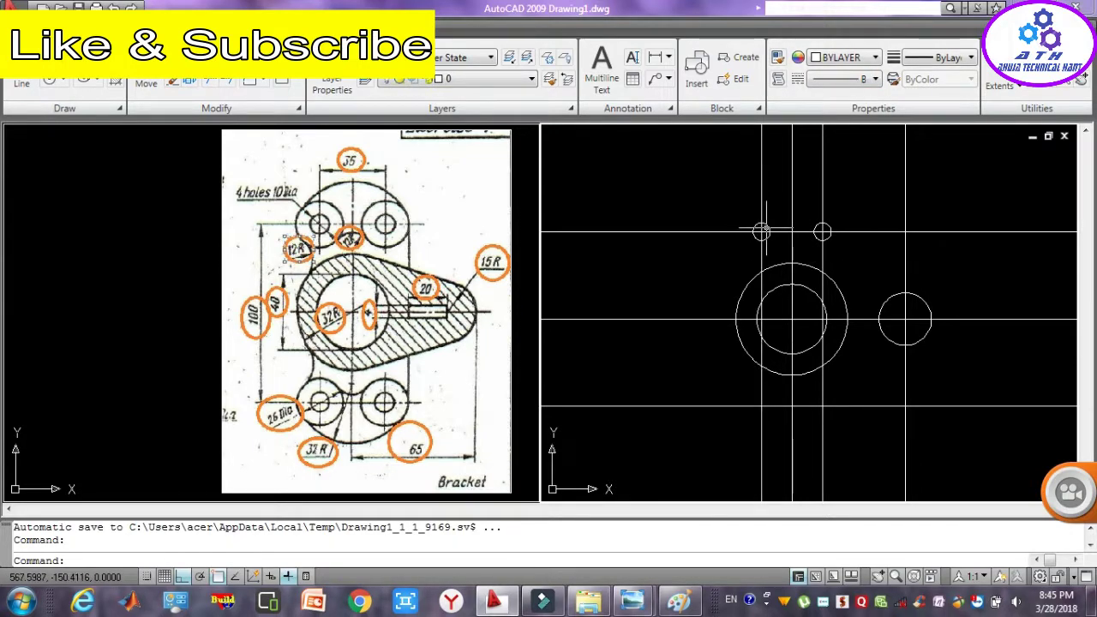
- Copy the upper-left hole circle to the lower-left and lower-right intersections
left_click(763, 231)
type("co")
key("Return")
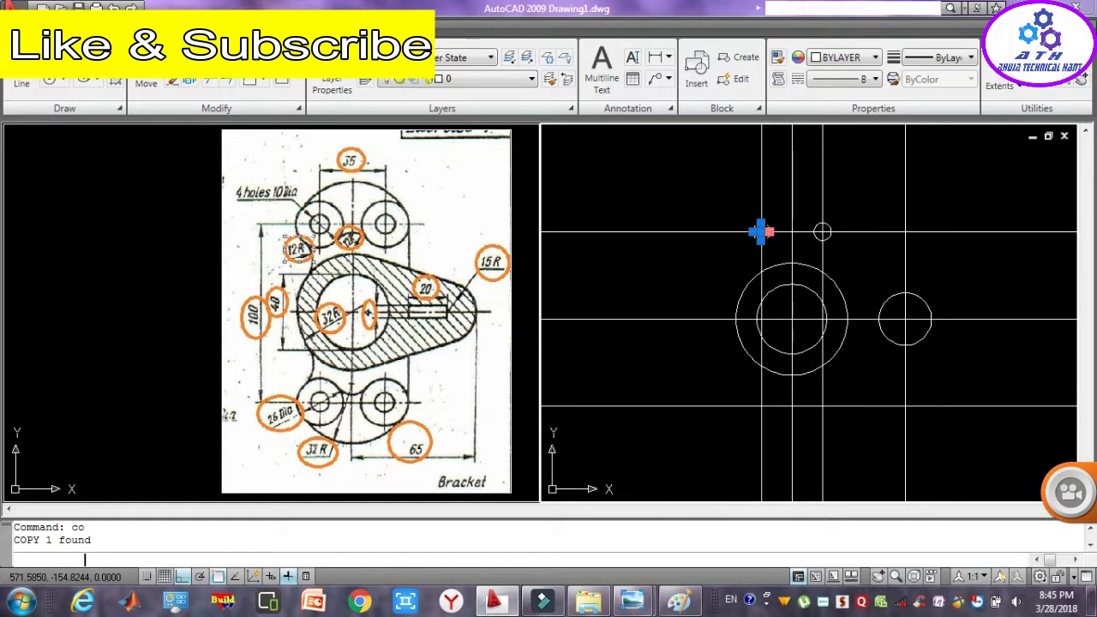
left_click(763, 231)
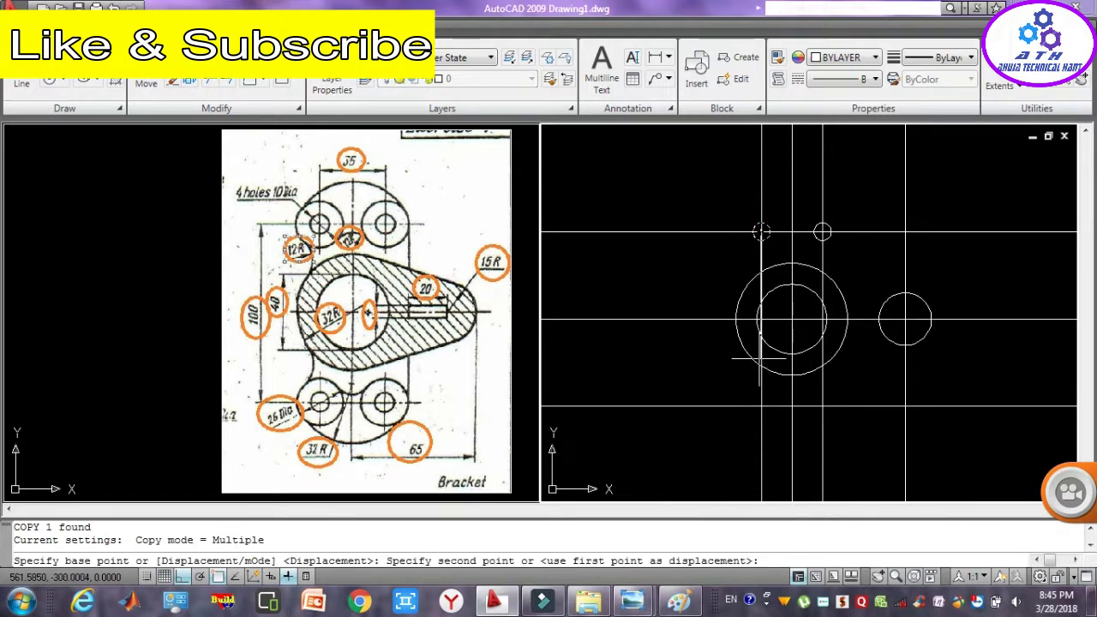
left_click(761, 406)
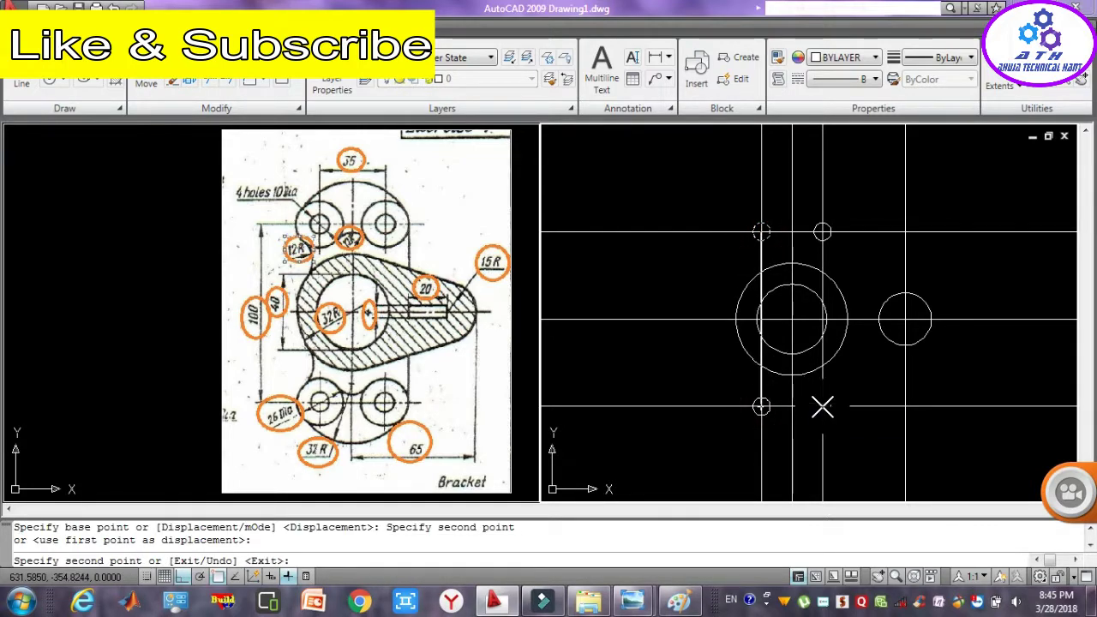
left_click(821, 407)
key("Escape")
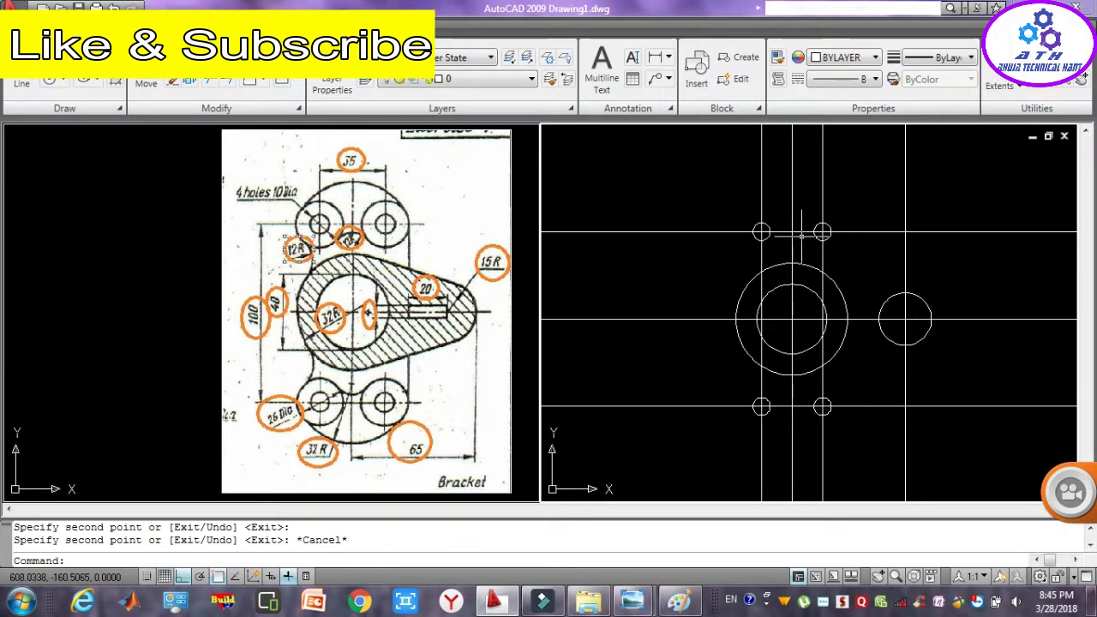
- Draw a radius-26 outer circle centred on the upper-left hole
type("c")
key("Return")
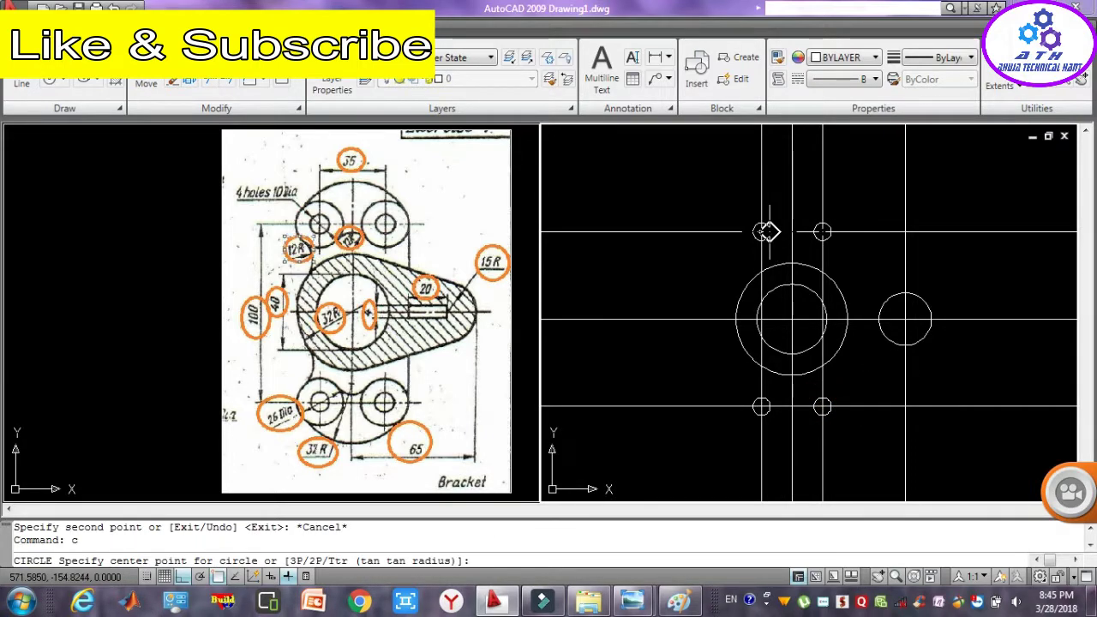
left_click(761, 232)
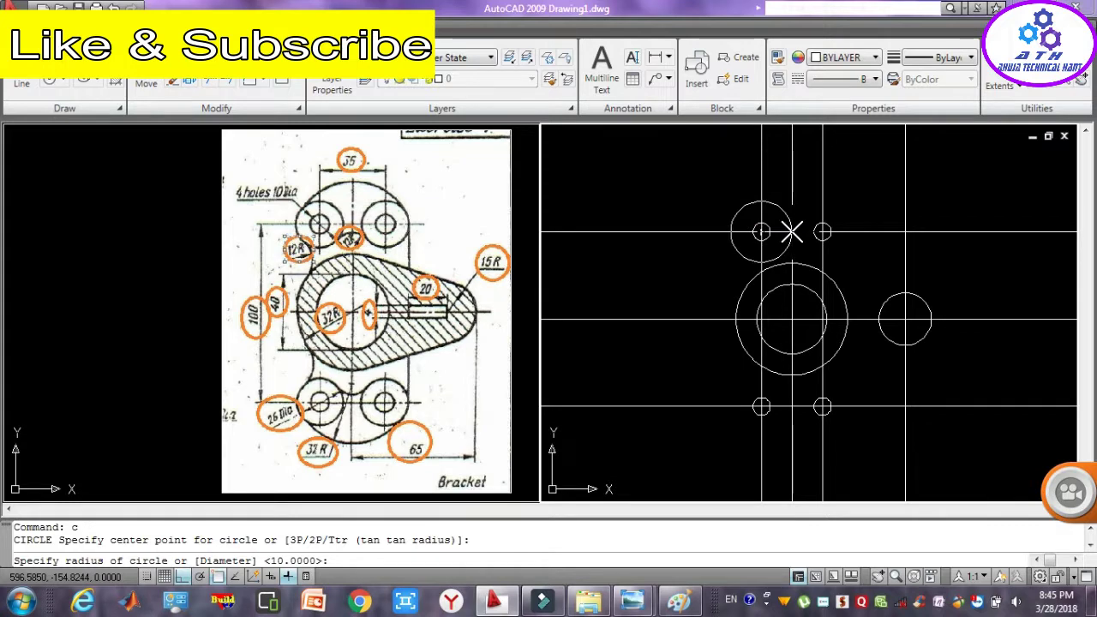
type("26")
key("Return")
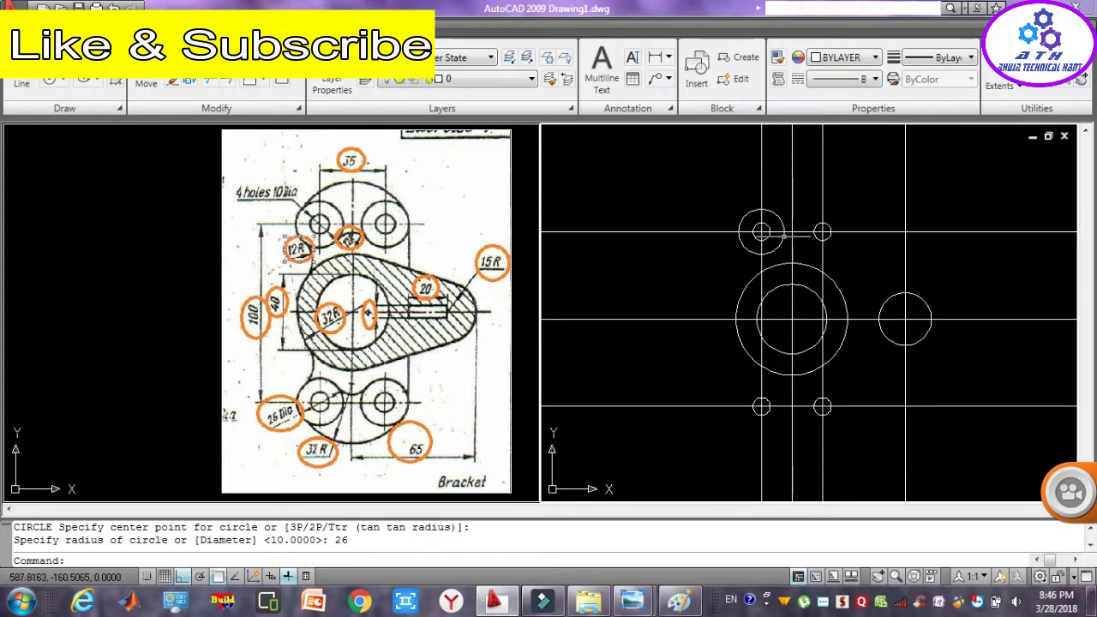
- Copy the outer ring to the top-right, bottom-right and bottom-left hole centres
left_click(777, 214)
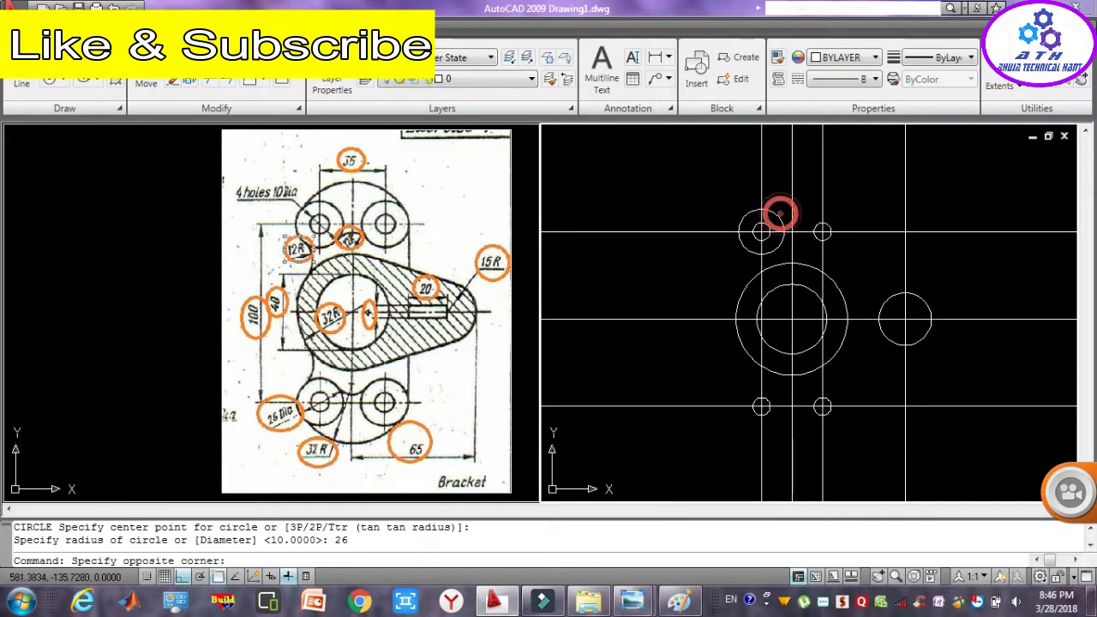
left_click(737, 251)
key("Return")
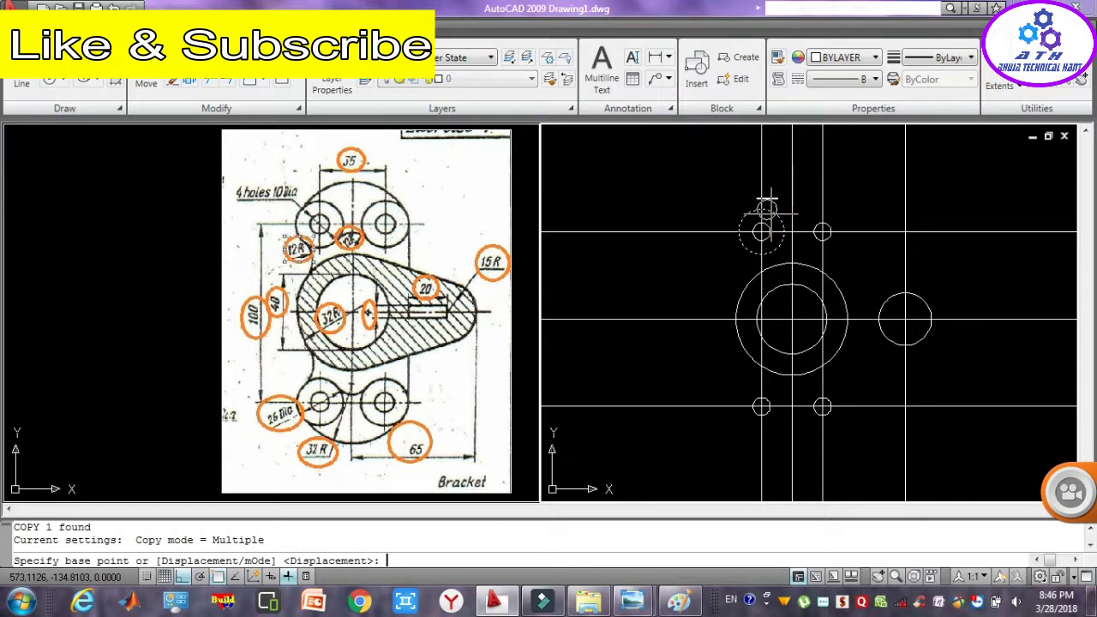
left_click(761, 231)
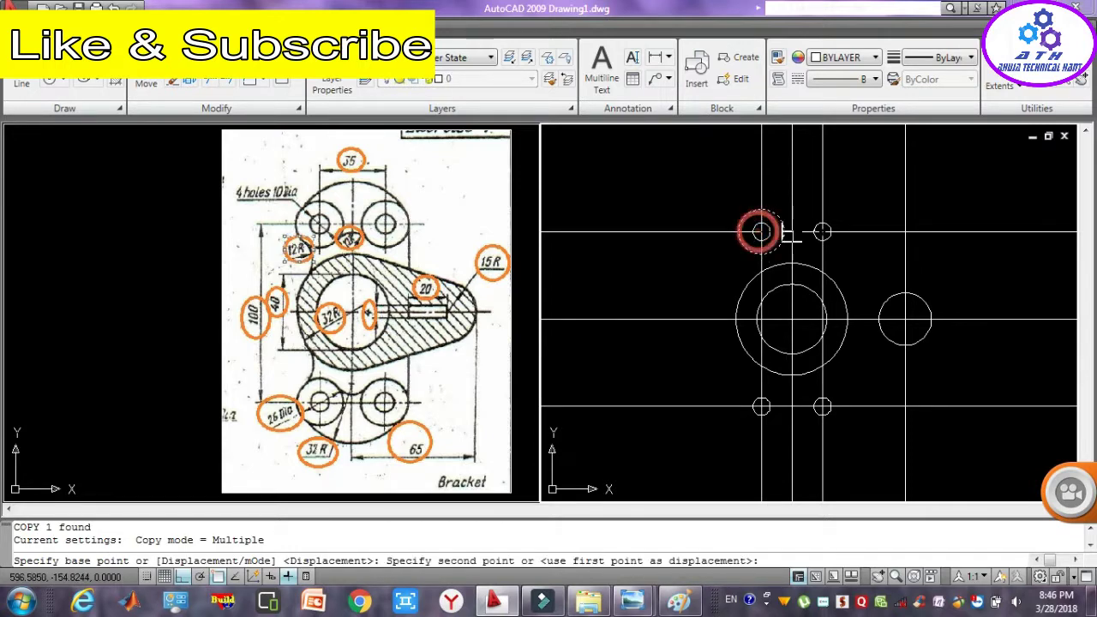
left_click(819, 231)
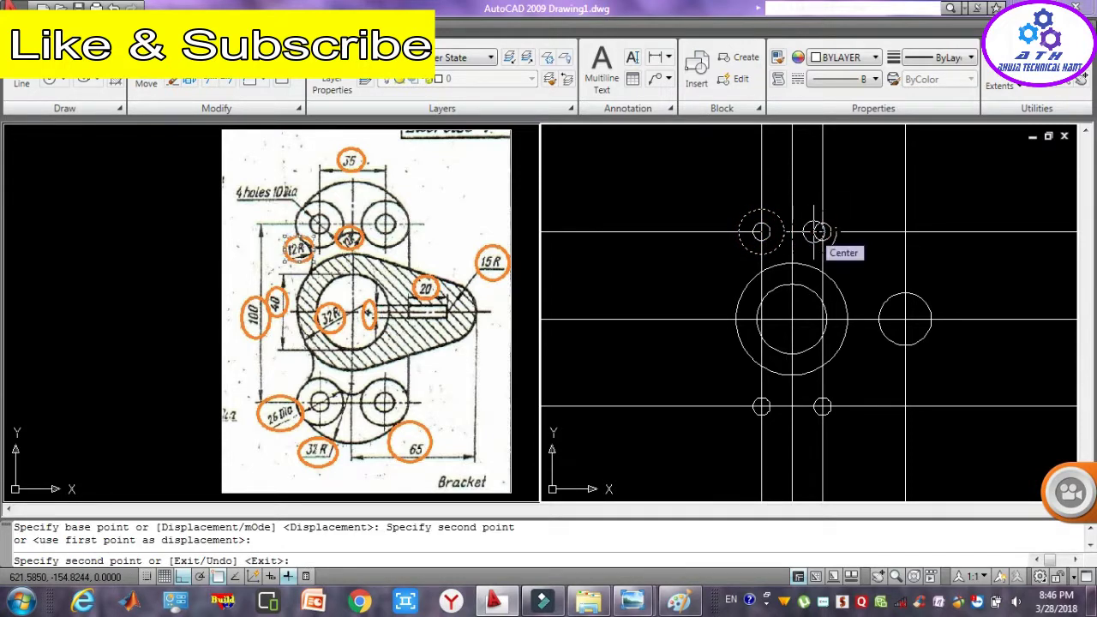
key("ctrl+z")
left_click(822, 232)
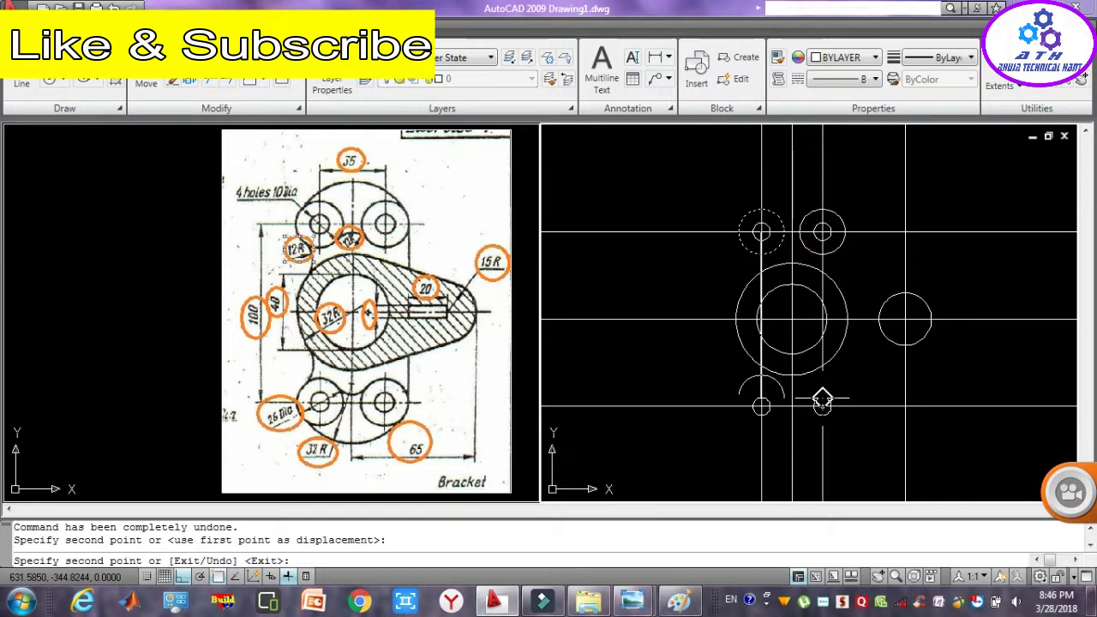
left_click(822, 407)
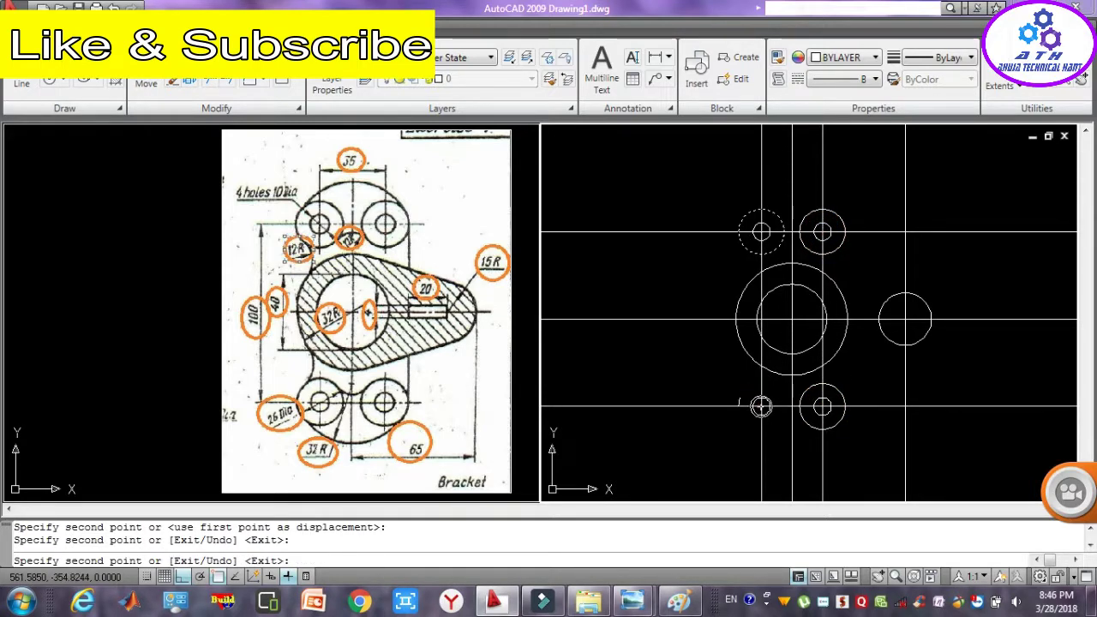
left_click(761, 406)
key("Escape")
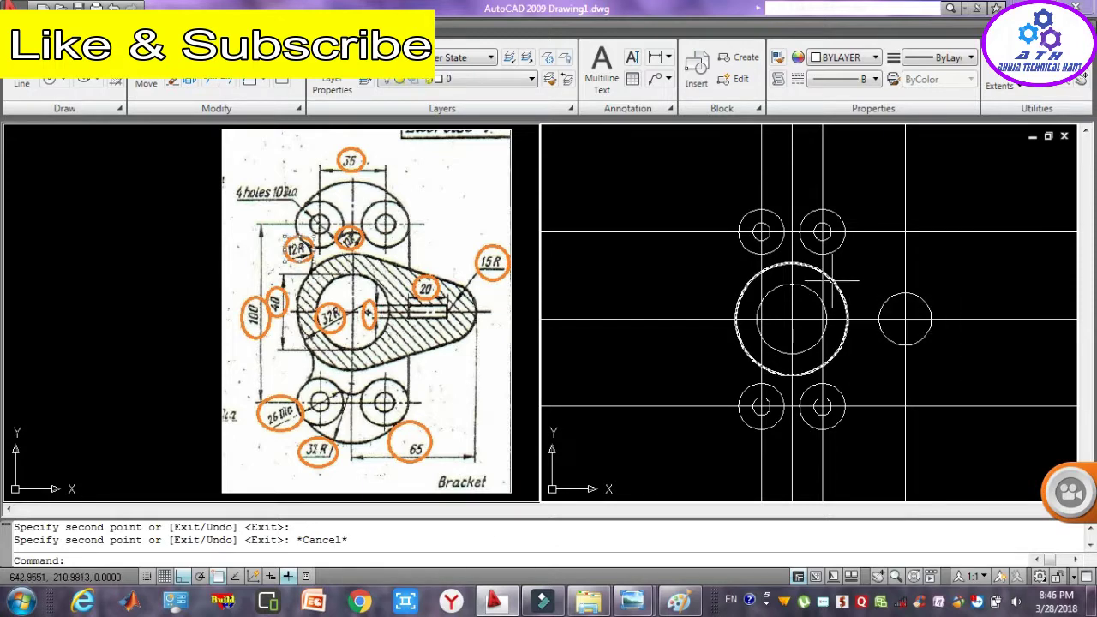
type("l")
key("Return")
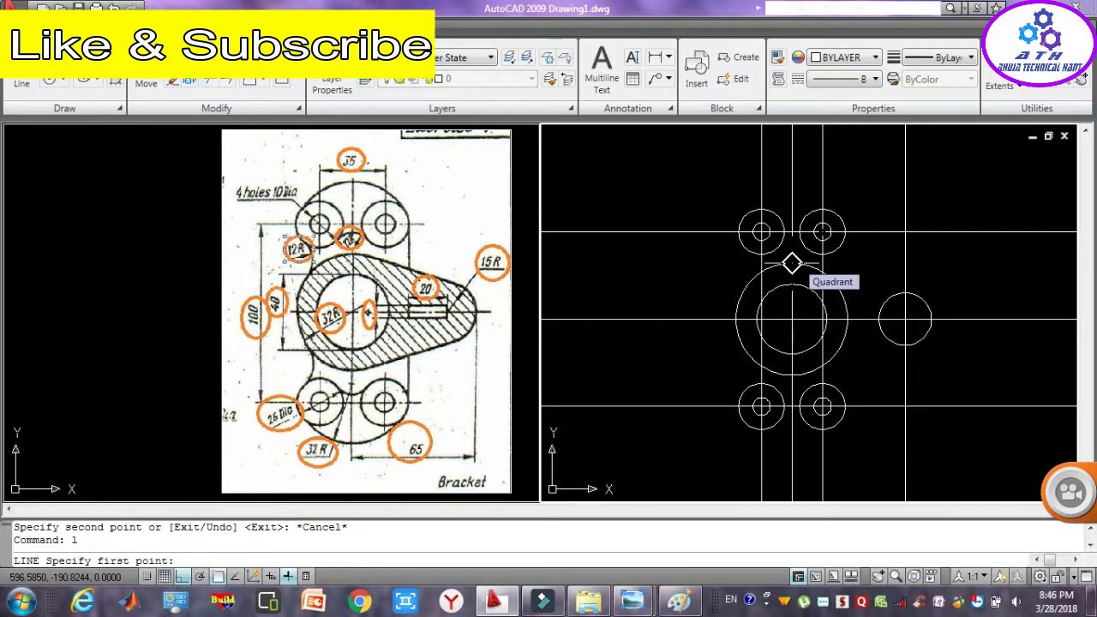
- Draw the upper tangent line from the large central circle to the right circle
right_click(791, 263, "shift")
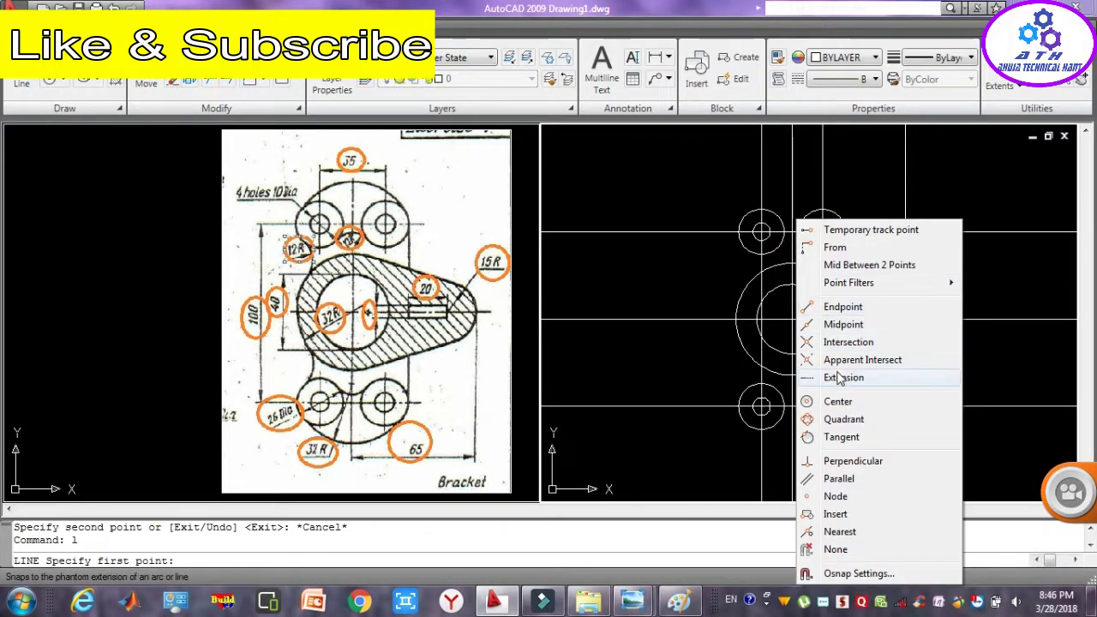
left_click(839, 437)
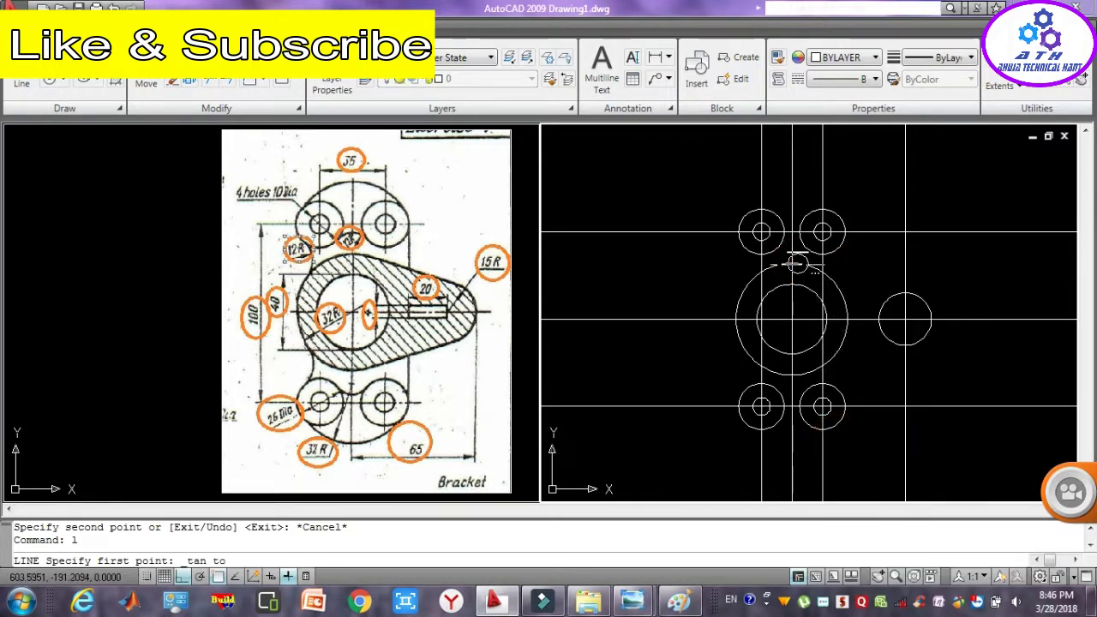
left_click(791, 264)
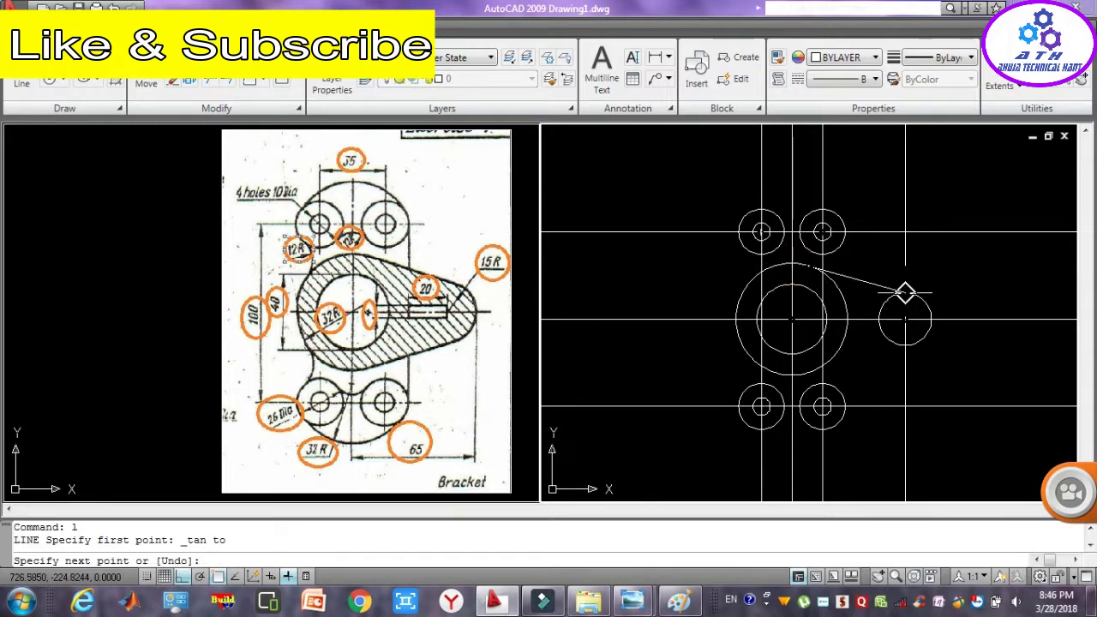
right_click(905, 293, "shift")
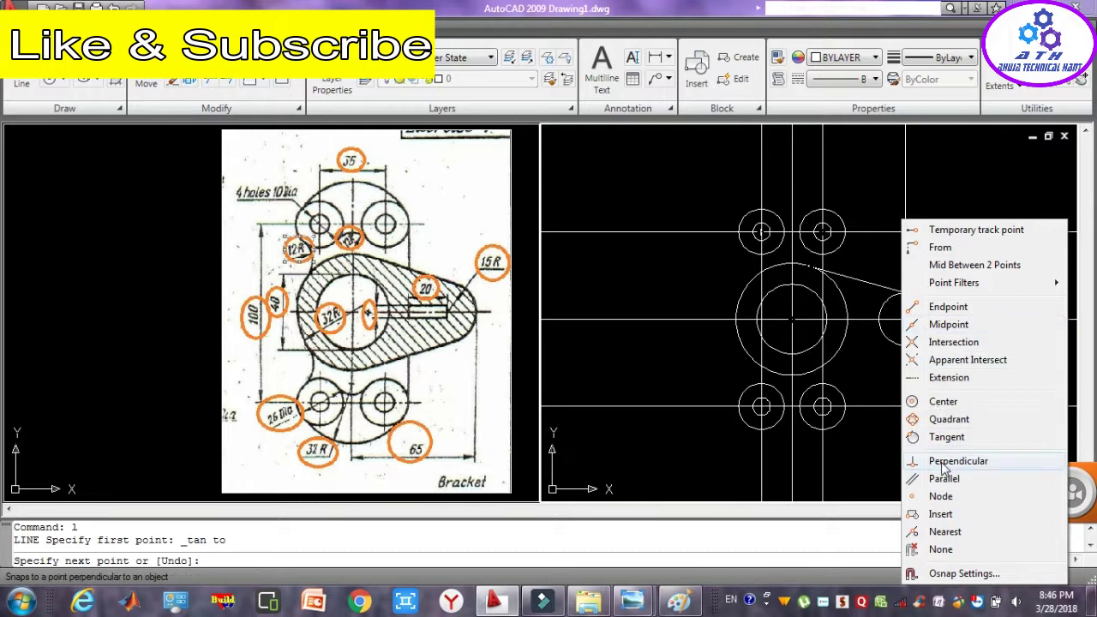
left_click(946, 436)
left_click(940, 436)
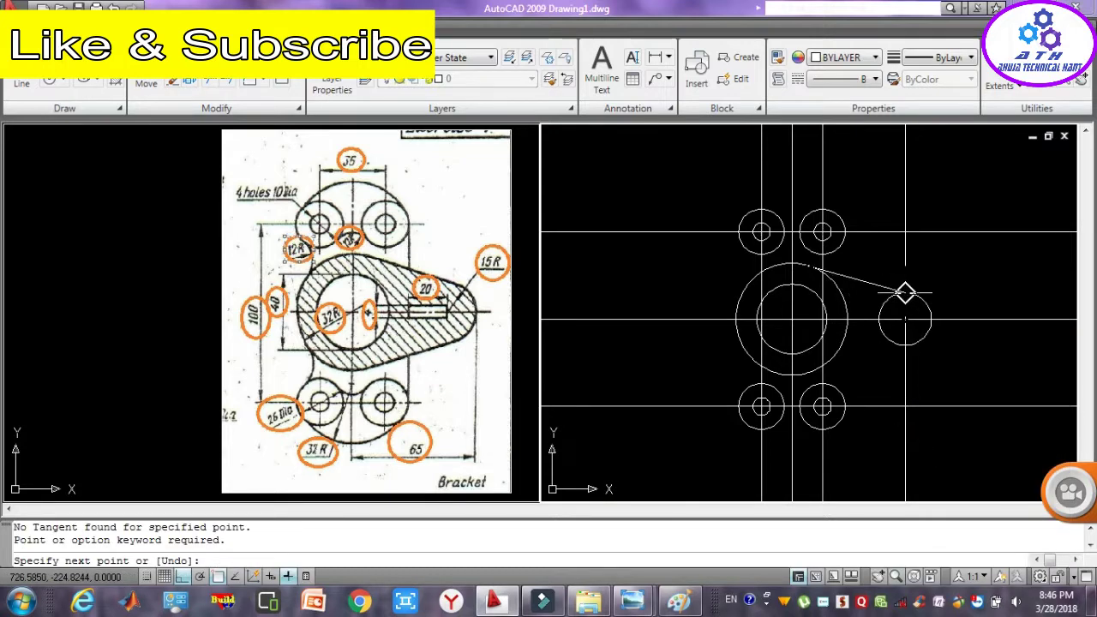
left_click(905, 293)
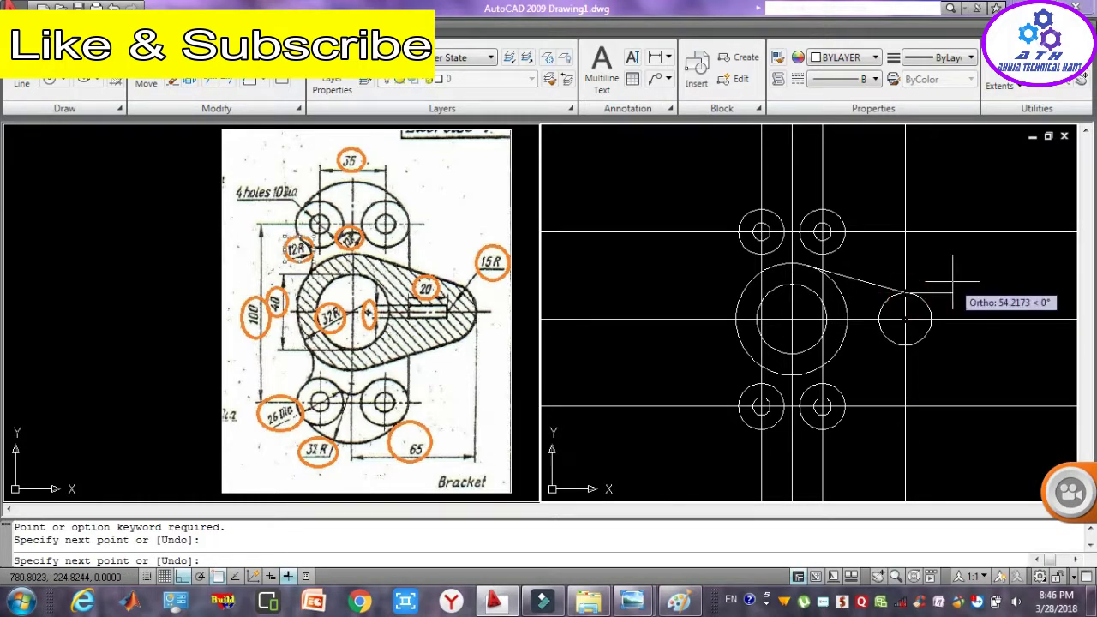
key("Escape")
type("l")
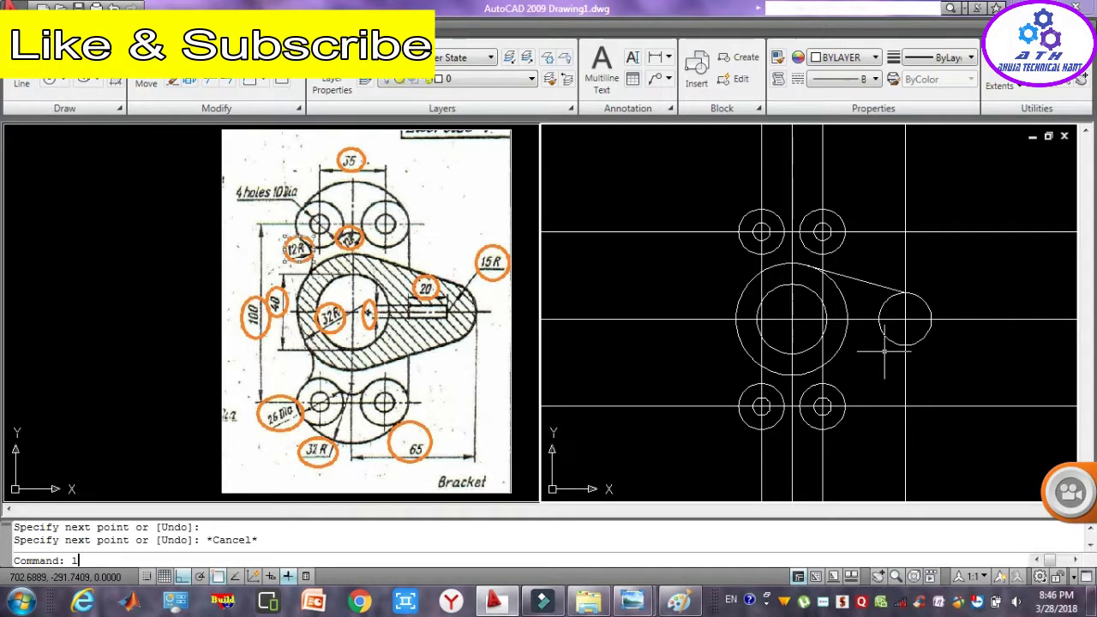
- Draw the lower tangent line from the right circle to the large circle's bottom
key("Return")
right_click(900, 346, "shift")
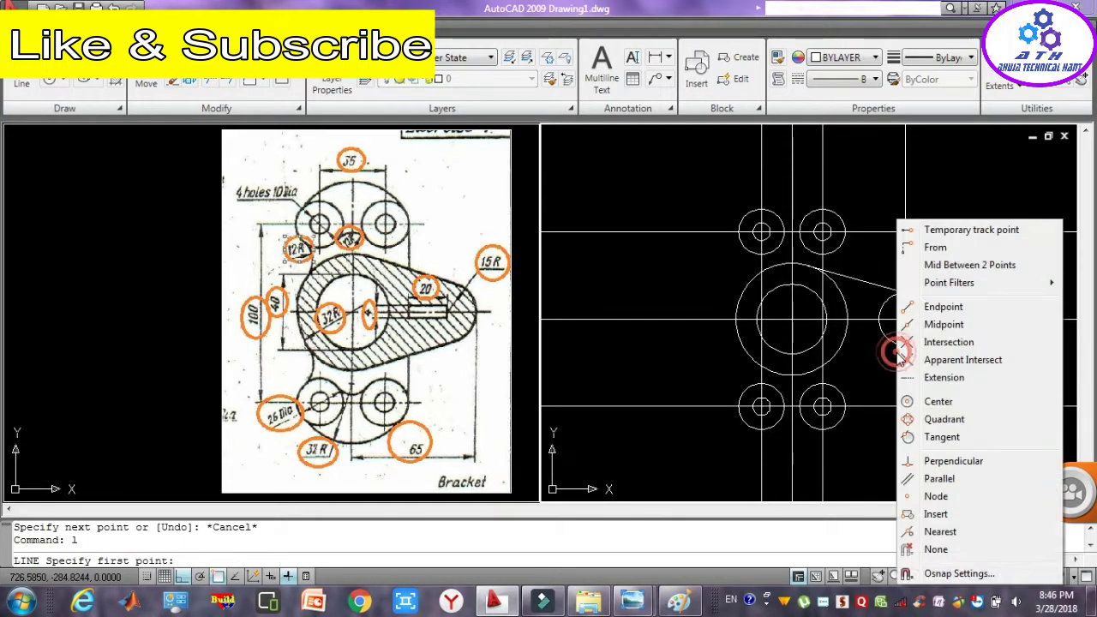
left_click(940, 437)
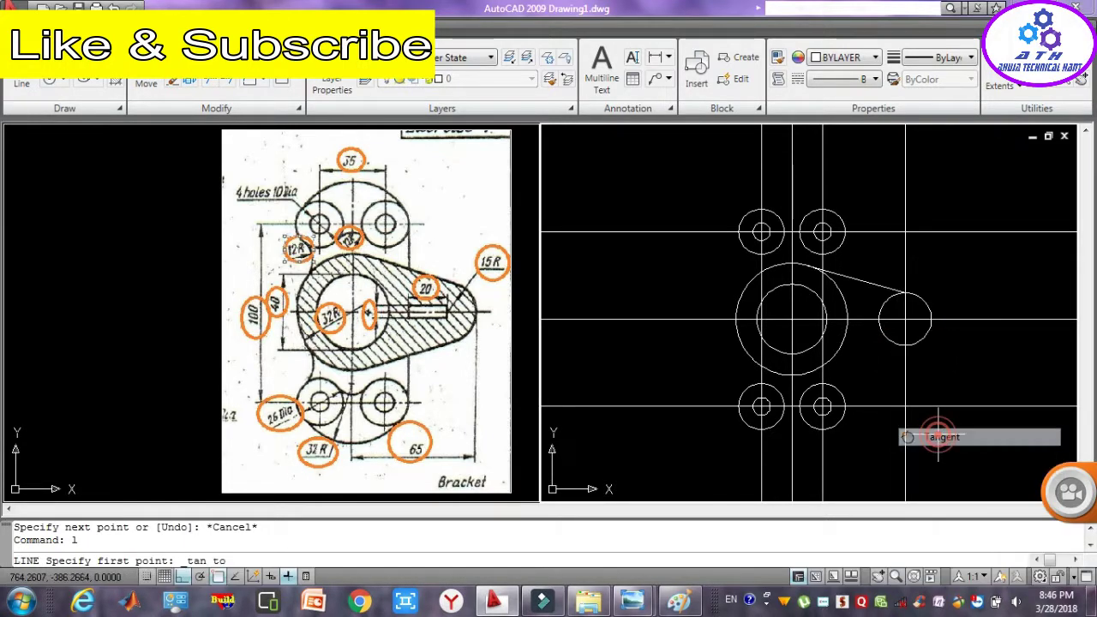
left_click(904, 343)
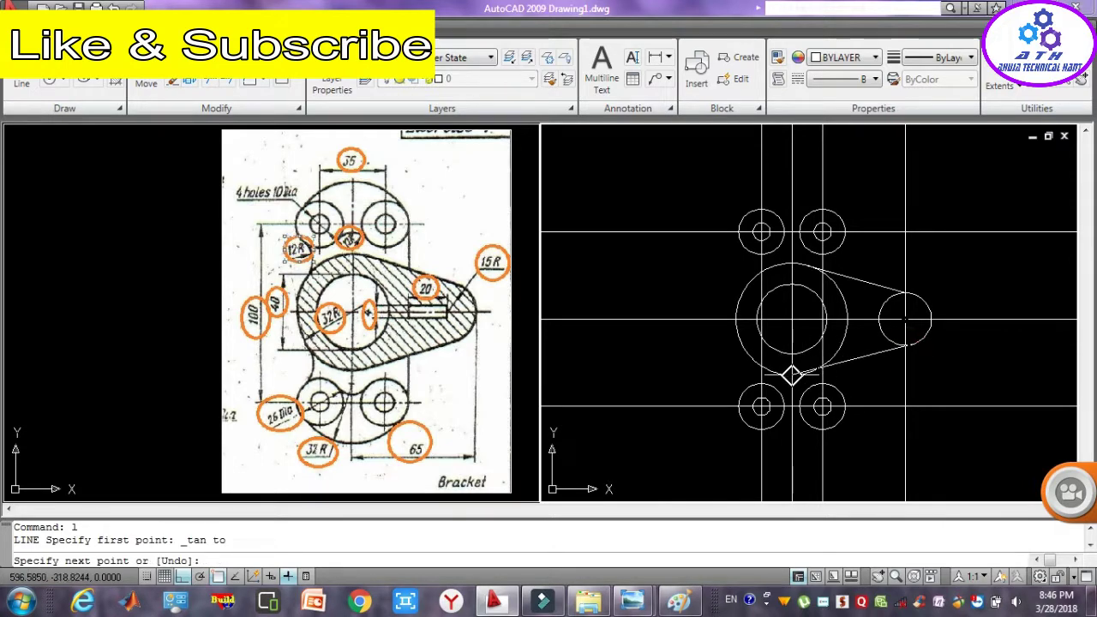
right_click(790, 374, "shift")
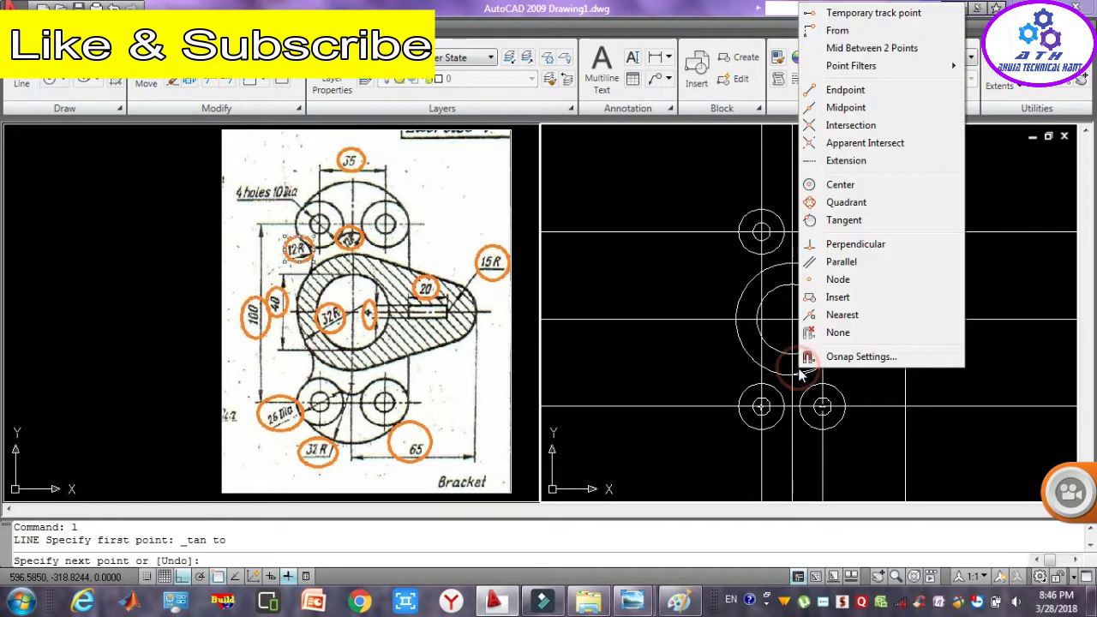
left_click(840, 221)
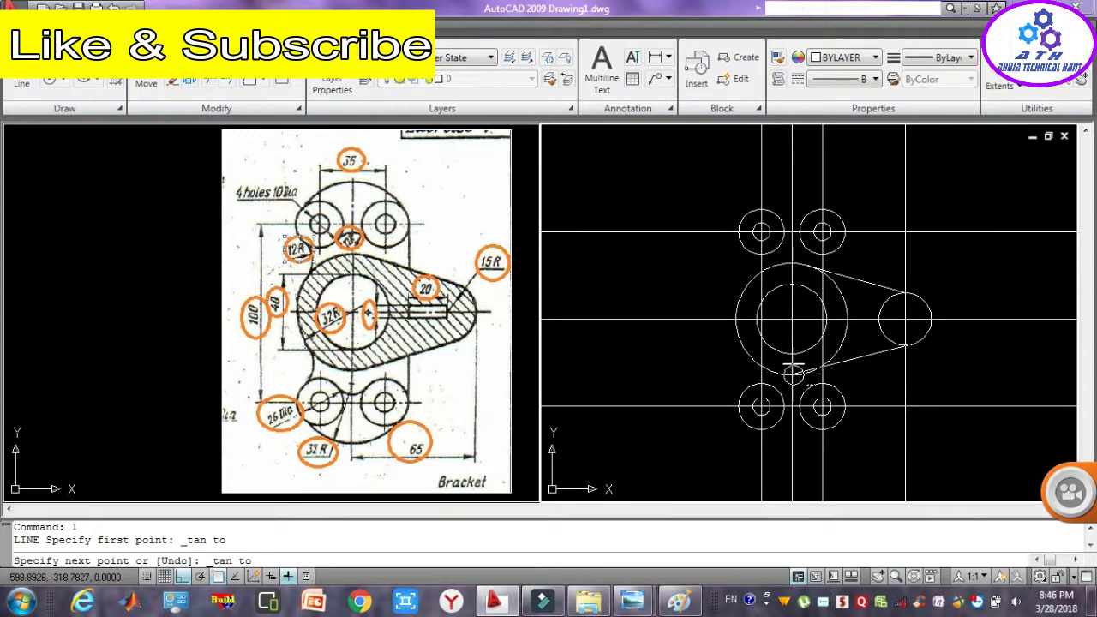
left_click(794, 366)
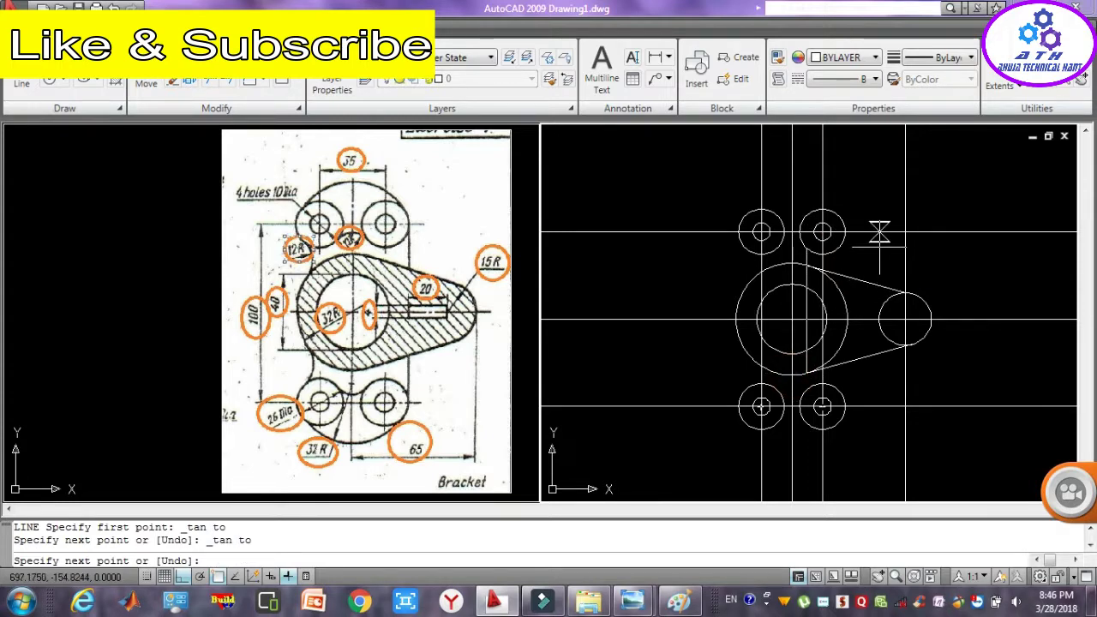
key("Escape")
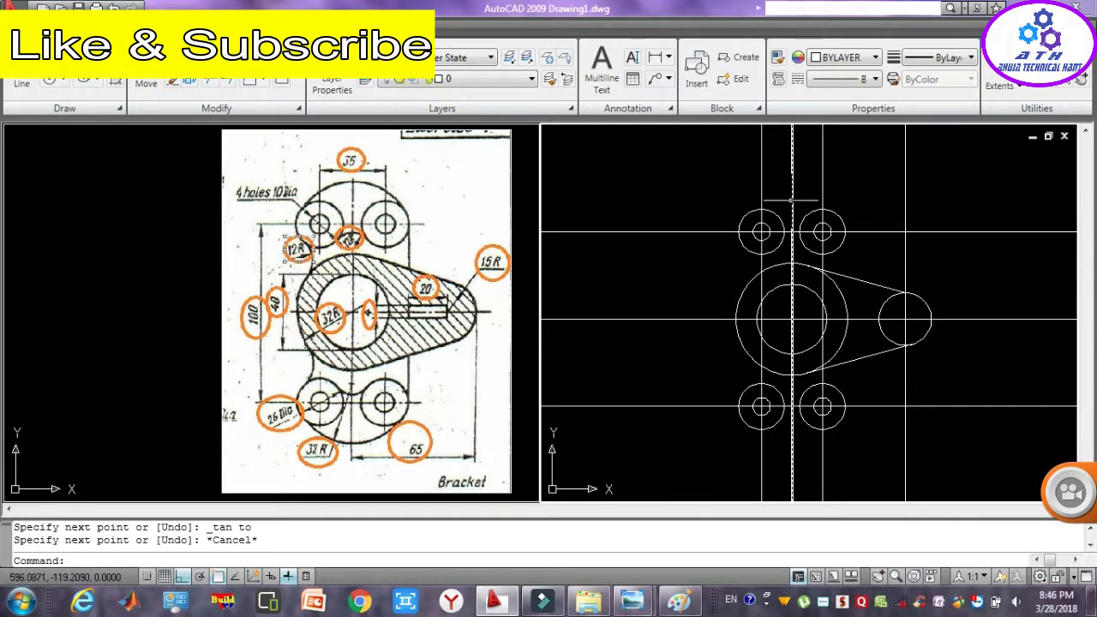
- Attempt a radius-24 tangent-tangent-radius circle, then cancel the failed attempt
type("c")
key("Return")
type("ttr")
key("Return")
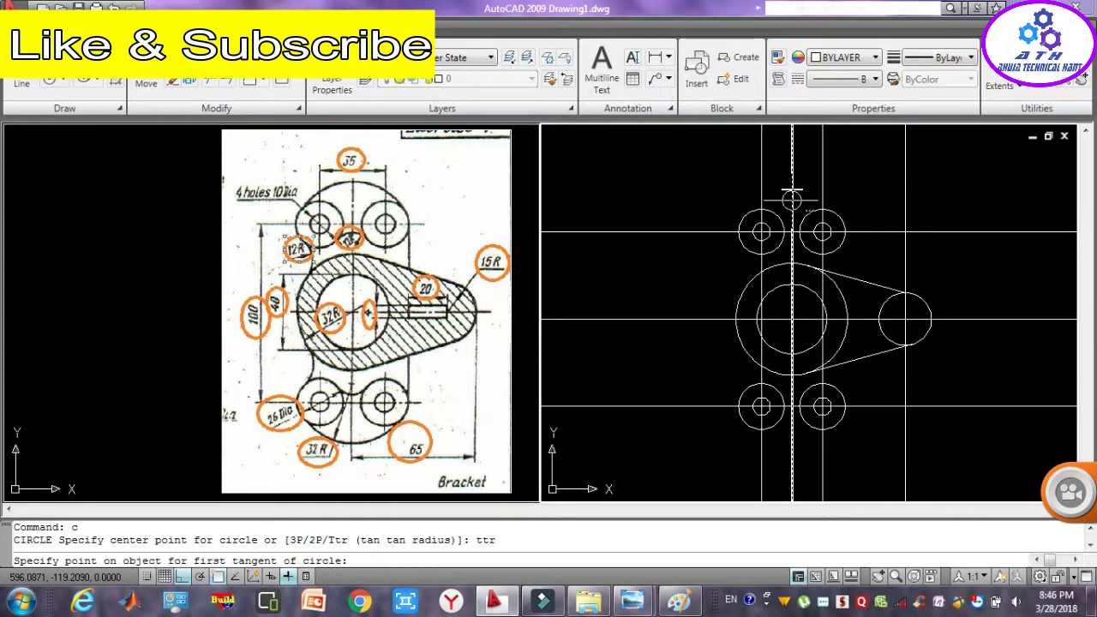
type("24")
key("Return")
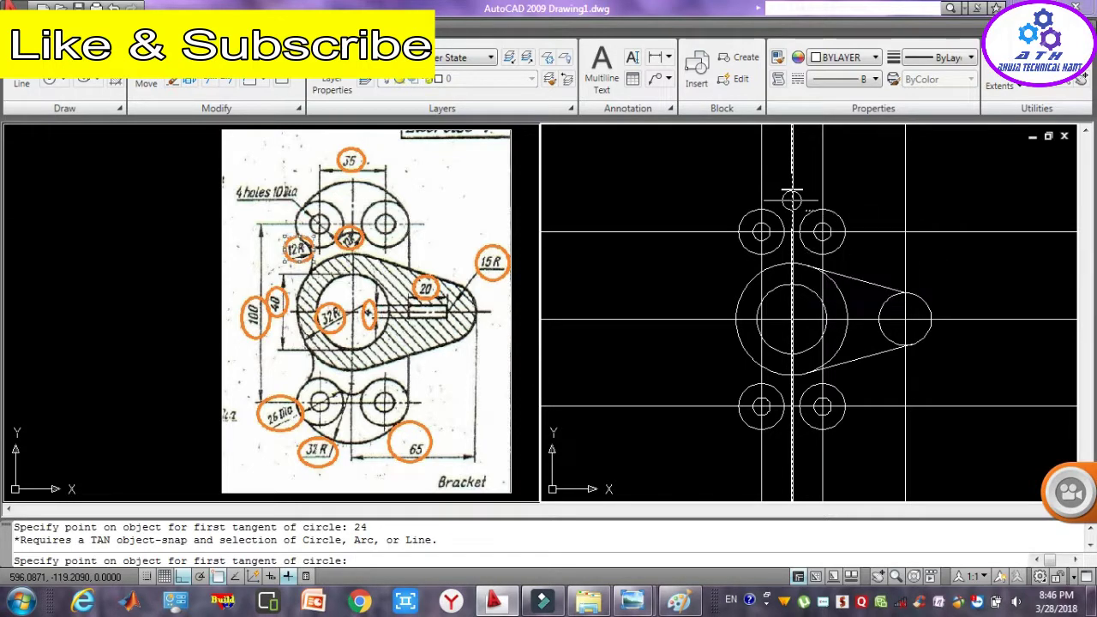
left_click(771, 248)
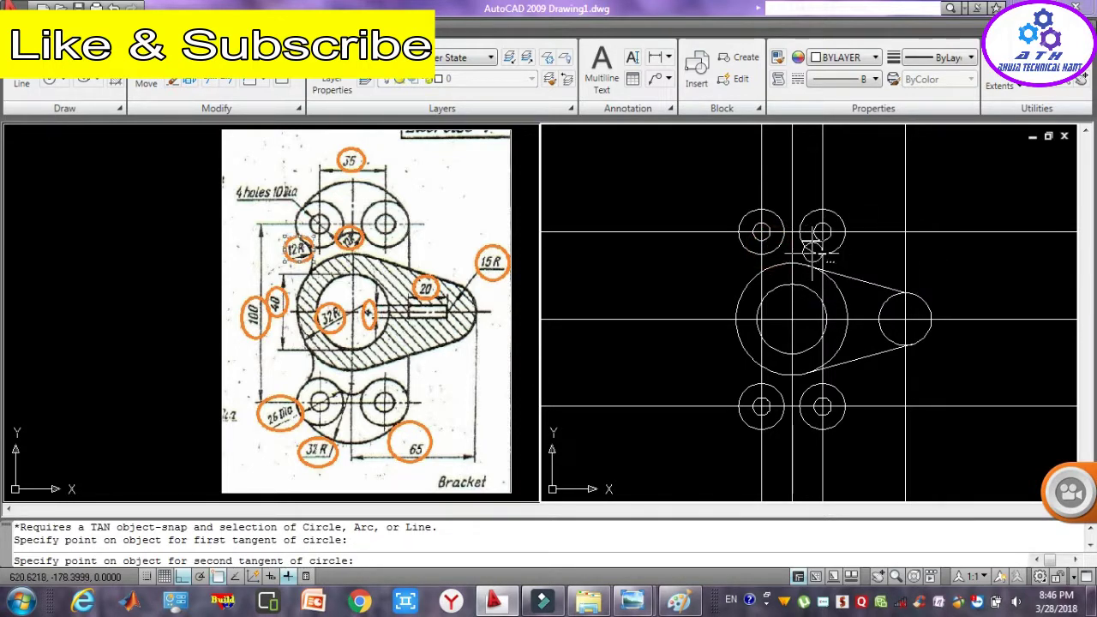
left_click(791, 277)
key("Escape")
key("Escape")
key("Escape")
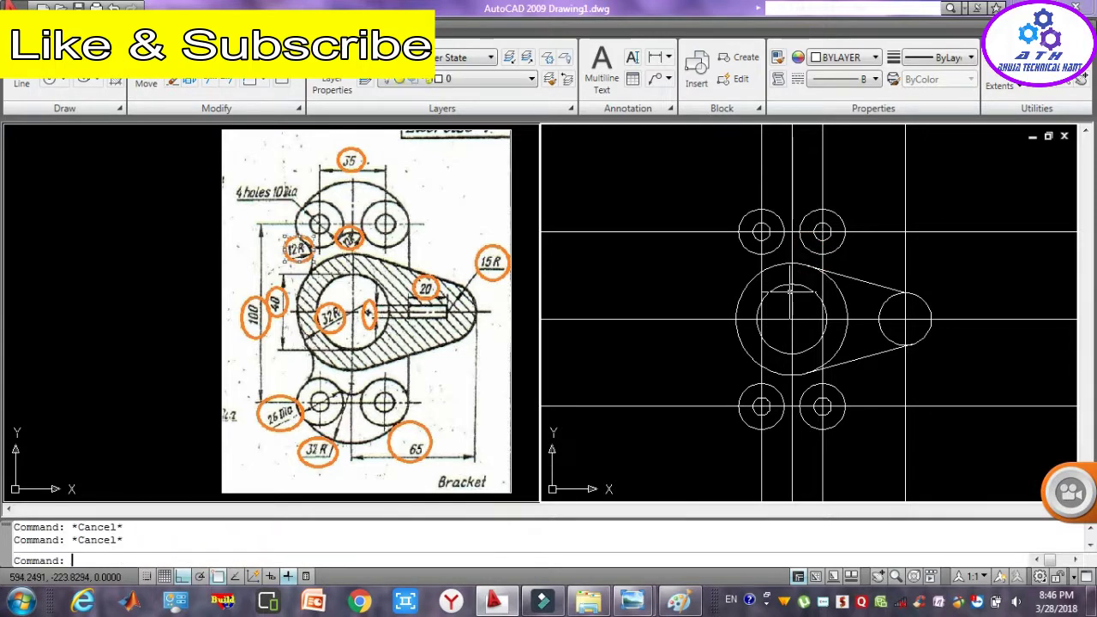
type("c")
- Draw a radius-24 circle tangent to both upper hole rings above the hub
key("Return")
type("ttr")
key("Return")
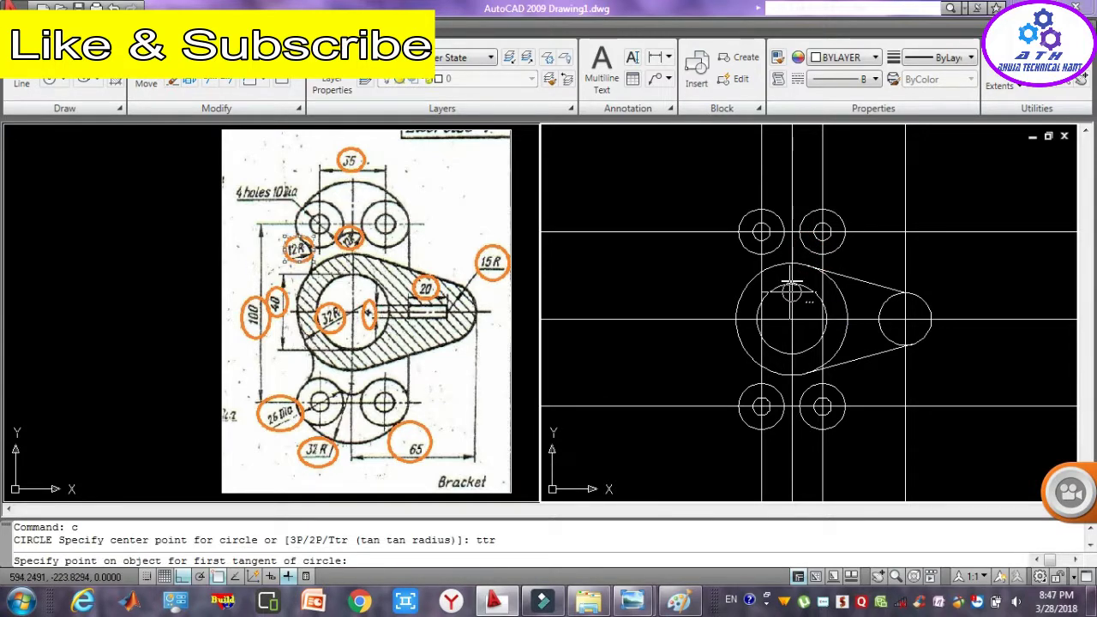
left_click(765, 247)
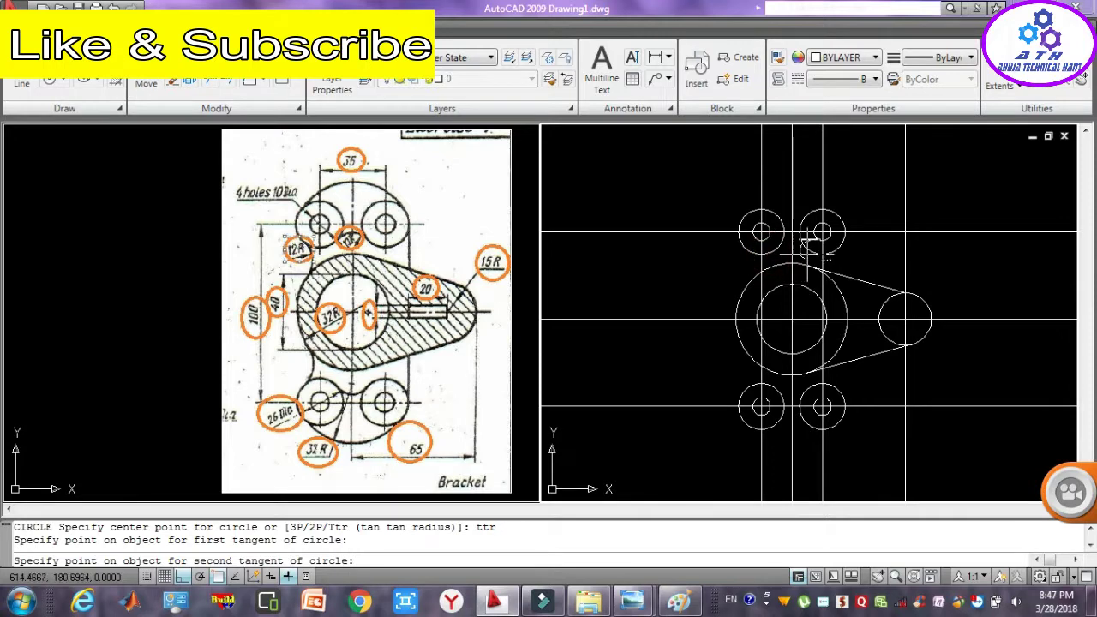
left_click(807, 262)
type("4")
key("Return")
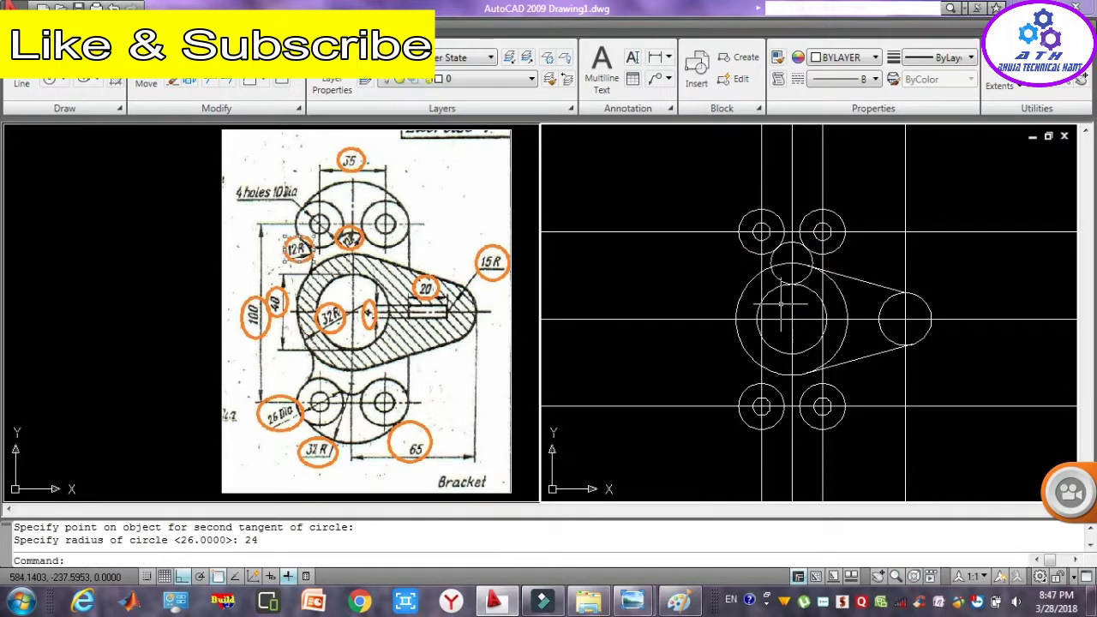
- Trim the radius-24 circle against the two upper outer rings, leaving a blending arc
left_click(772, 209)
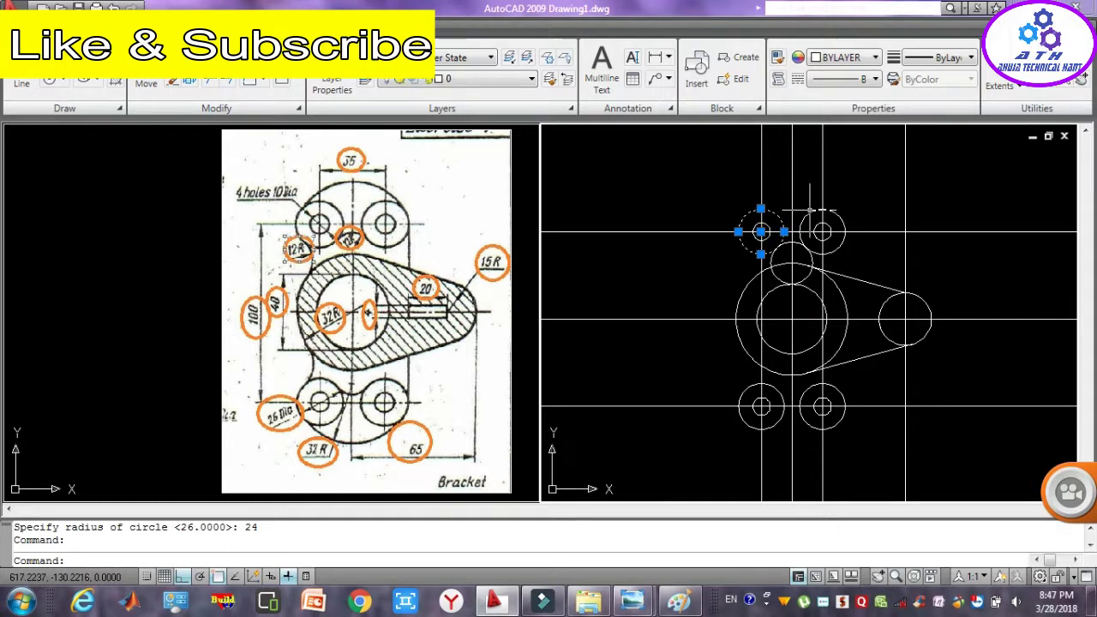
left_click(809, 214)
left_click(808, 214)
type("t")
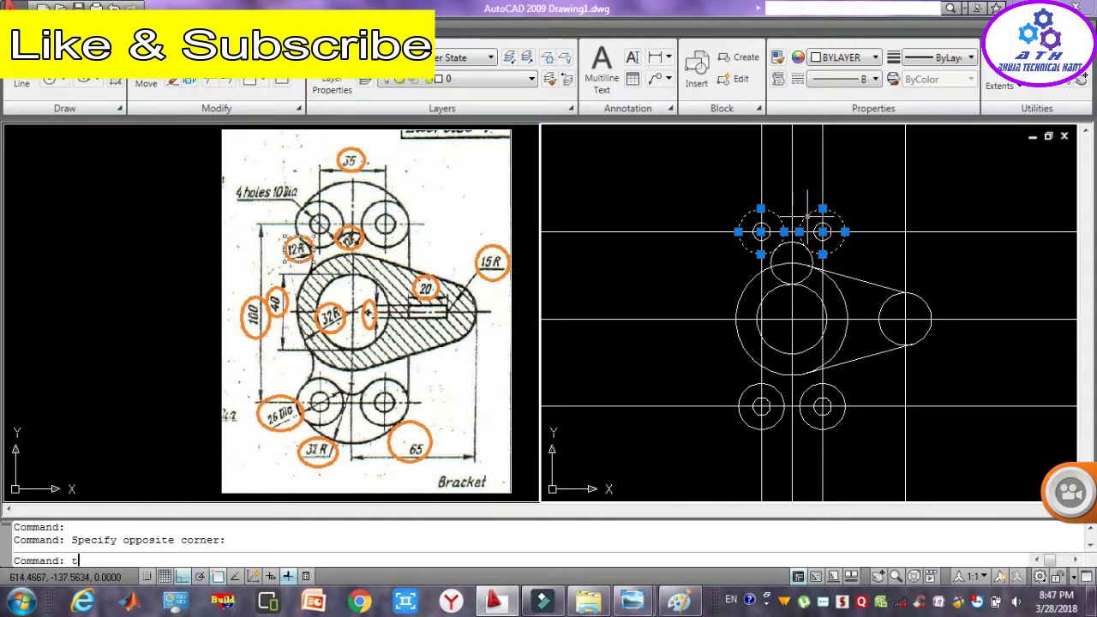
type("r")
key("Return")
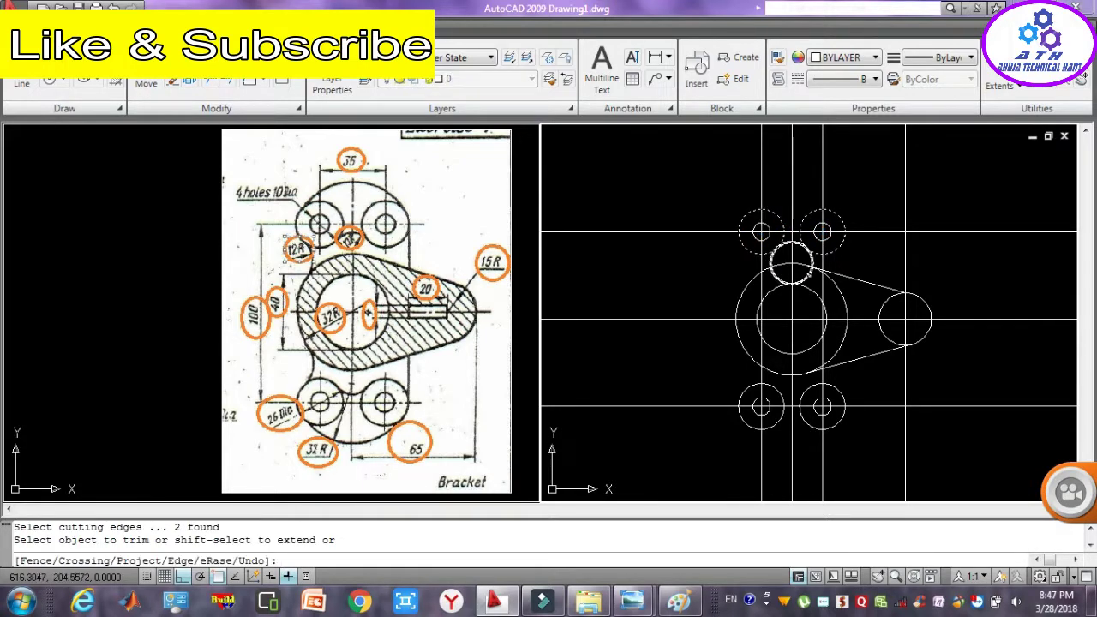
left_click(809, 273)
key("Escape")
key("Escape")
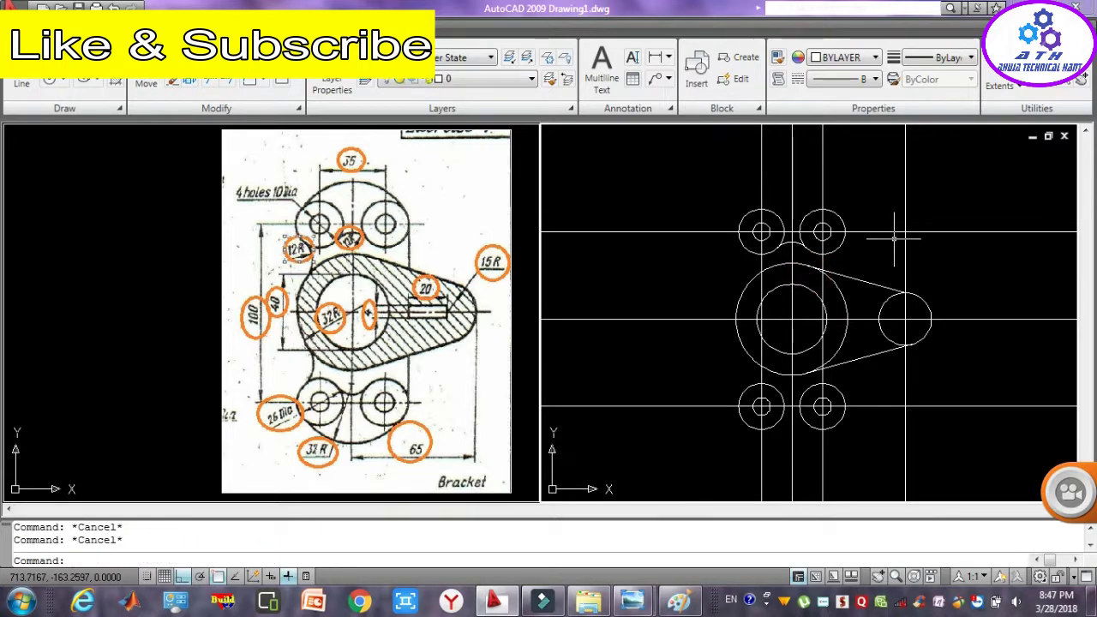
- Draw a radius-24 circle tangent to the top-left boss circle and the hub
type("c")
key("Return")
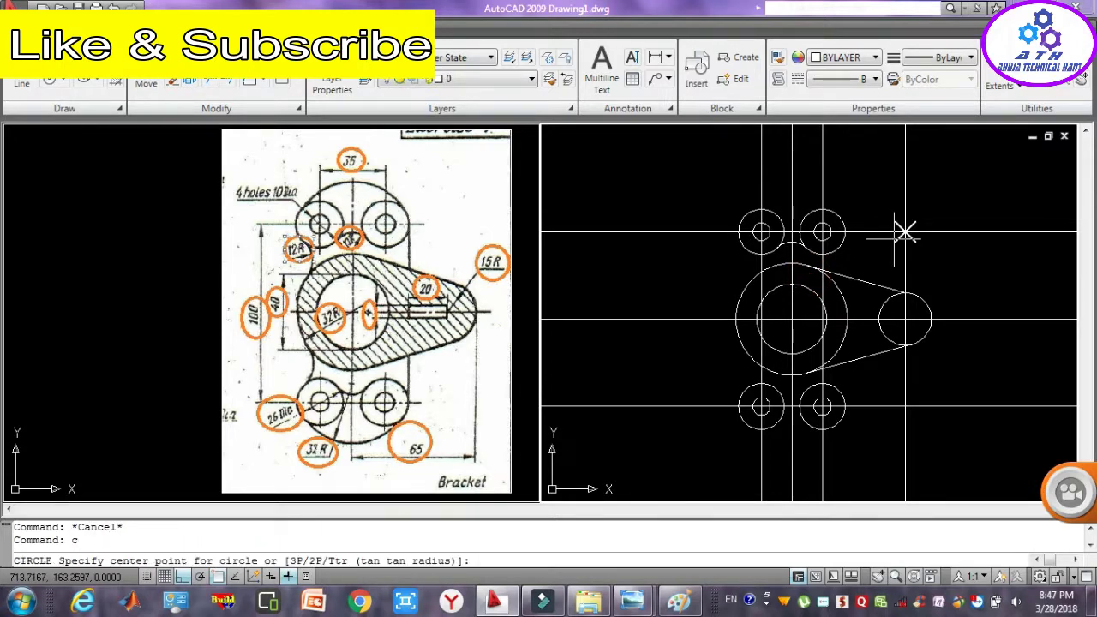
type("ttr")
key("Return")
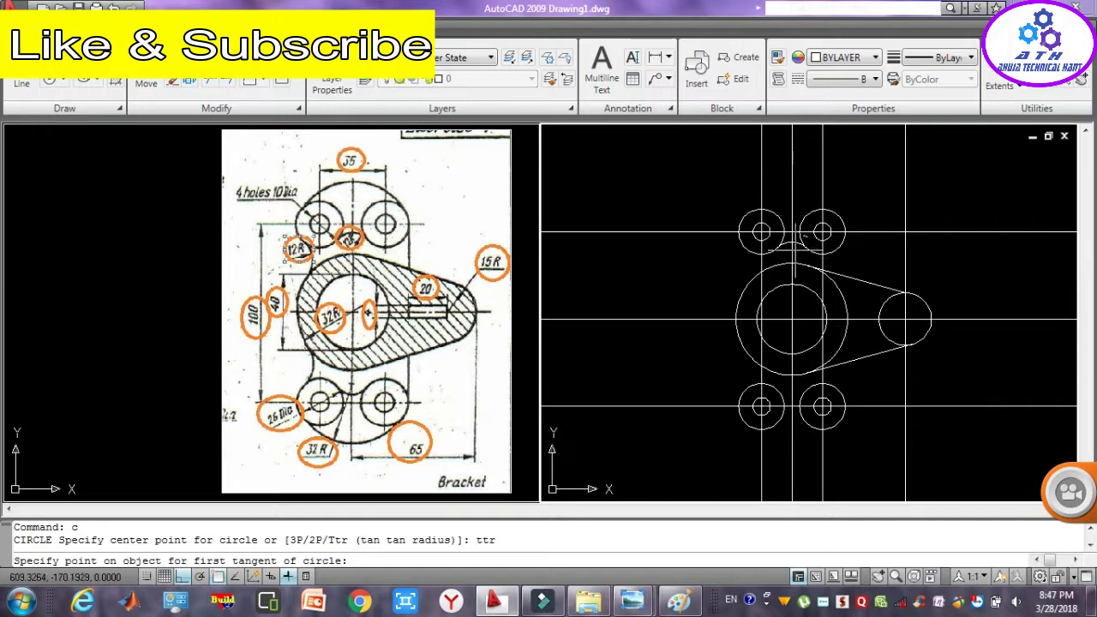
left_click(742, 246)
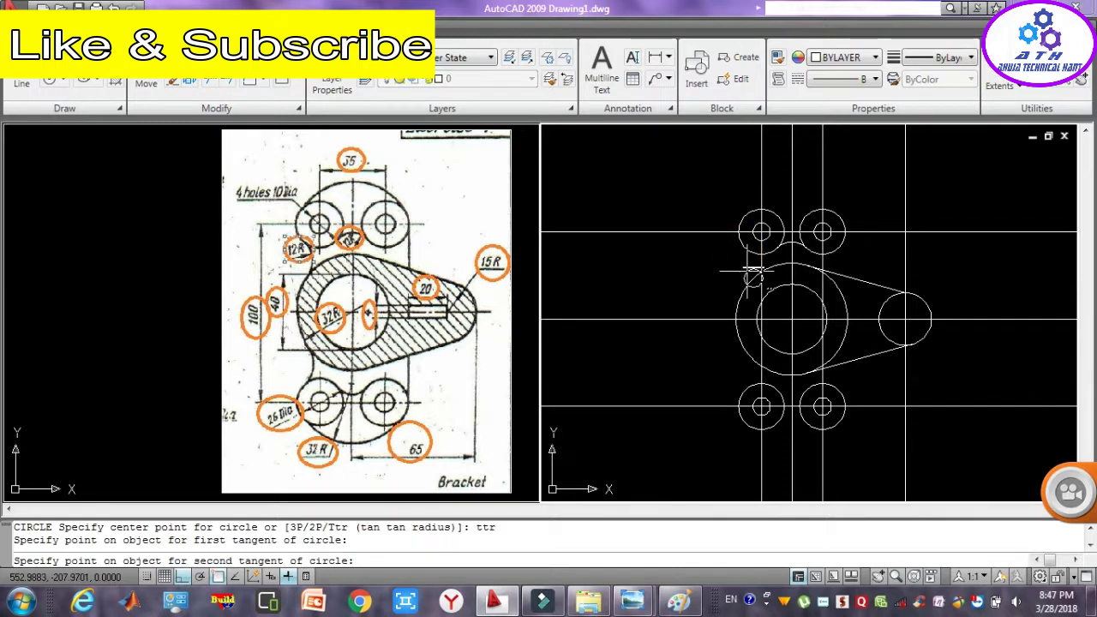
left_click(746, 271)
type("24")
key("Return")
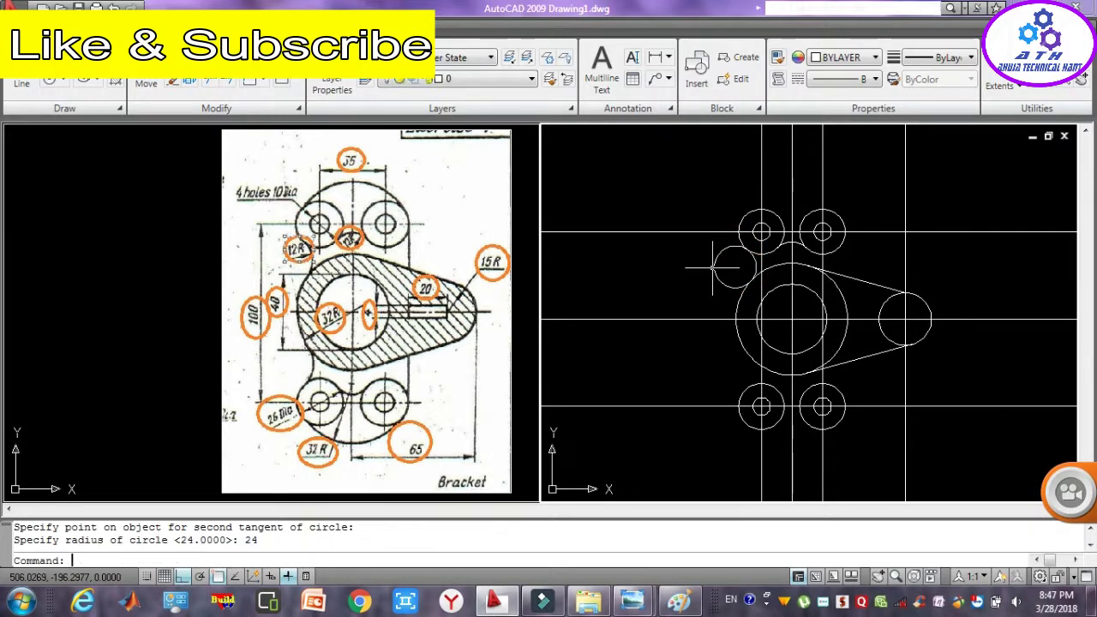
- Trim that circle's outer part against the top-left boss and hub circles
left_click(741, 242)
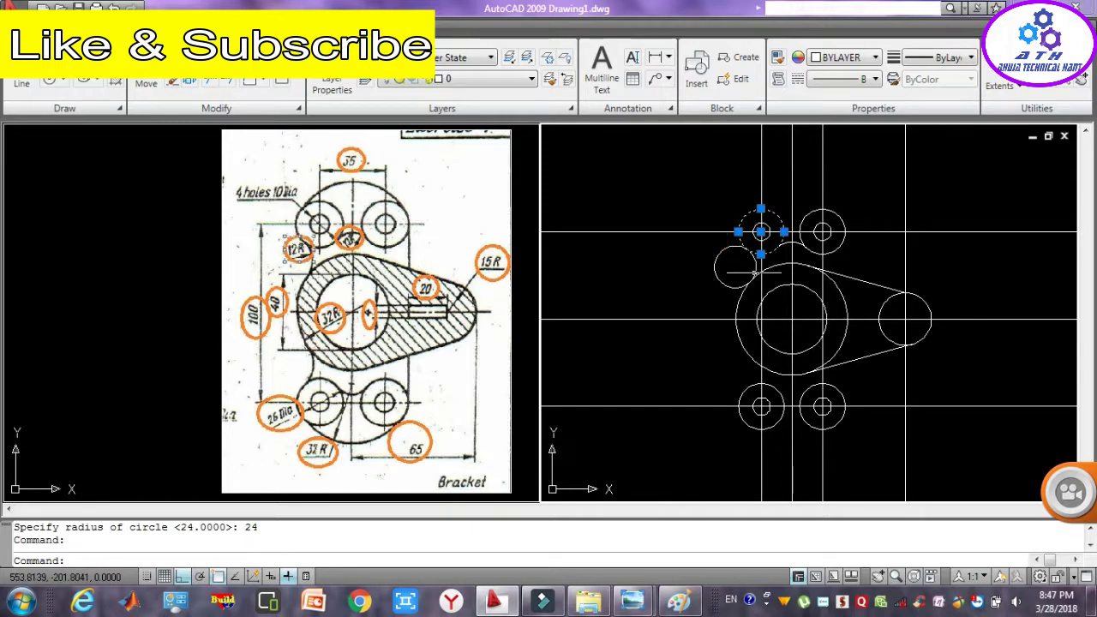
left_click(737, 300)
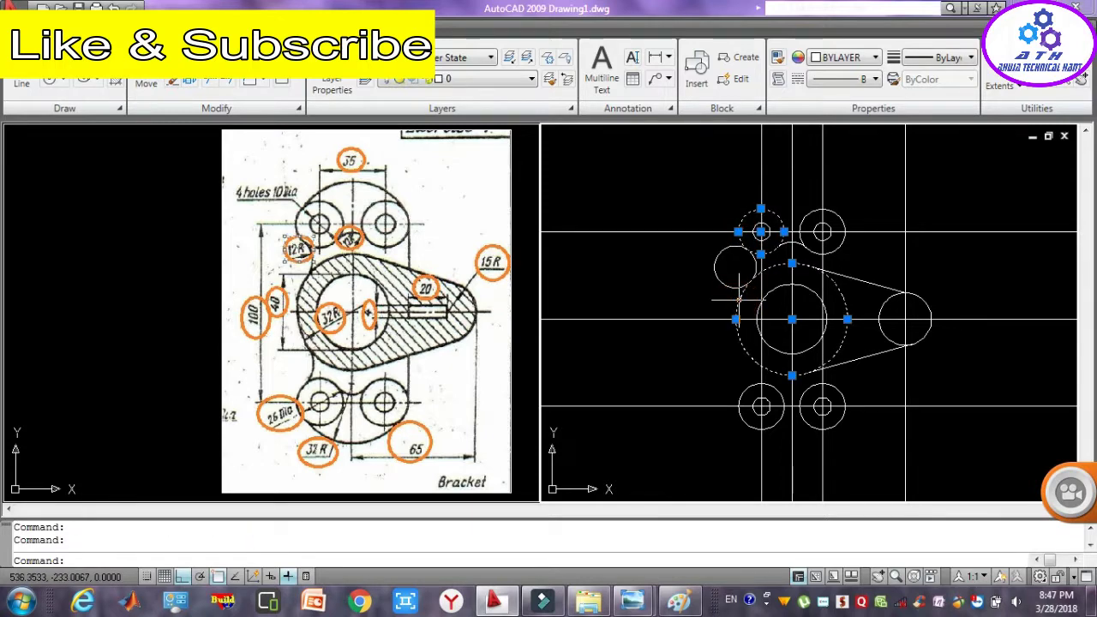
type("tr")
key("Return")
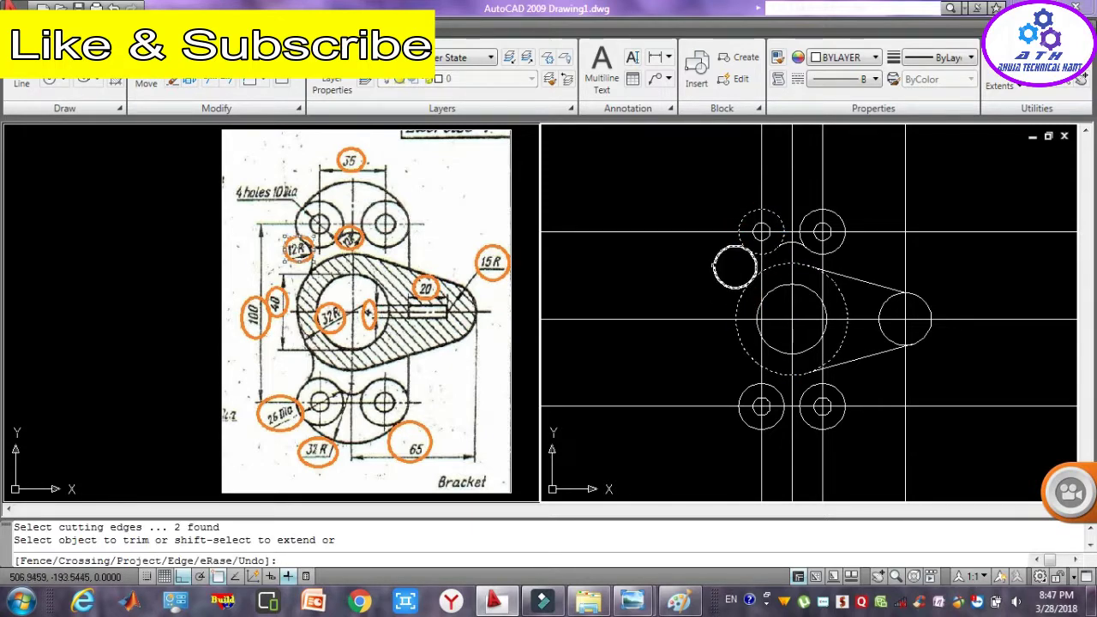
left_click(718, 263)
key("Escape")
key("Escape")
key("Escape")
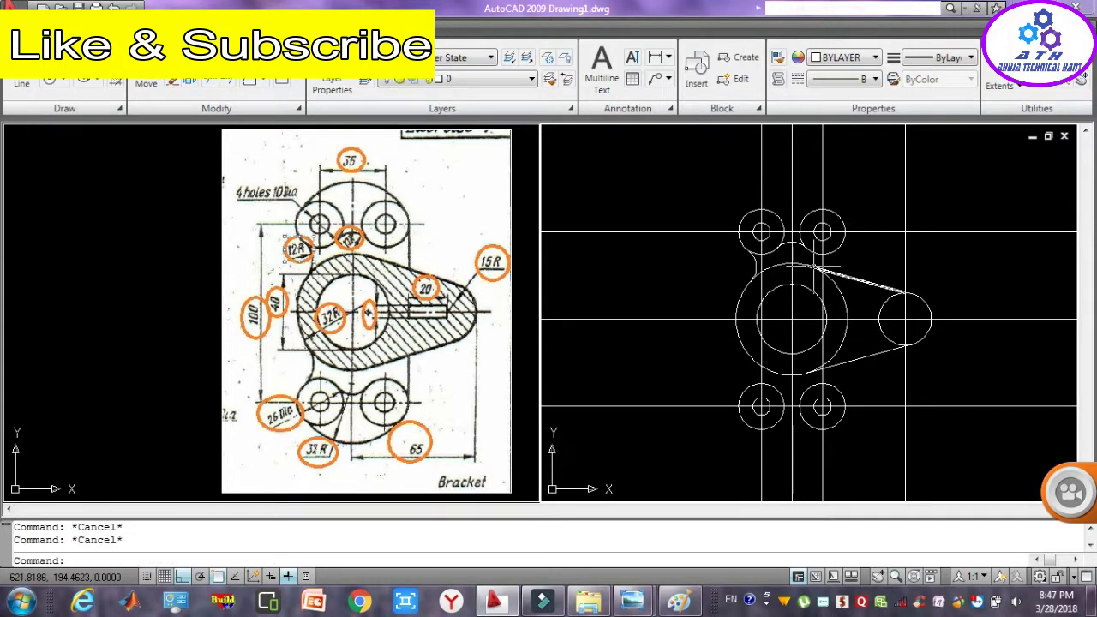
type("c")
- Draw a radius-24 tangent circle between a lower boss circle and the hub
key("Return")
type("ttr")
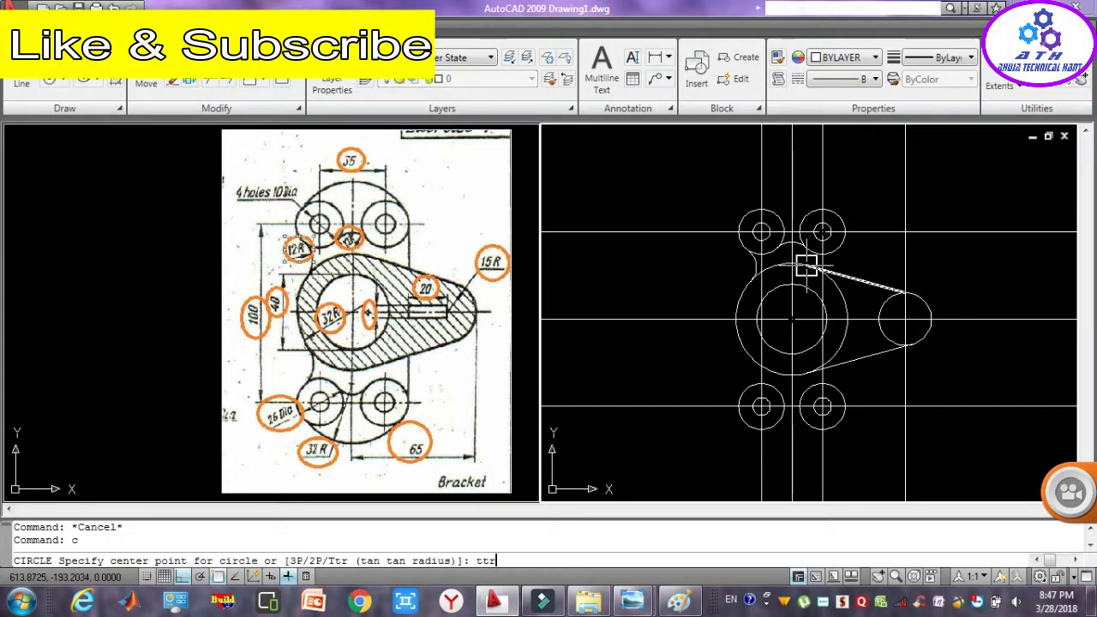
key("Return")
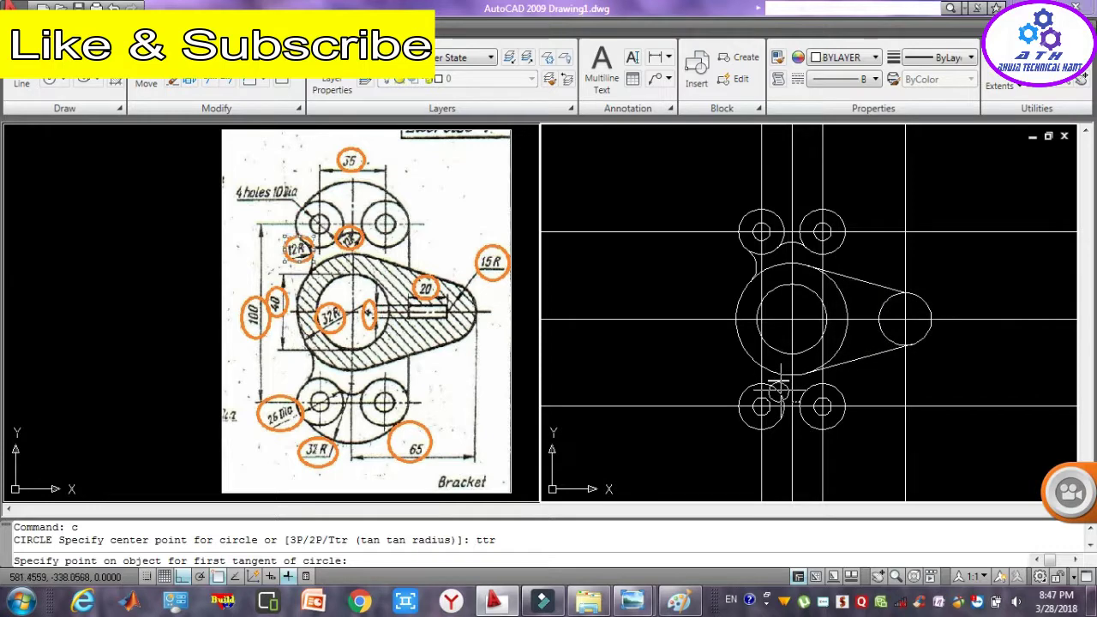
left_click(778, 389)
left_click(805, 389)
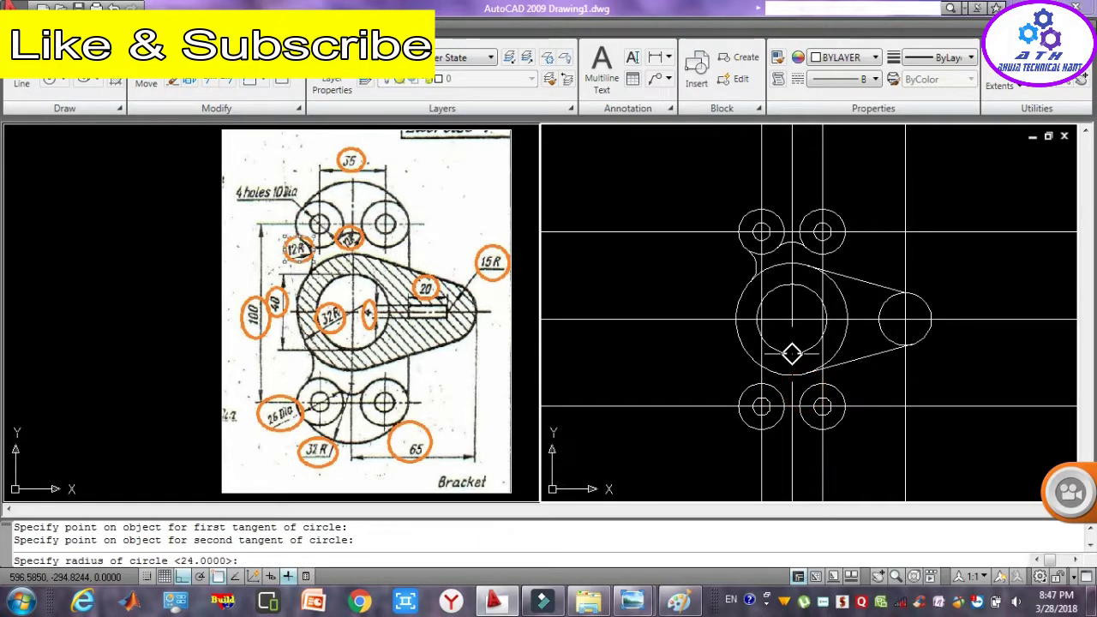
type("24")
key("Return")
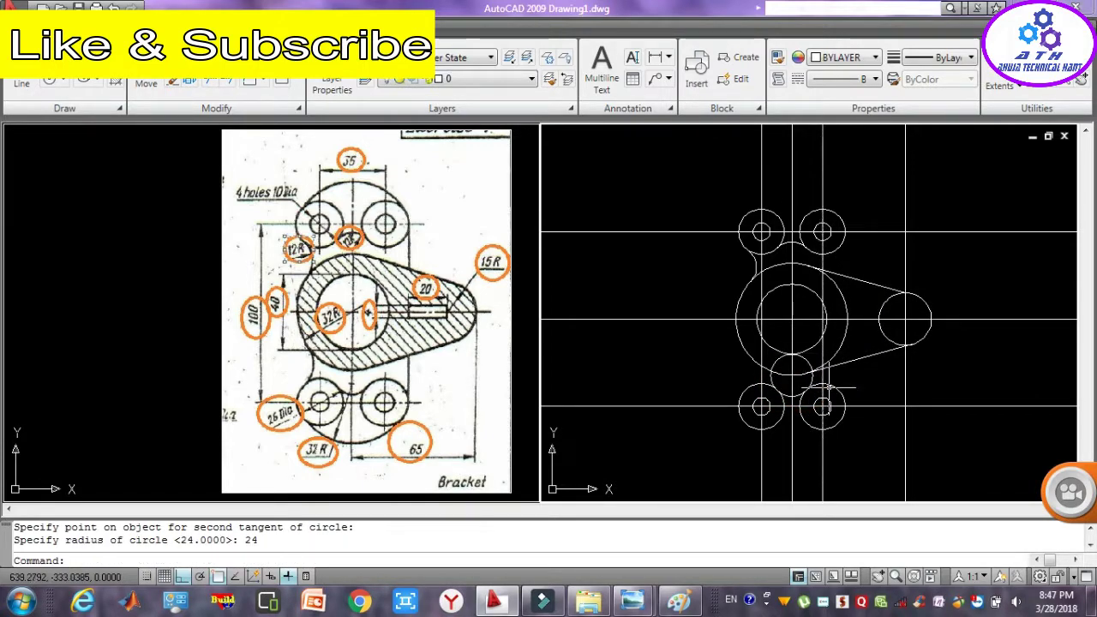
- Trim the circle below the hub against the two lower boss rings
left_click(827, 387)
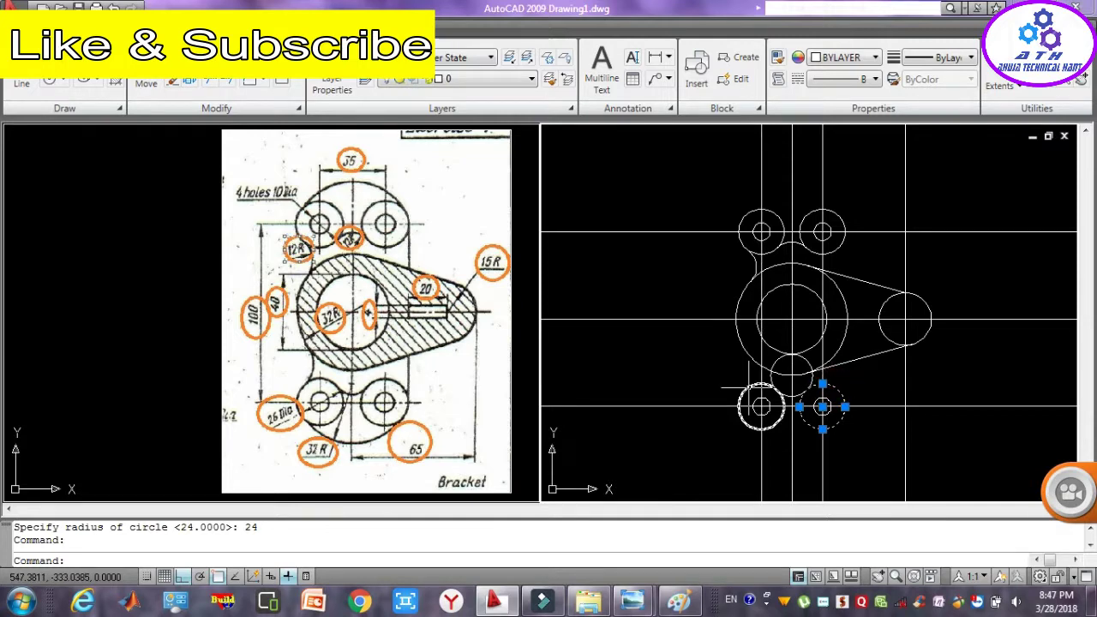
left_click(748, 387)
key("Return")
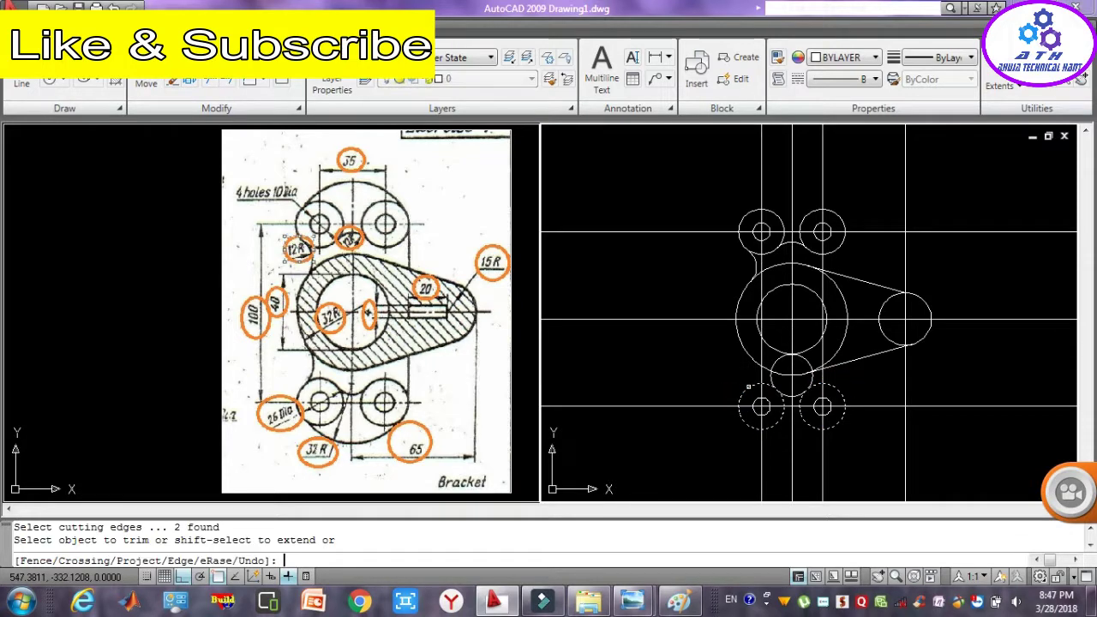
left_click(808, 363)
key("Escape")
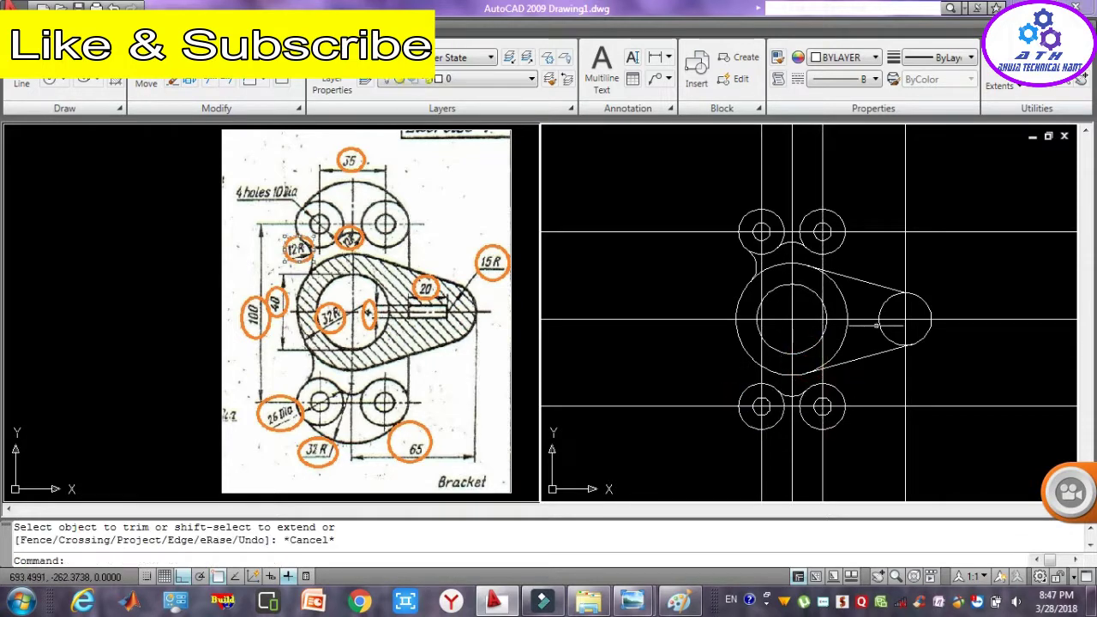
key("Escape")
- Draw a radius-24 circle tangent to the lower-left boss circle and the hub
key("Return")
type("ttr")
key("Return")
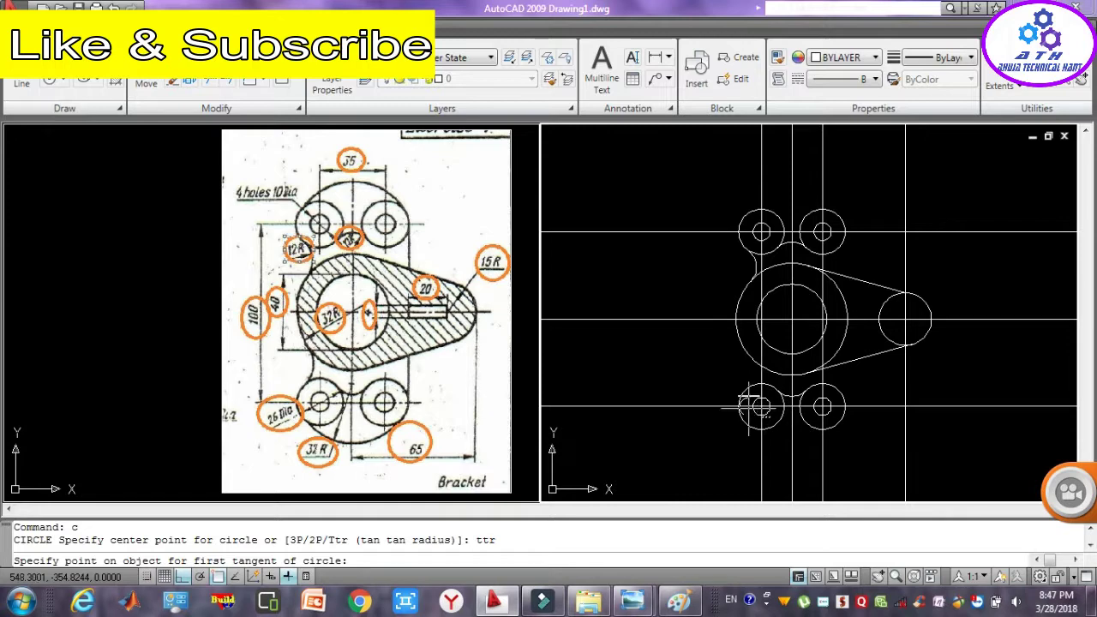
left_click(738, 402)
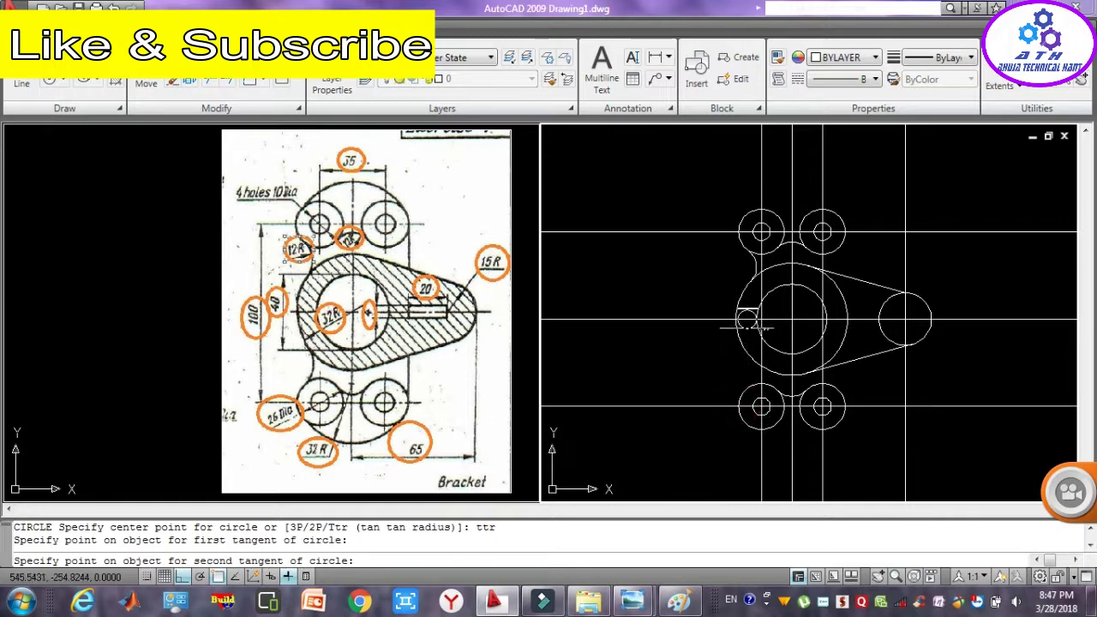
left_click(740, 343)
type("2")
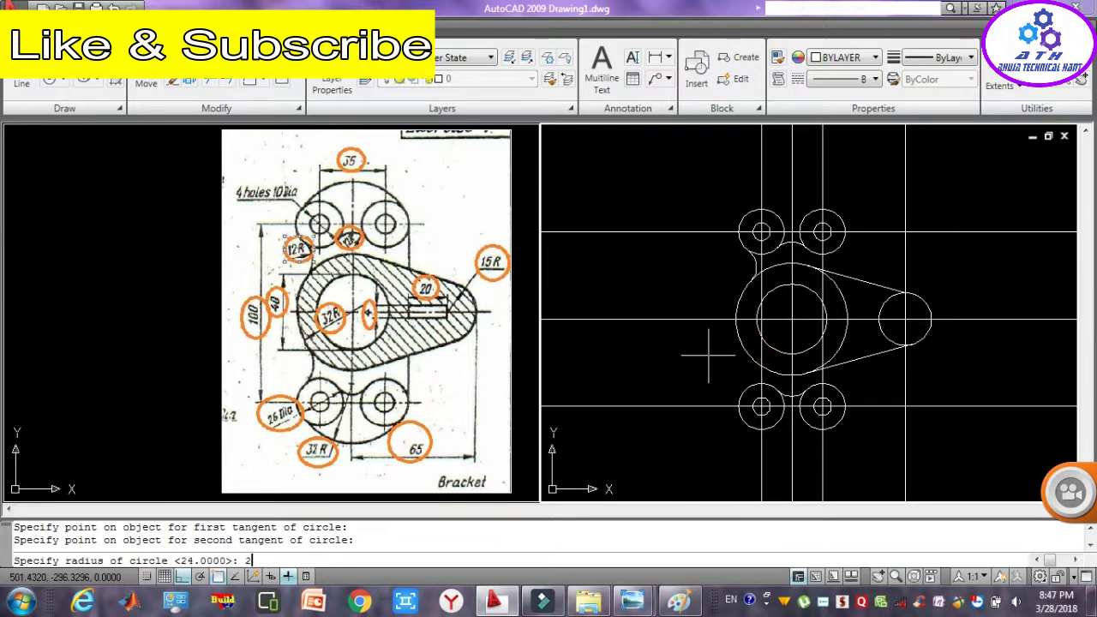
type("4")
key("Return")
- Trim the new lower-left circle's outer part against the hub and lower-left boss
left_click(743, 349)
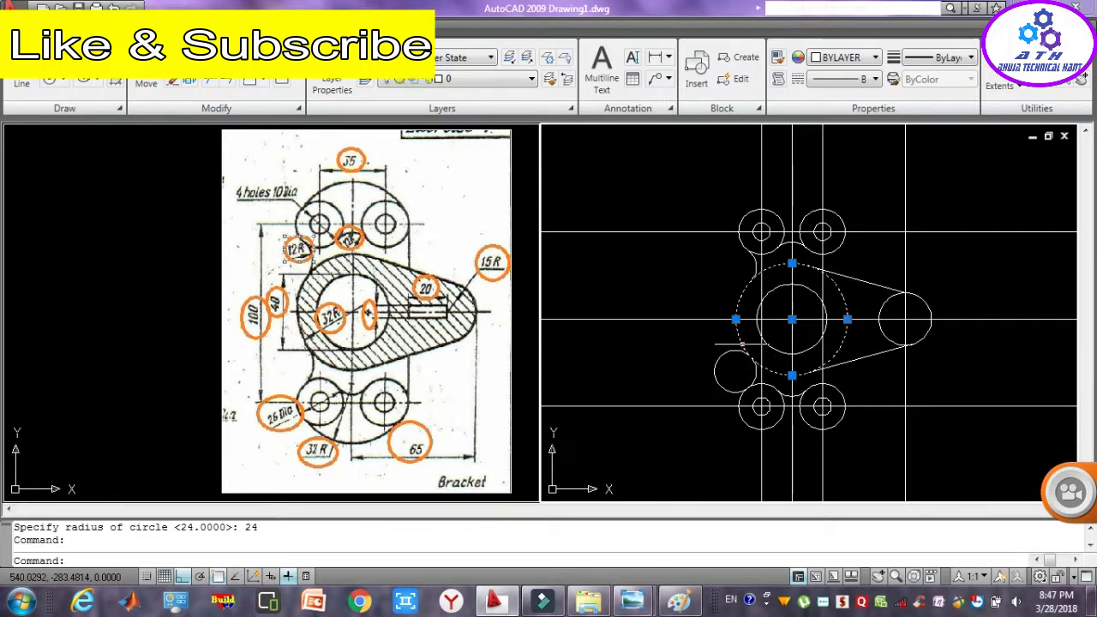
left_click(742, 412)
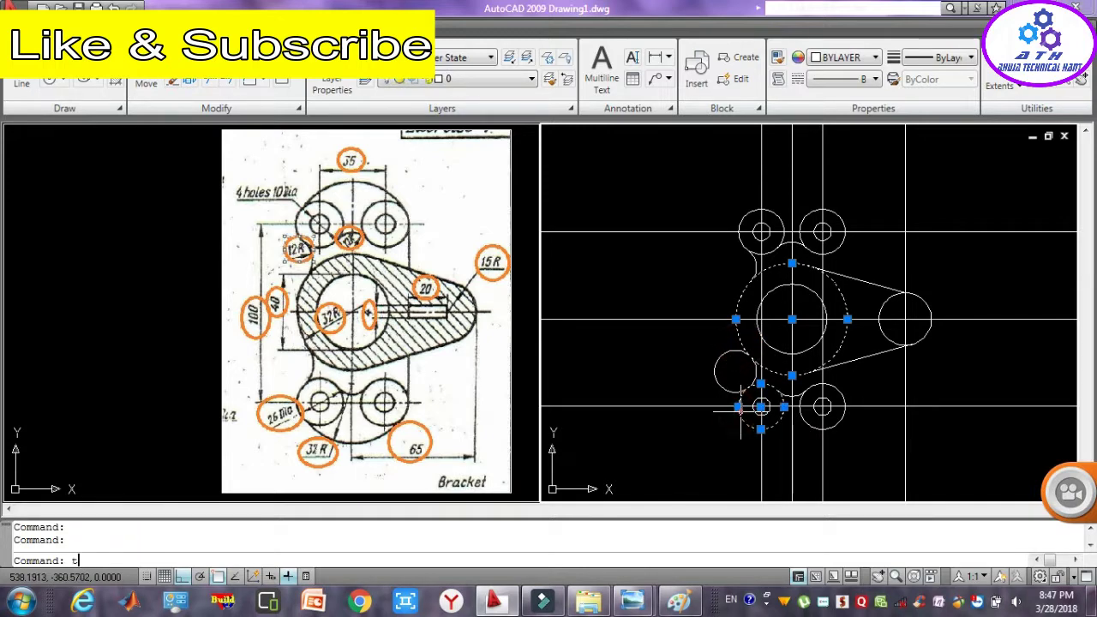
type("tr")
key("Return")
left_click(715, 377)
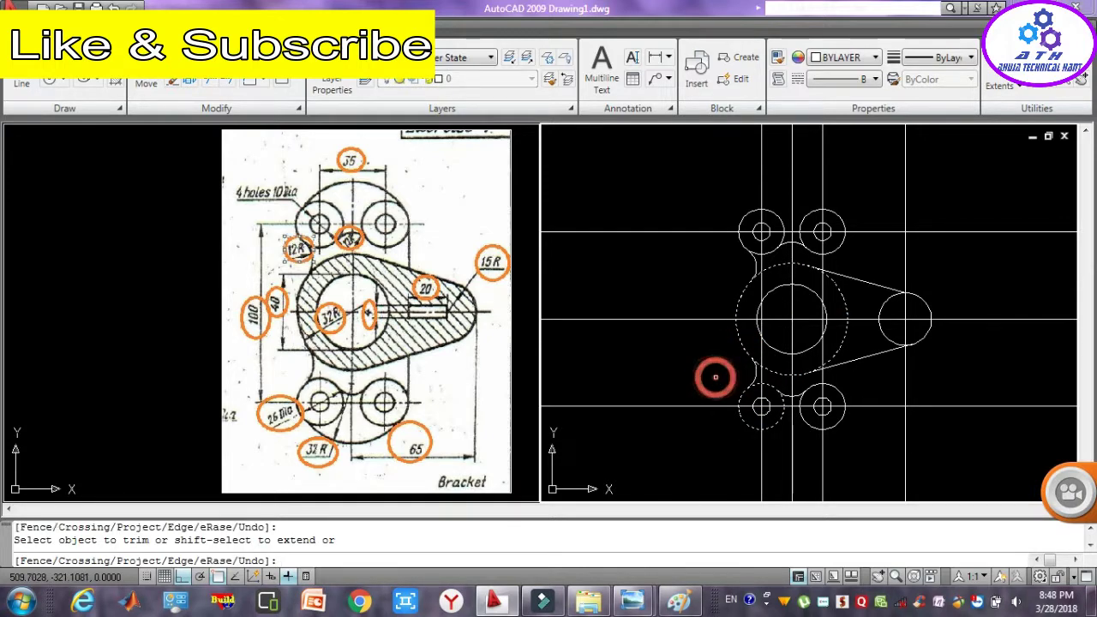
key("Escape")
key("Escape")
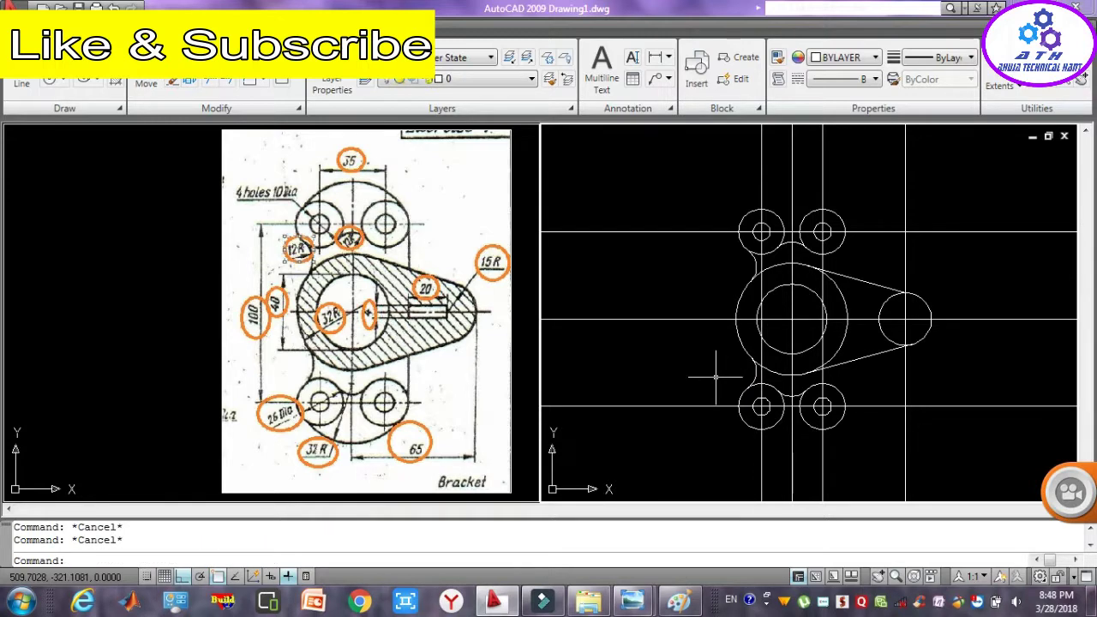
type("l")
key("Return")
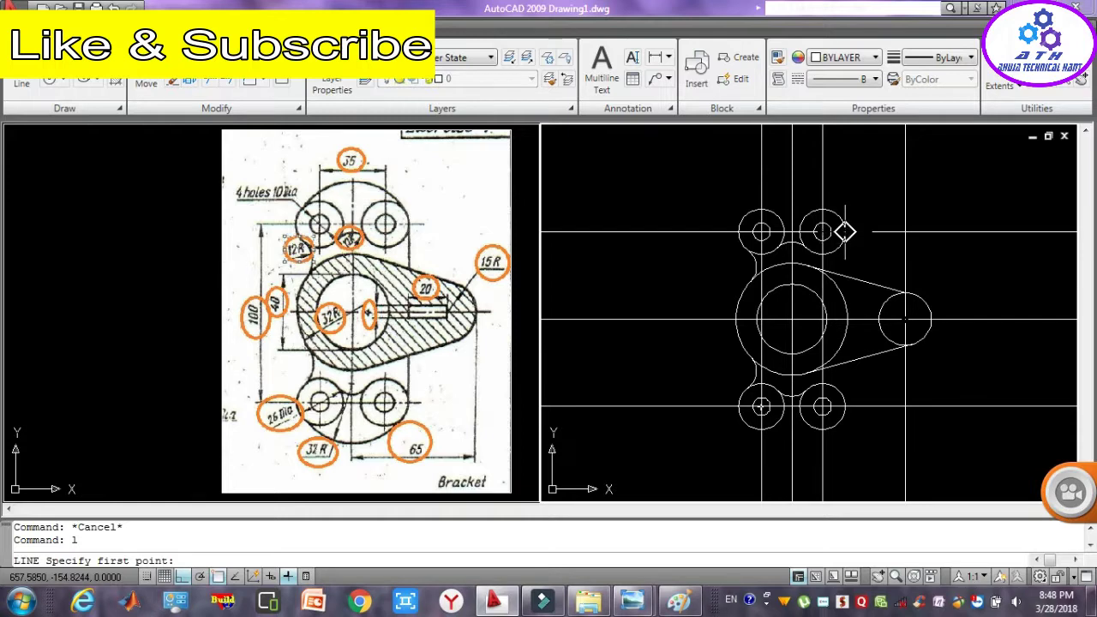
- Draw a vertical line down from the upper-right boss's edge and trim it at the upper tangent line
left_click(844, 230)
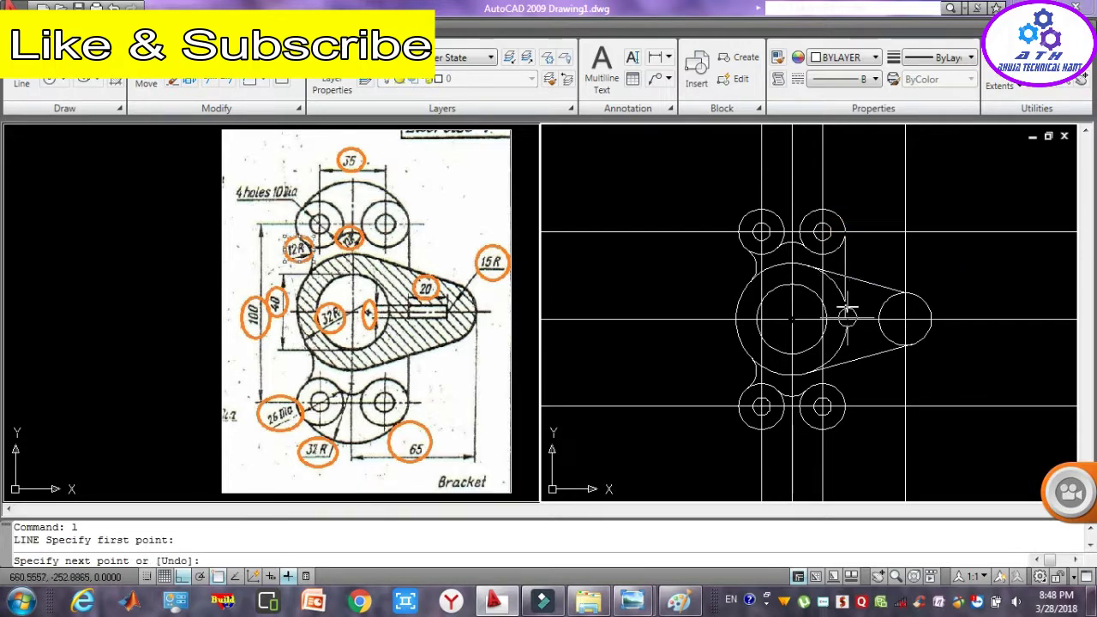
left_click(862, 377)
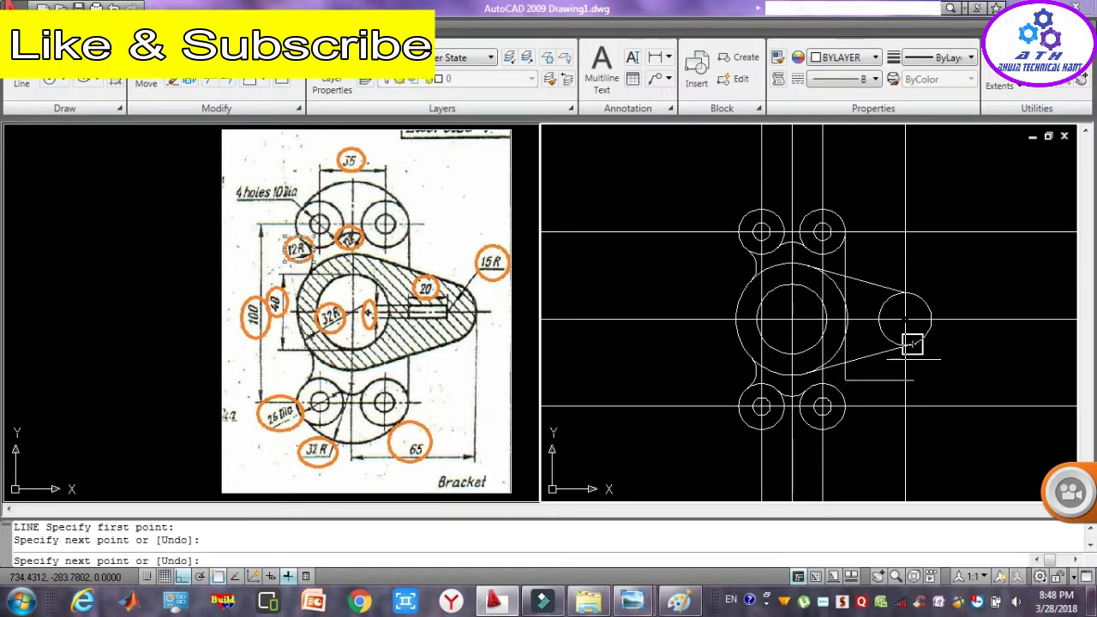
key("Escape")
left_click(868, 300)
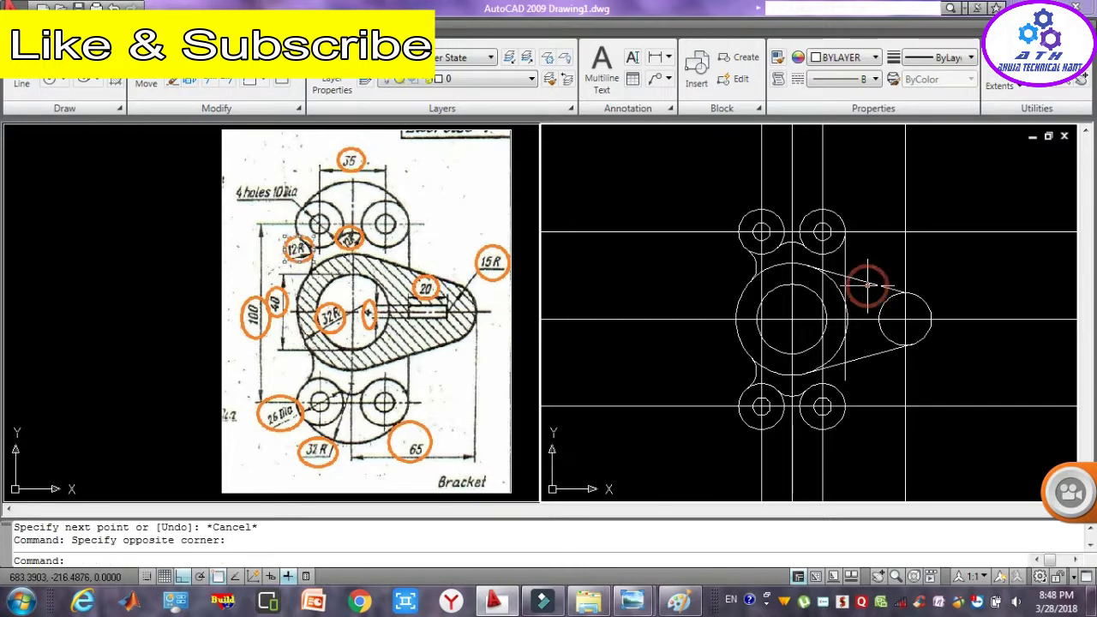
left_click(867, 281)
type("tr")
key("Return")
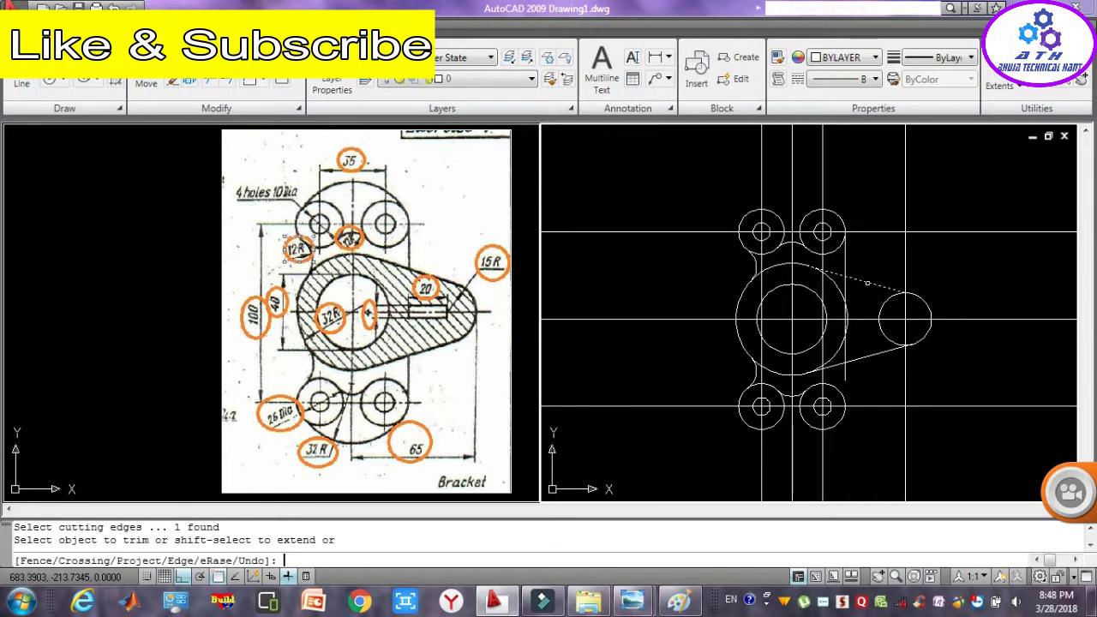
left_click(846, 343)
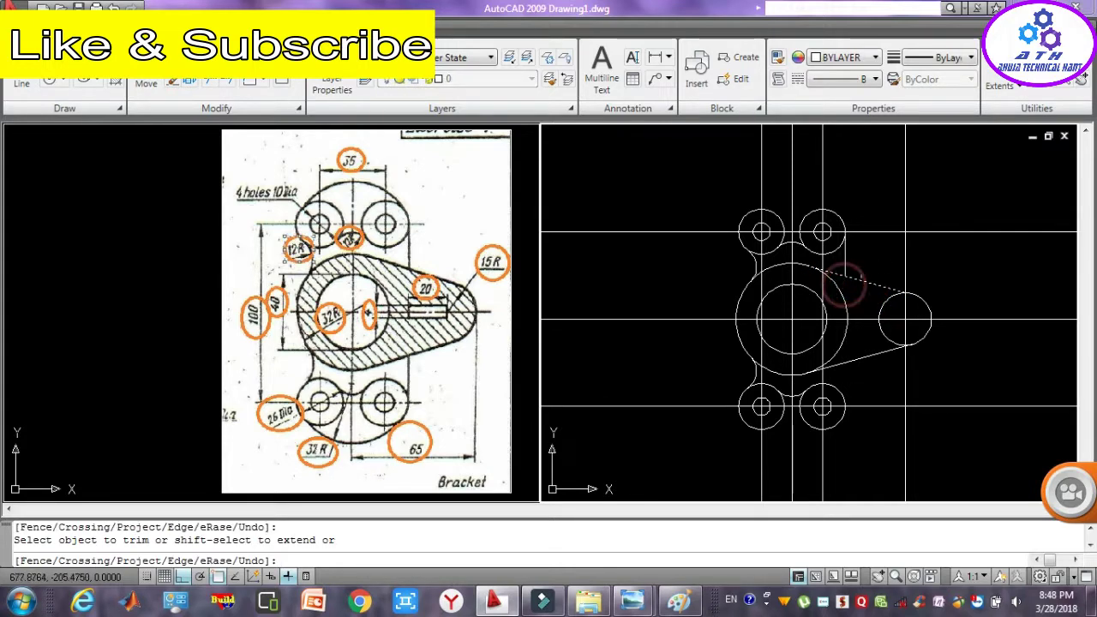
key("Escape")
key("Escape")
- Draw another vertical line segment starting on the circle
type("l")
key("Return")
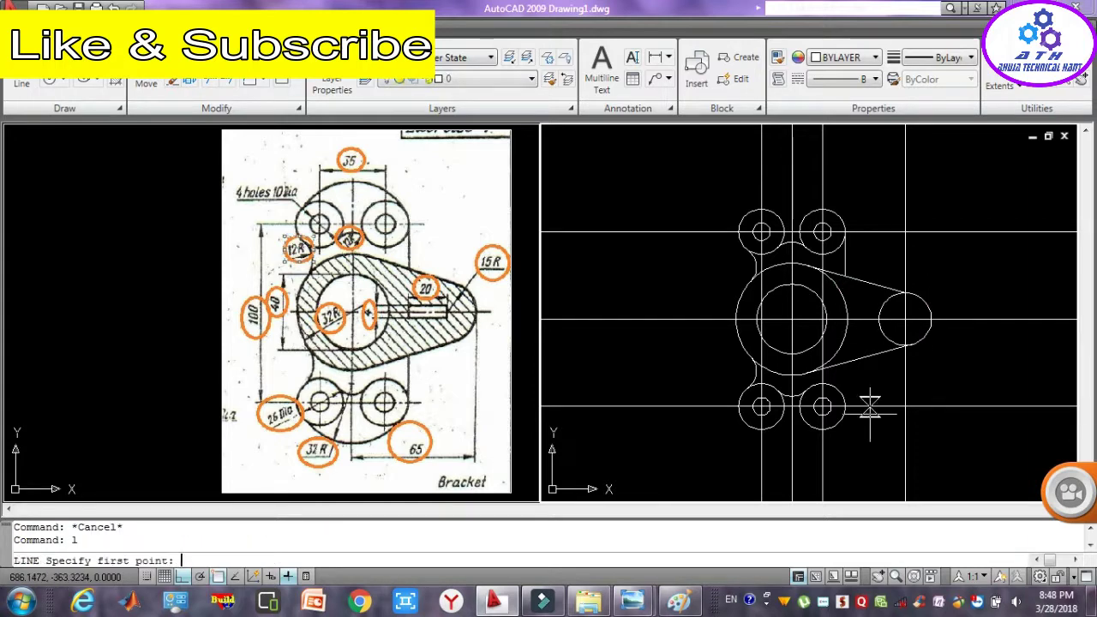
left_click(845, 407)
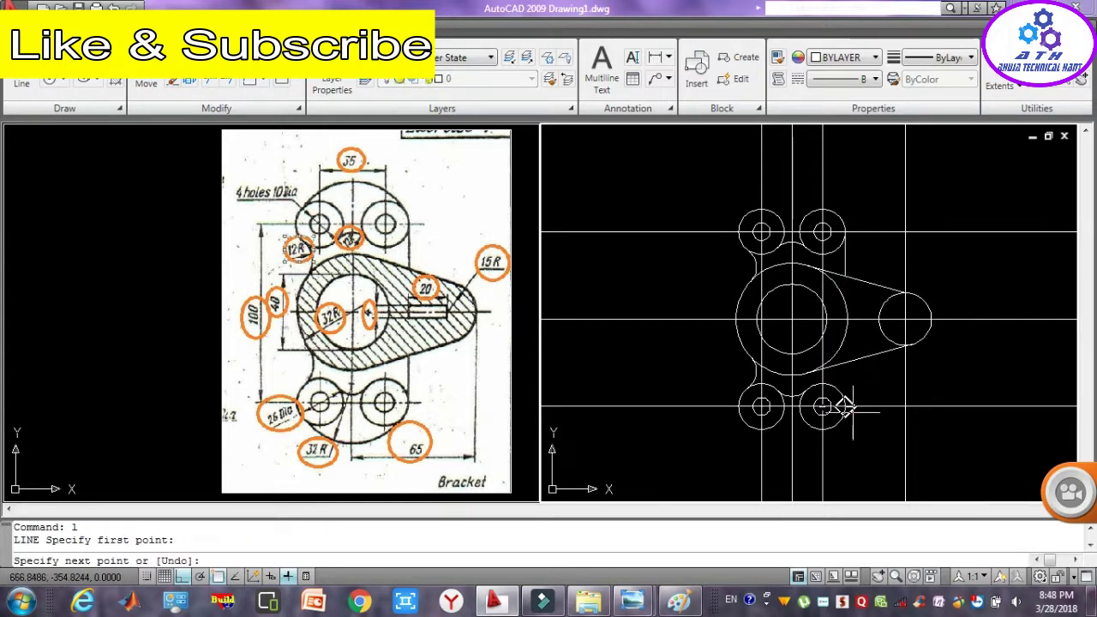
left_click(845, 185)
key("Escape")
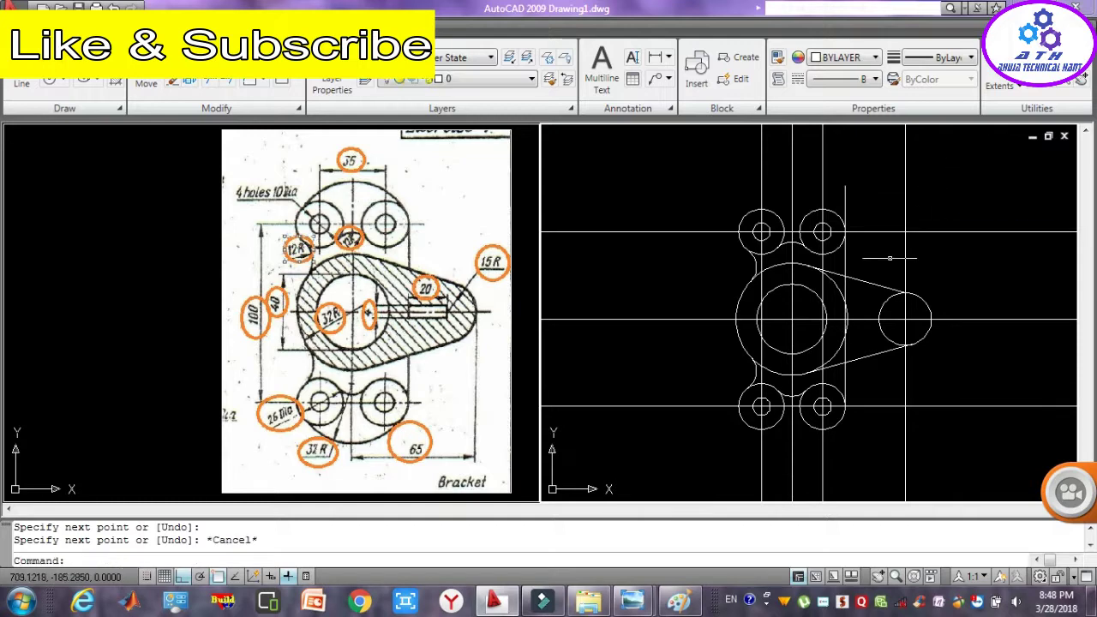
- Using both tangent lines as cutting edges, trim away the right circle's inner arc
left_click(853, 361)
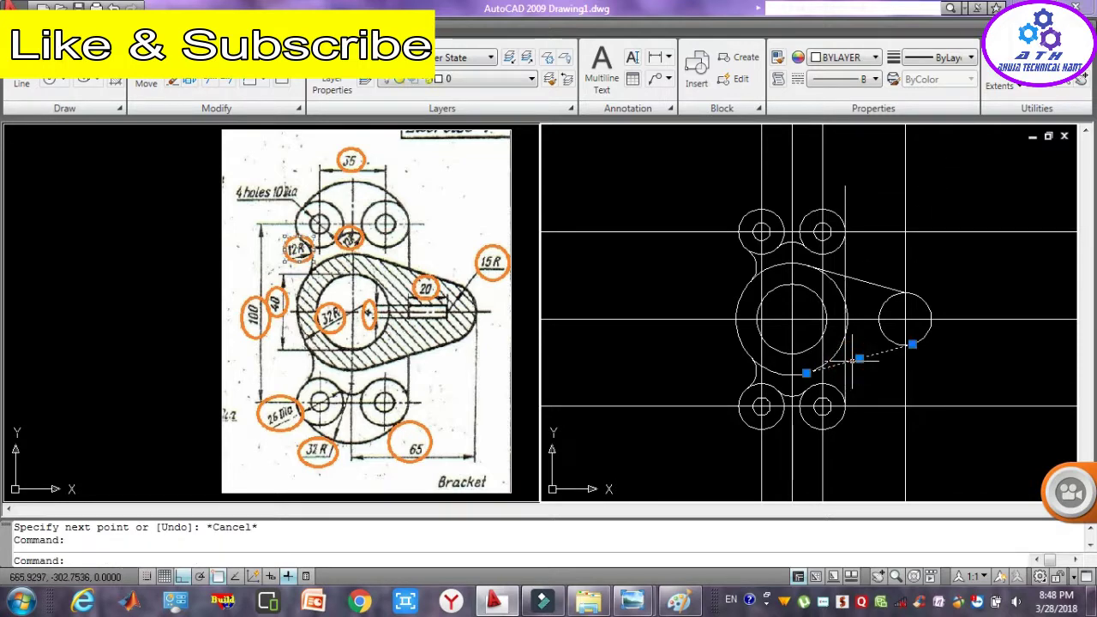
type("tr")
key("Return")
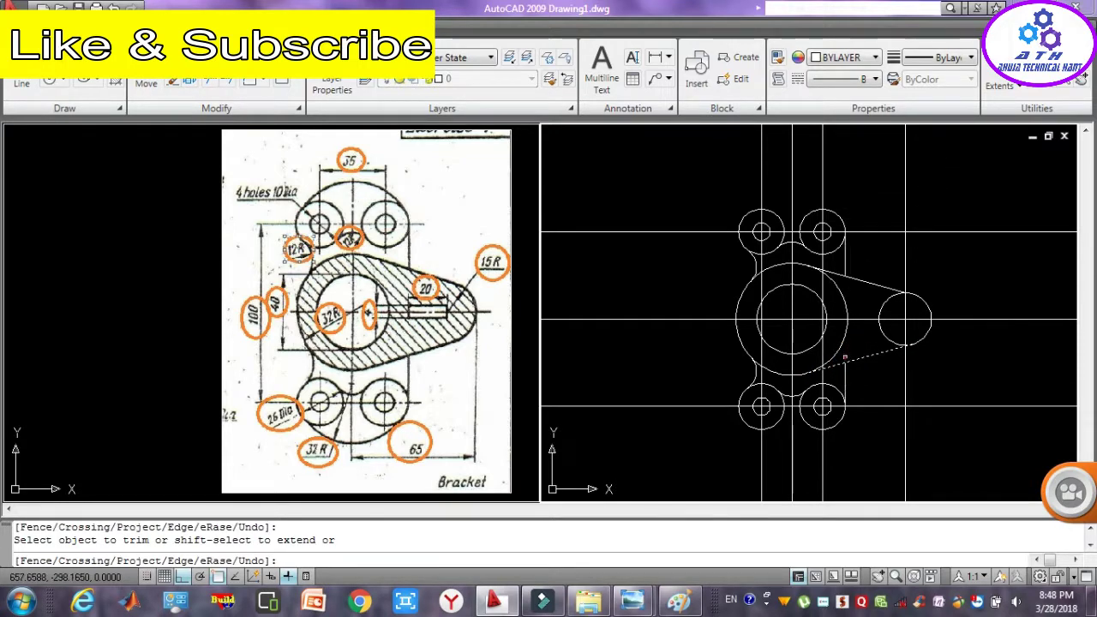
key("Escape")
key("Escape")
key("Escape")
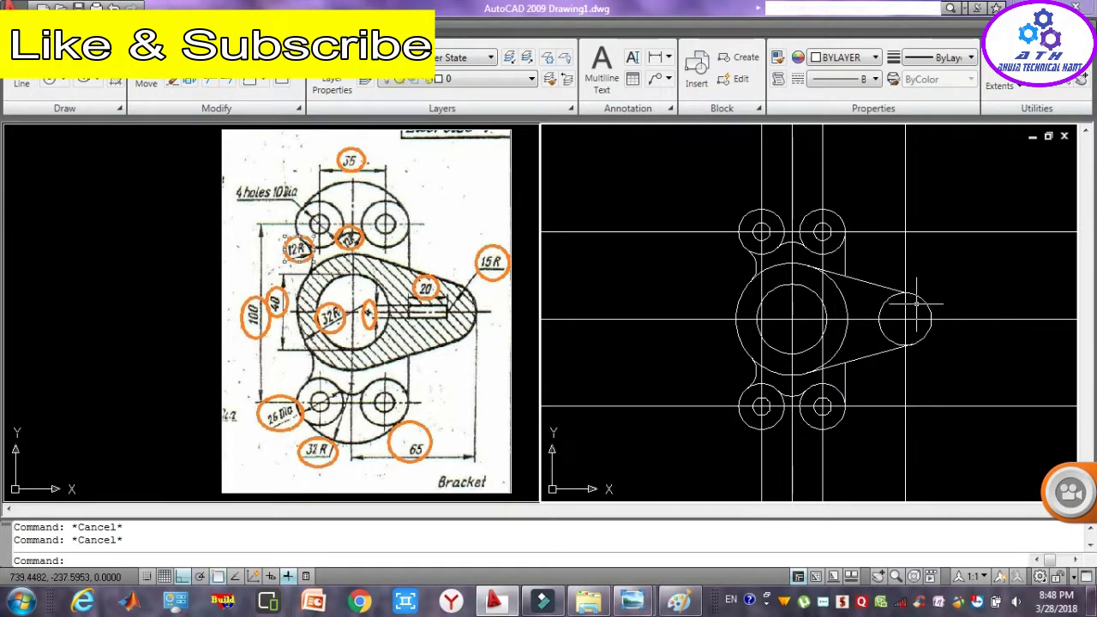
left_click(889, 289)
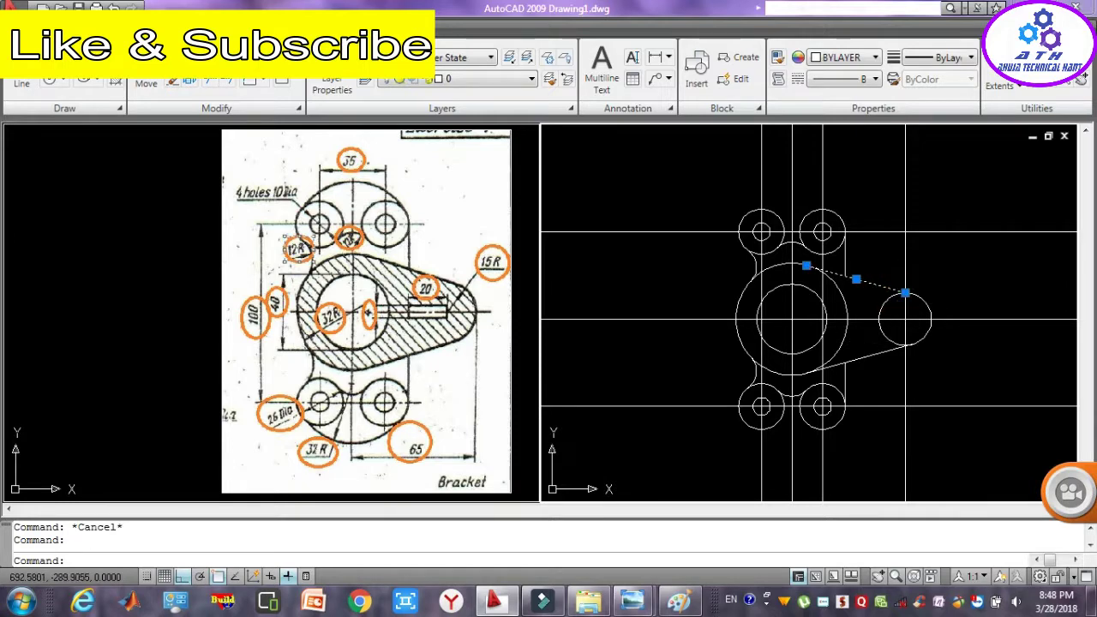
left_click(876, 355)
type("tr")
key("Return")
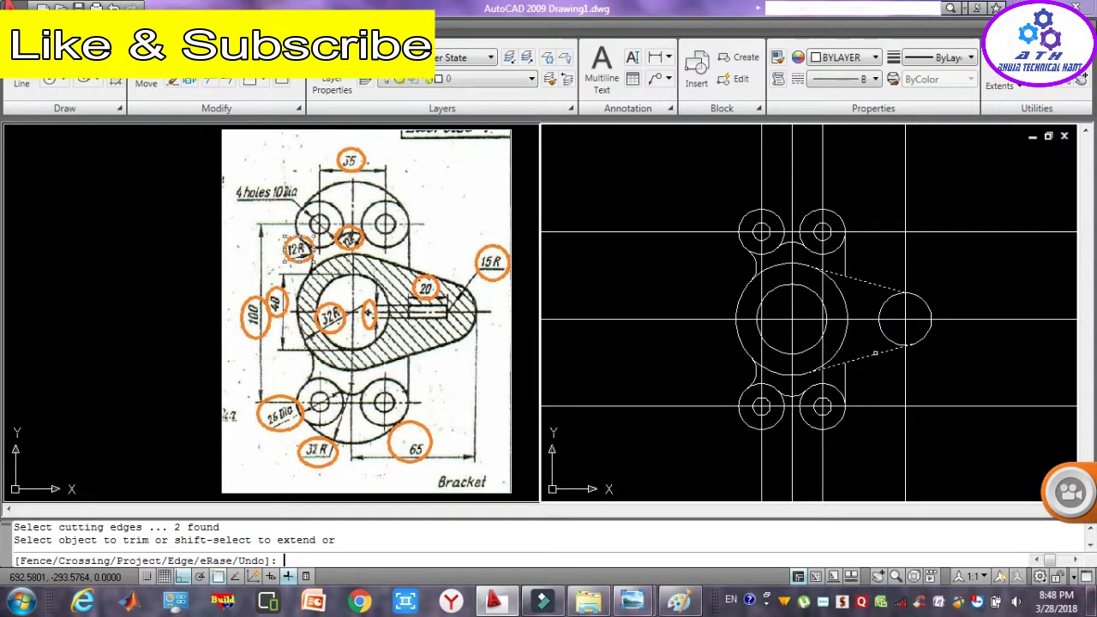
left_click(886, 327)
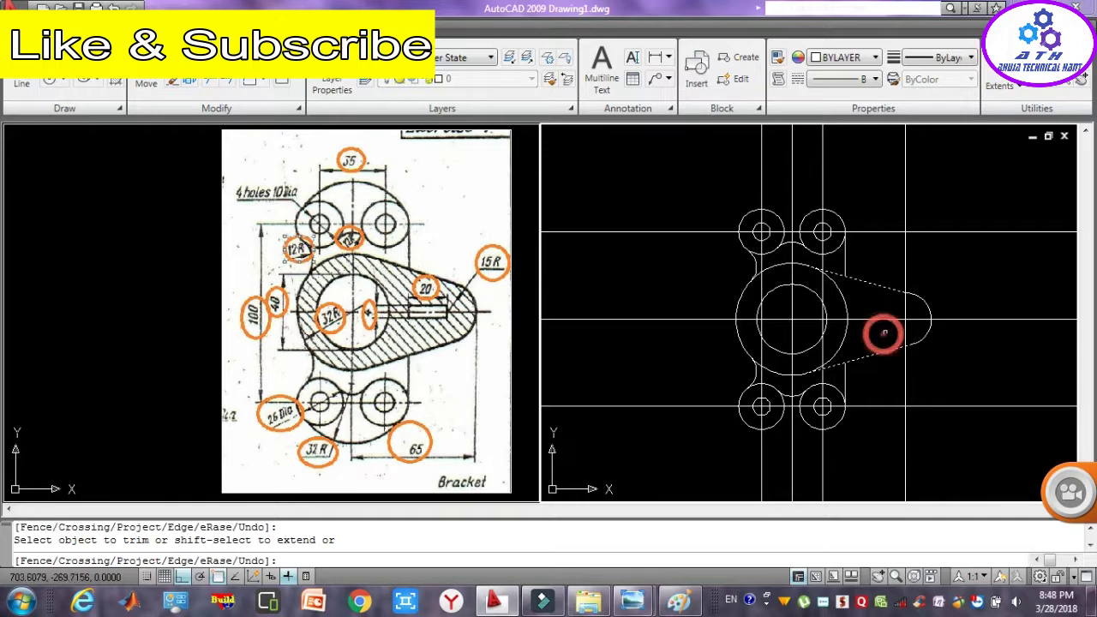
key("Escape")
key("Escape")
key("Escape")
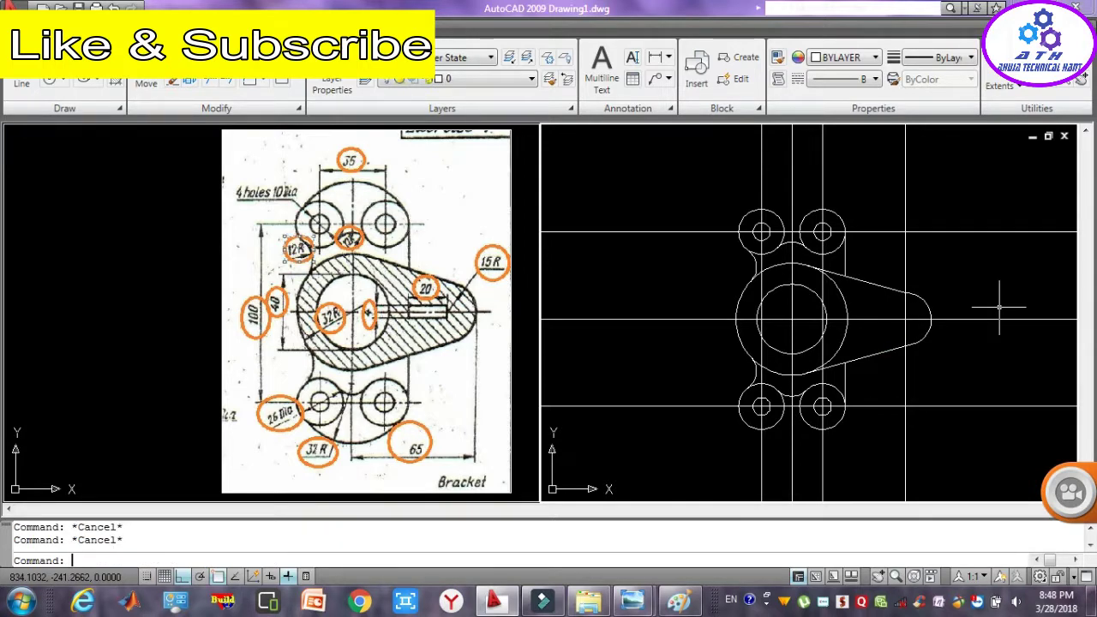
type("l")
- Draw a 40-unit horizontal line beside the bracket arm
key("Return")
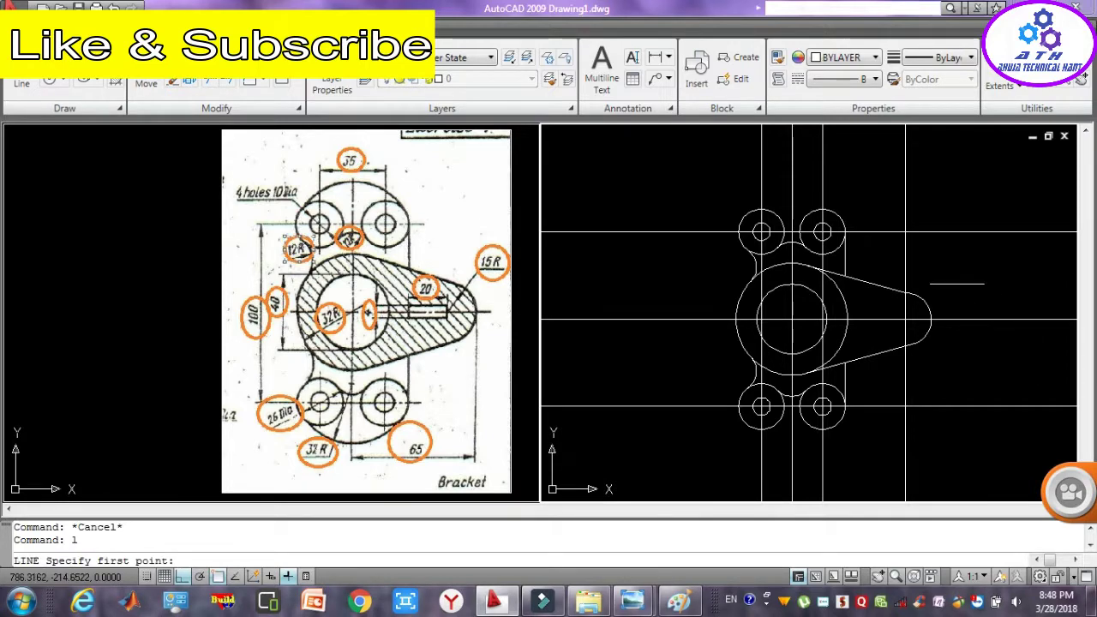
left_click(952, 281)
type("40")
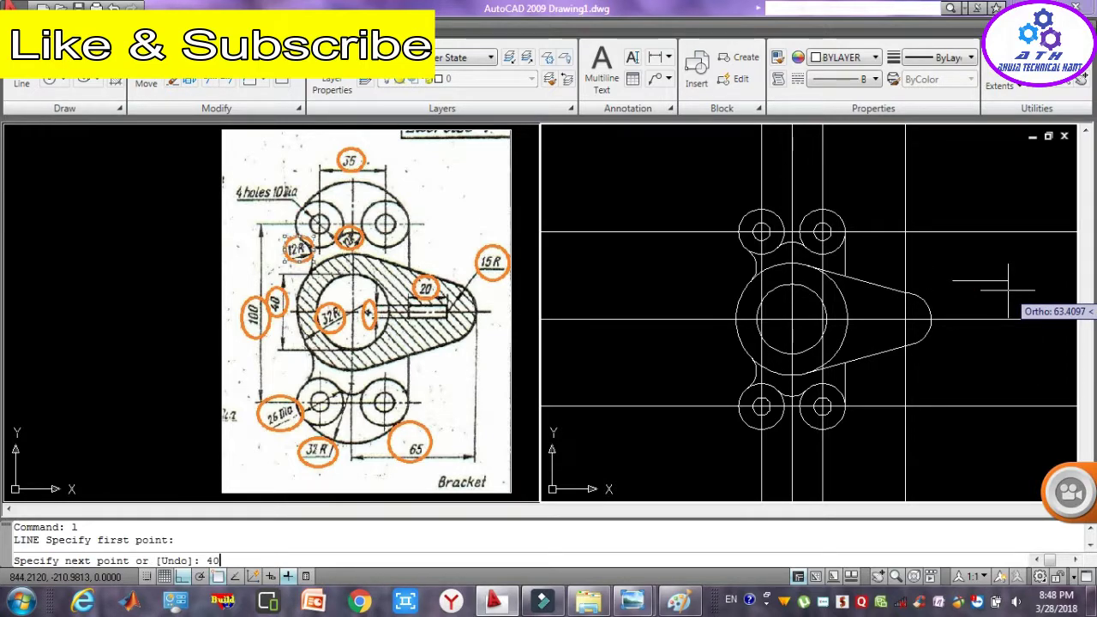
key("Return")
key("Escape")
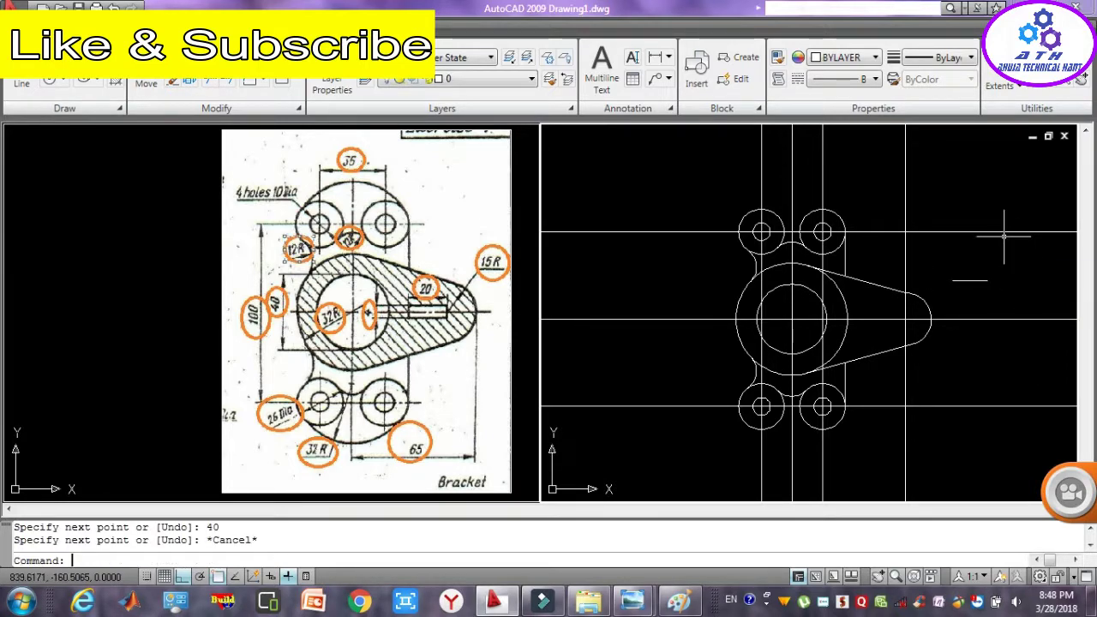
- Move the line by its midpoint onto the arm's horizontal centre line, then select it
left_click(994, 291)
left_click(962, 266)
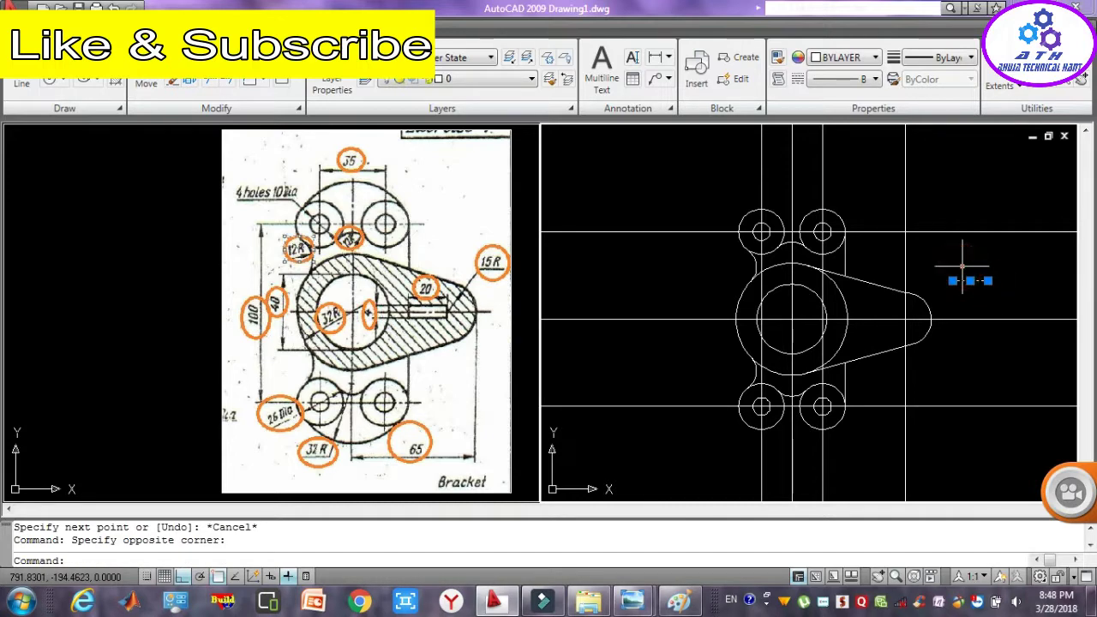
type("m")
key("Return")
left_click(970, 280)
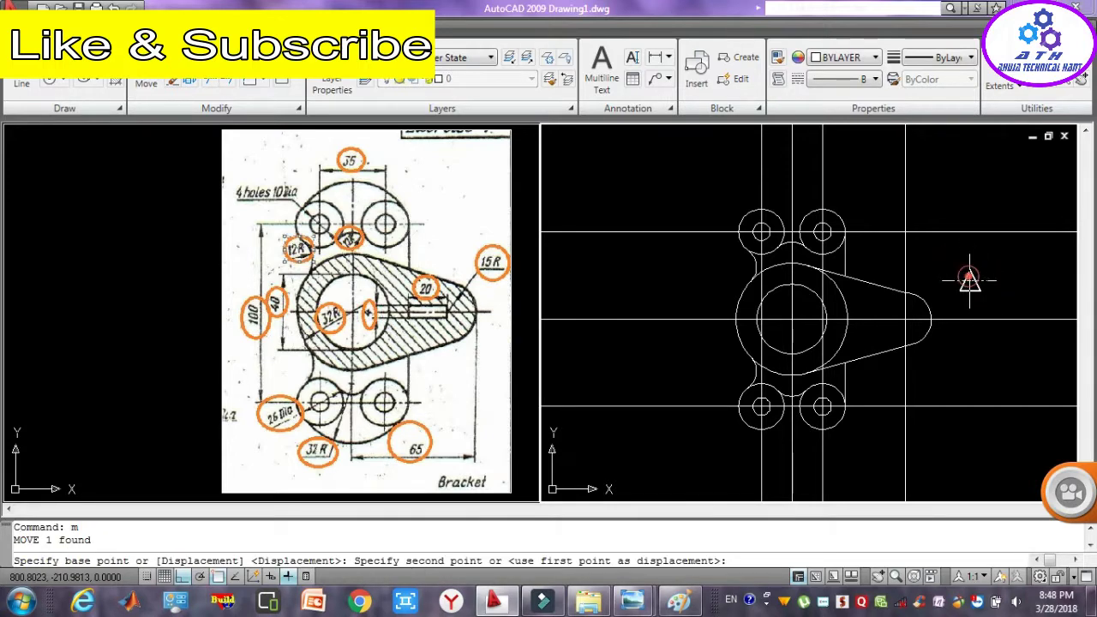
left_click(878, 319)
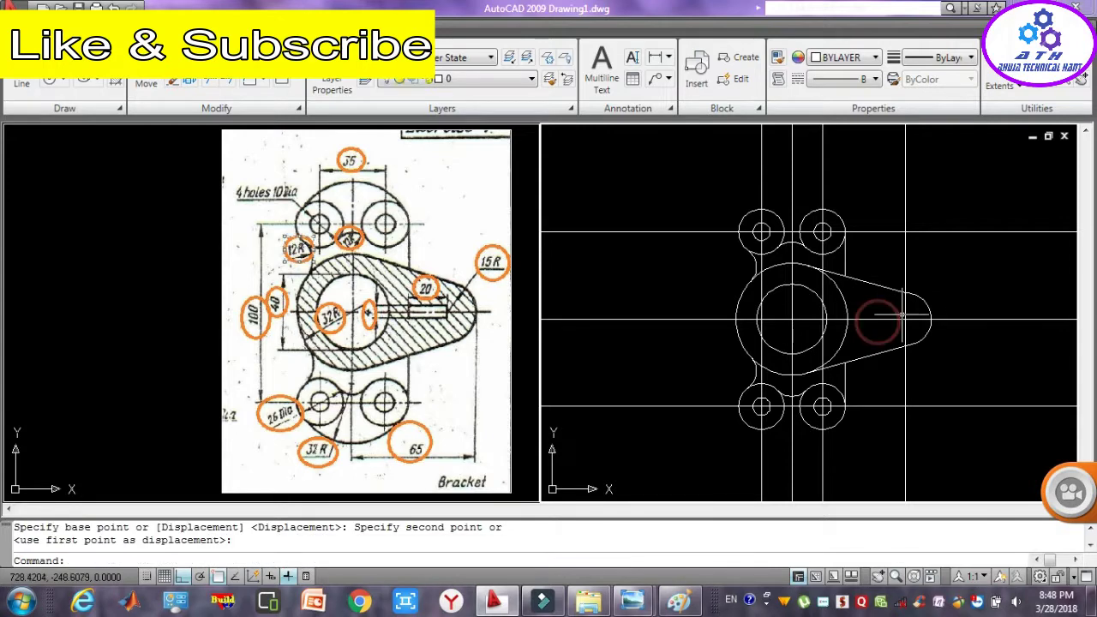
key("Escape")
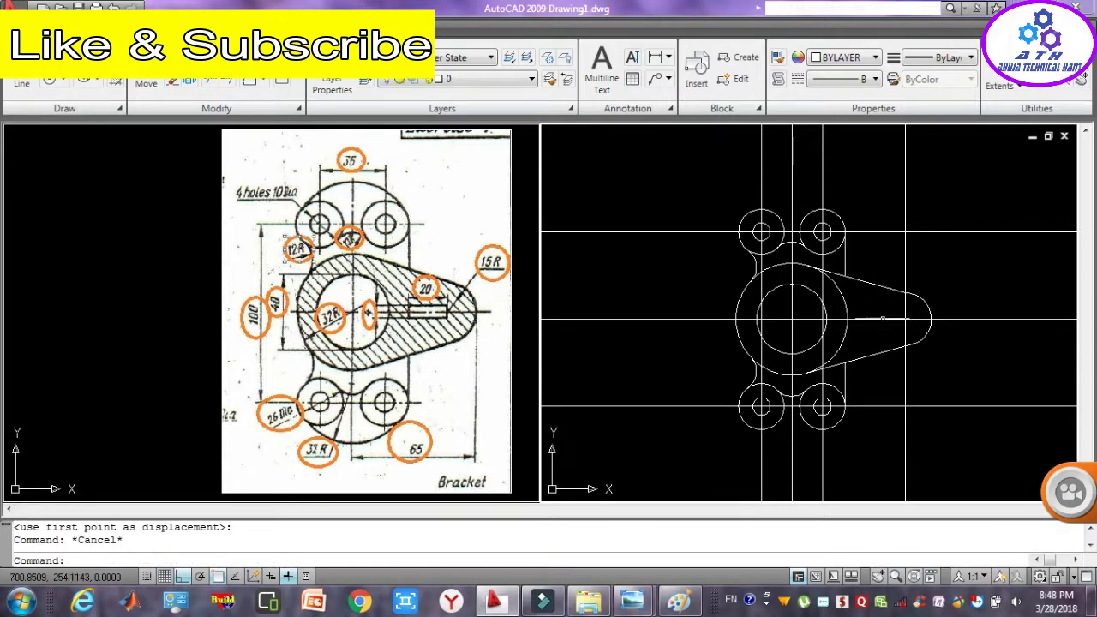
left_click(877, 319)
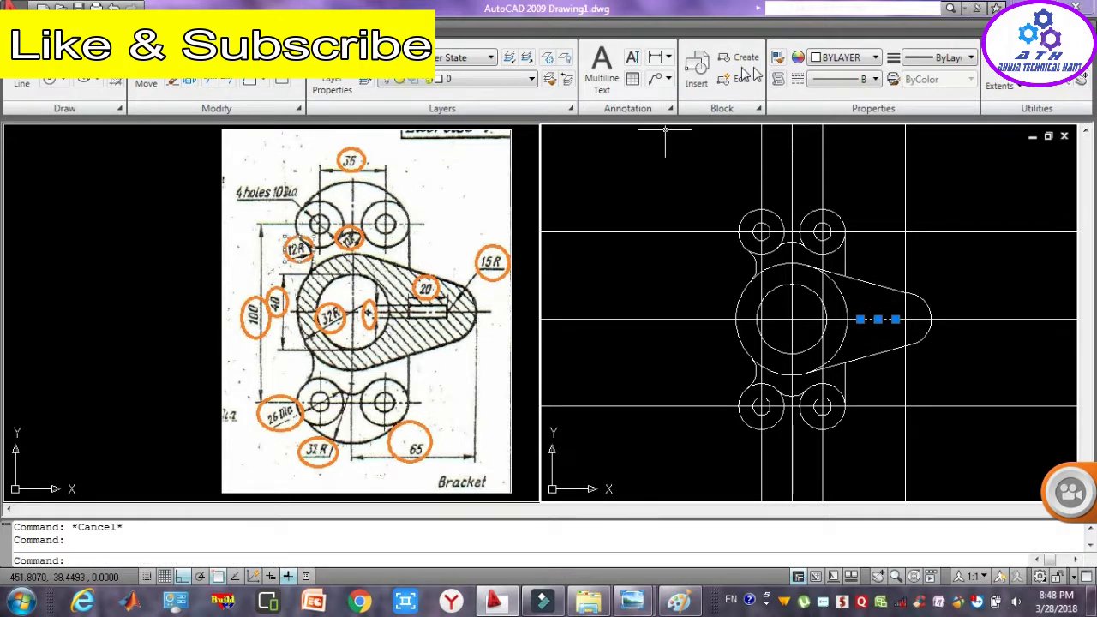
- Make the slot's centre line red
left_click(817, 65)
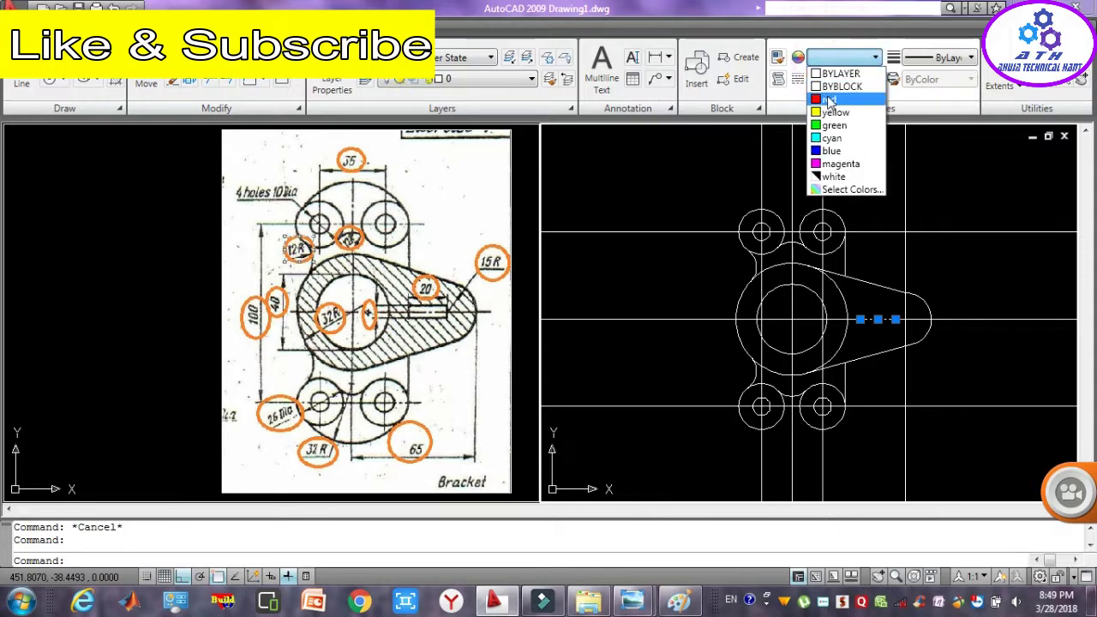
left_click(823, 95)
key("Escape")
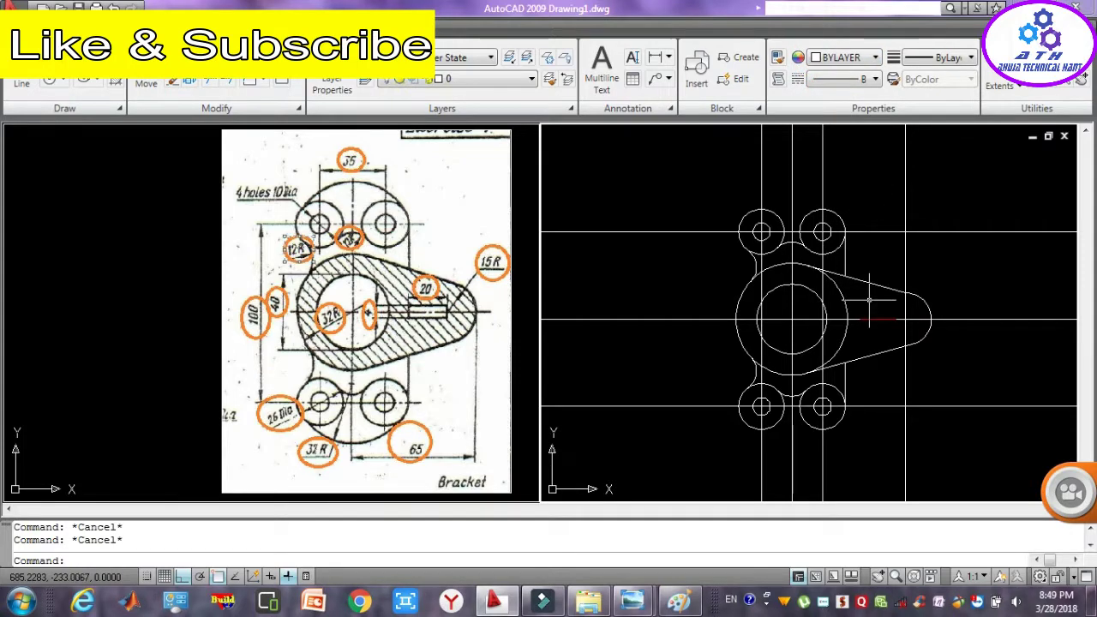
left_click(544, 560)
type("o")
- Offset the red slot line 4 units above and below
key("Return")
left_click(874, 316)
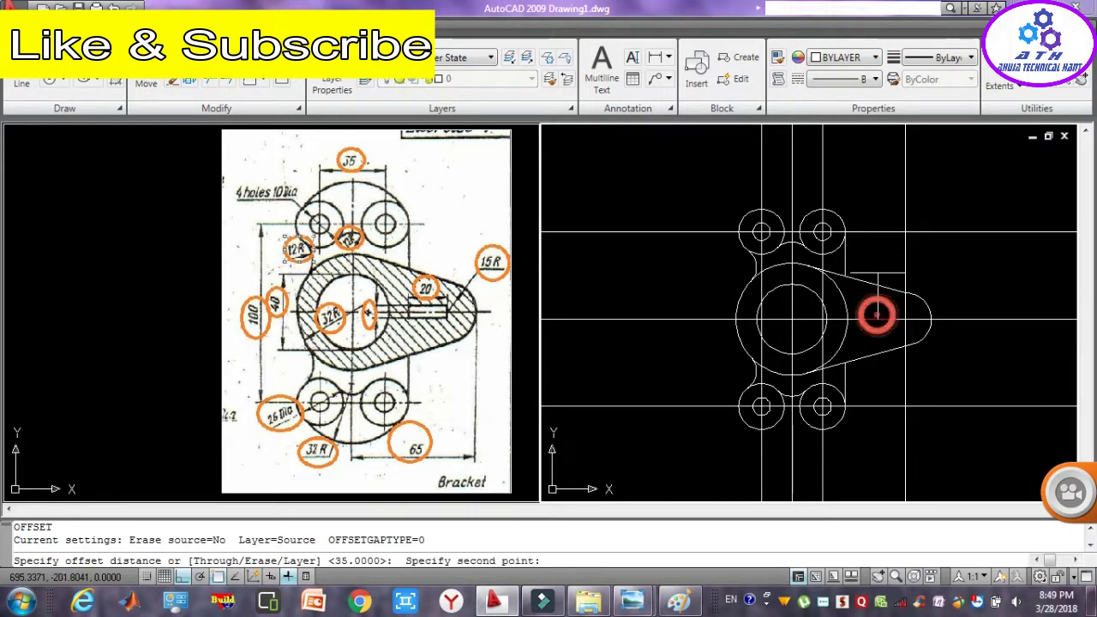
type("4")
key("Return")
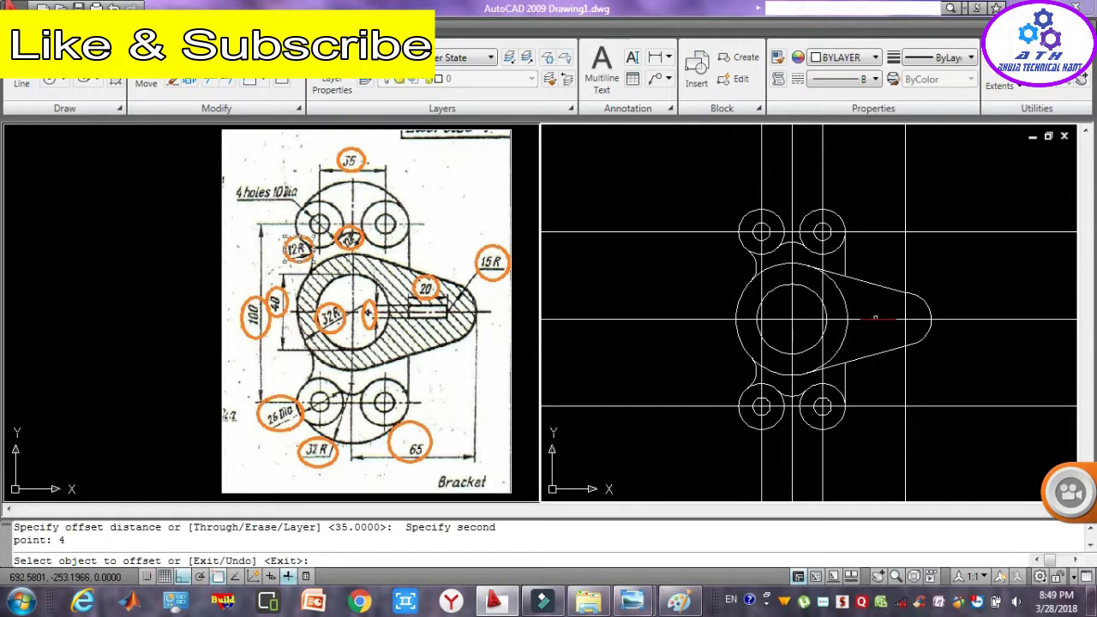
left_click(874, 318)
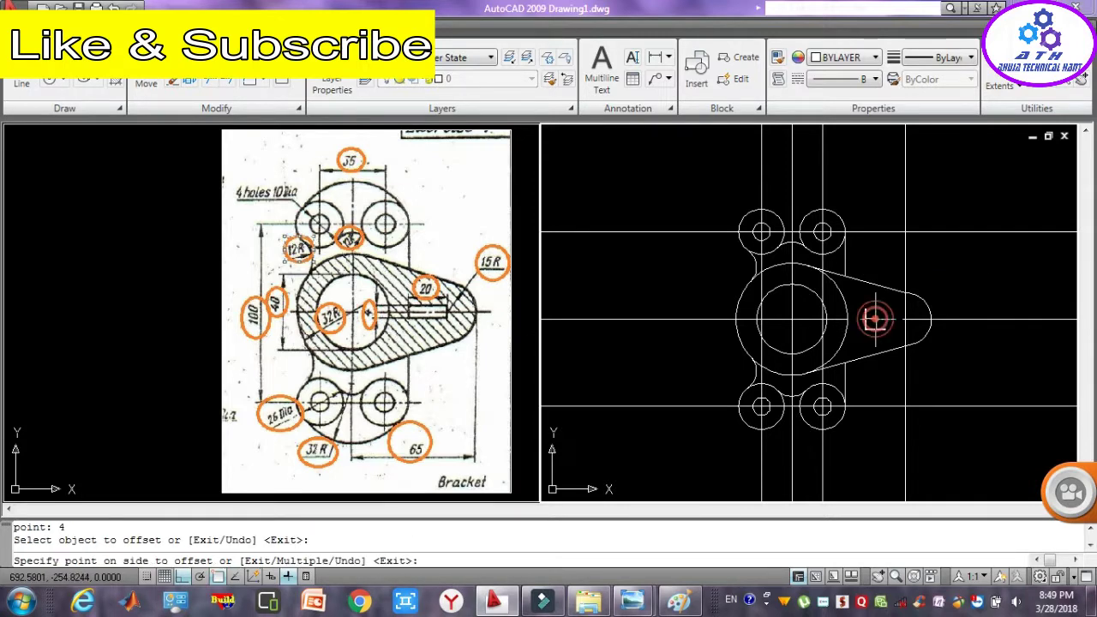
left_click(874, 305)
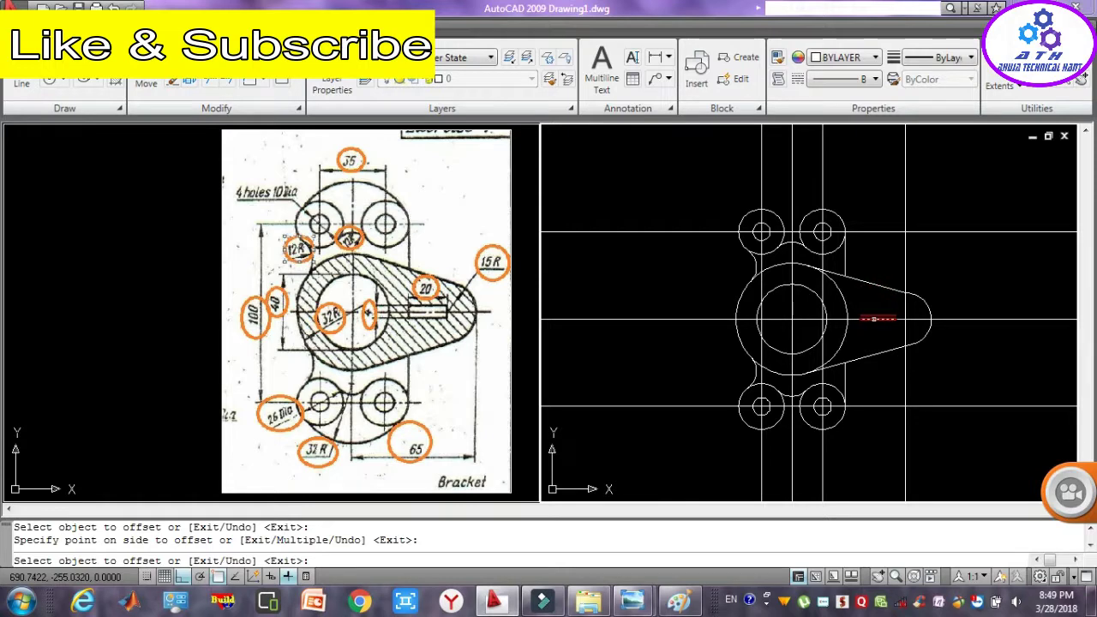
left_click(874, 319)
left_click(870, 334)
key("Escape")
key("Escape")
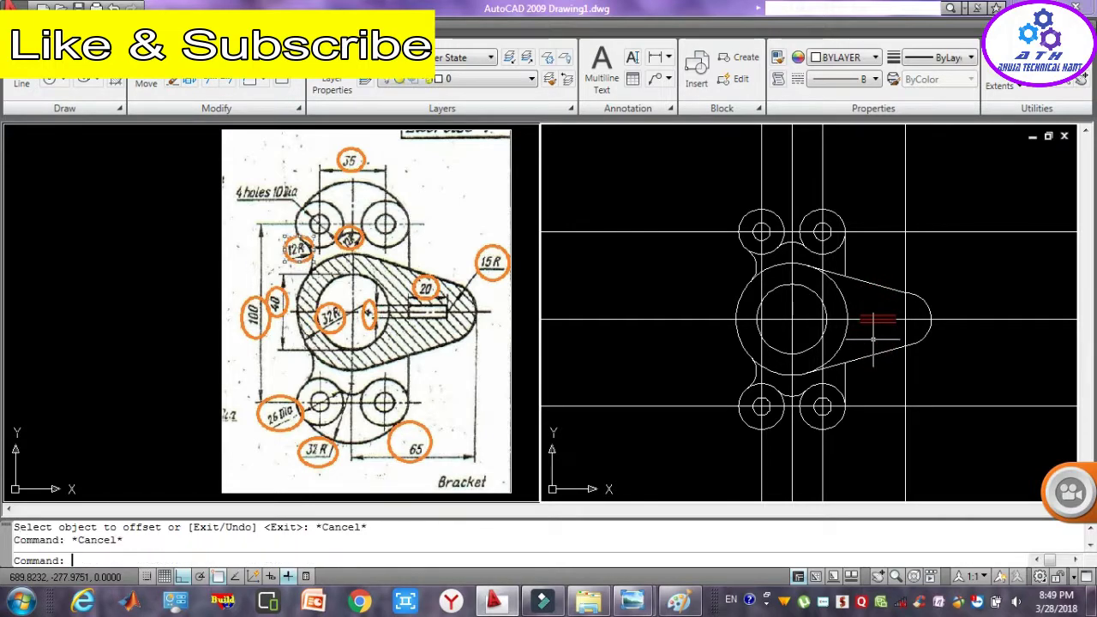
- Zoom in on the slot and draw the vertical line closing its right end
key("Escape")
type("l")
key("Return")
key("Escape")
key("Escape")
key("Escape")
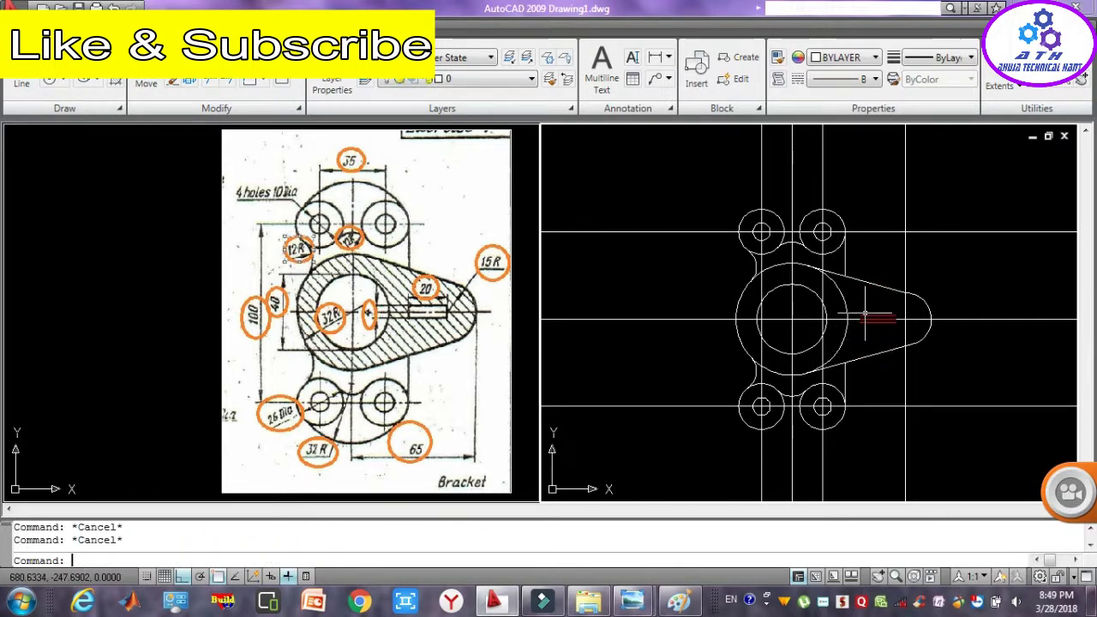
type("z")
key("Return")
left_click(850, 293)
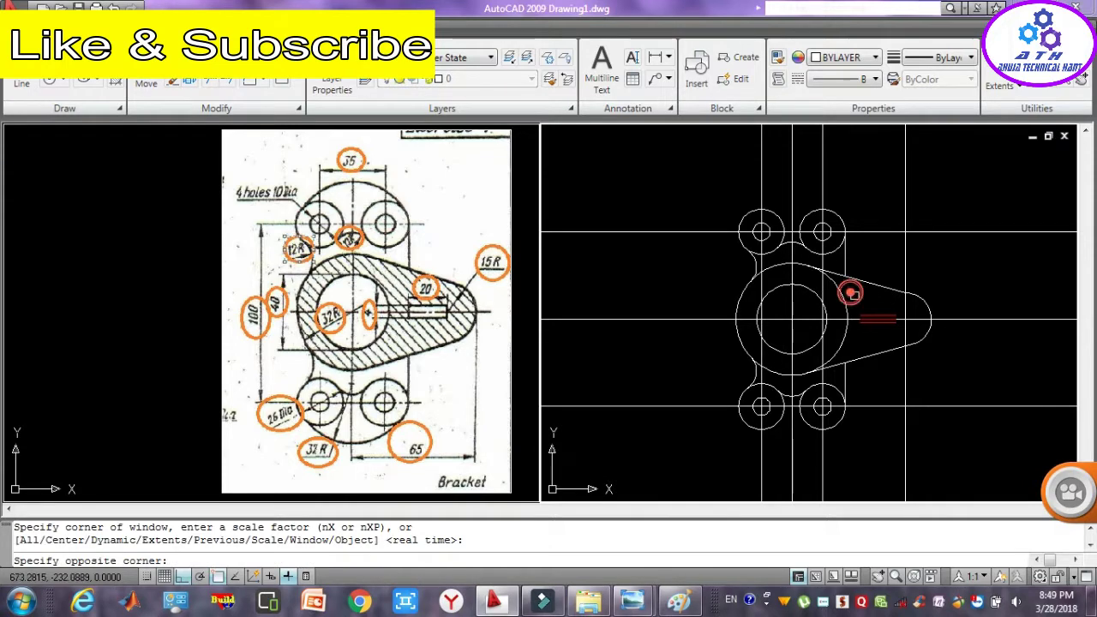
left_click(930, 337)
key("Escape")
key("Escape")
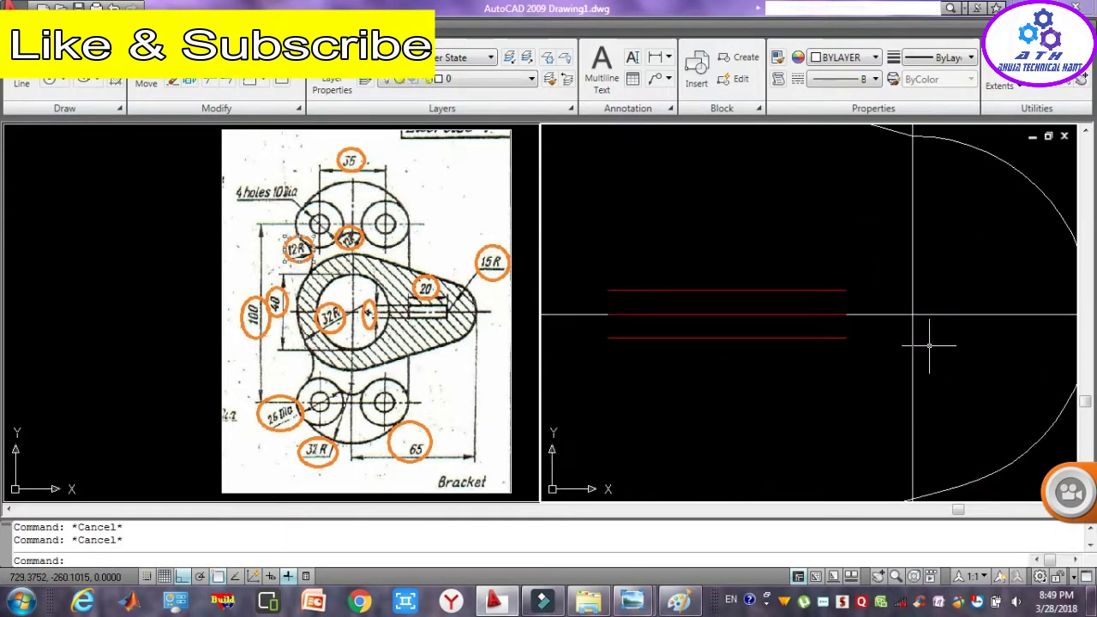
type("l")
key("Return")
left_click(846, 292)
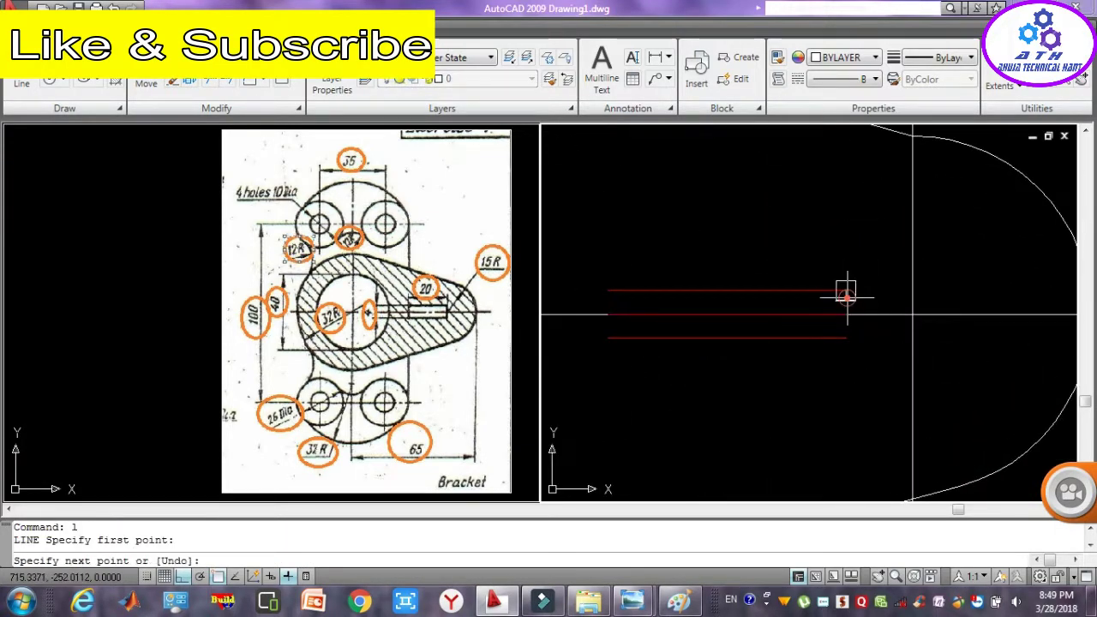
left_click(846, 337)
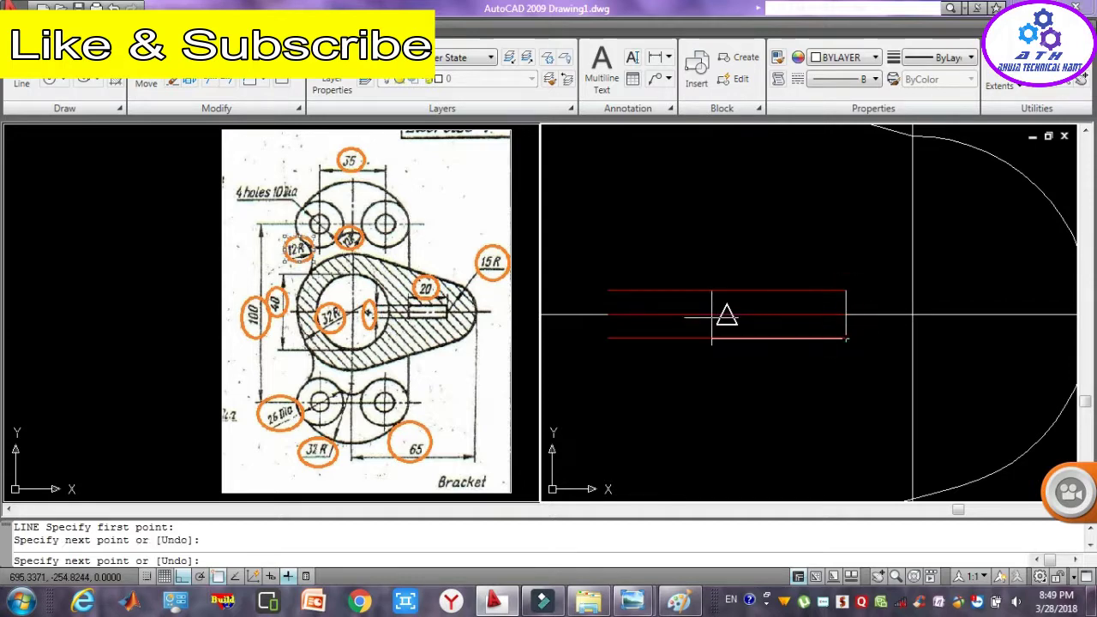
- Draw the left vertical side to close the rectangle
key("Escape")
key("Return")
left_click(608, 291)
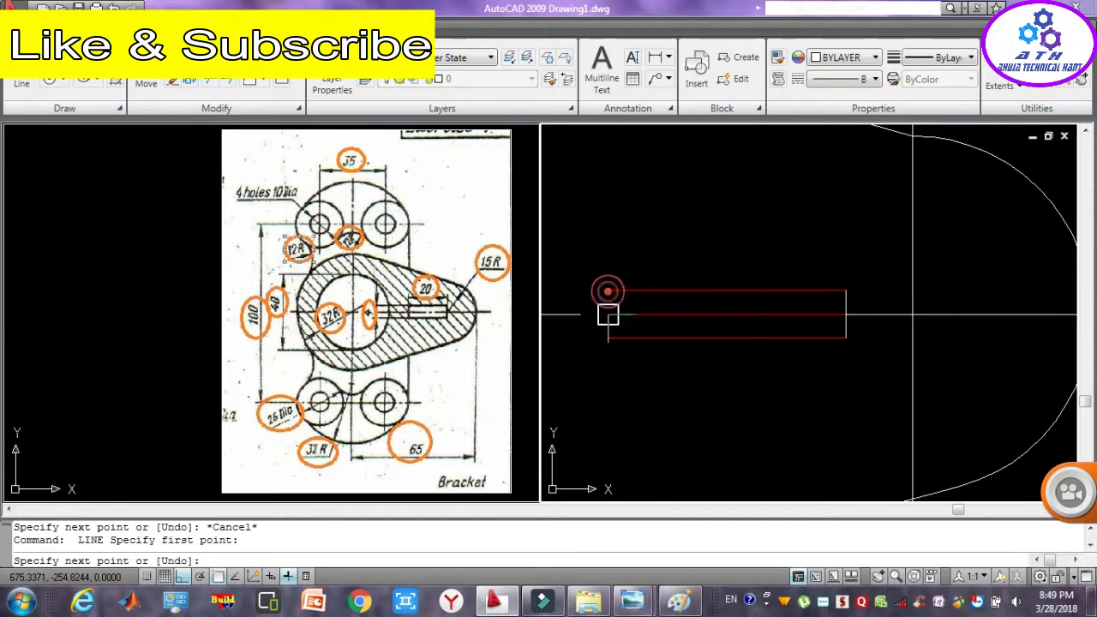
left_click(608, 337)
key("Escape")
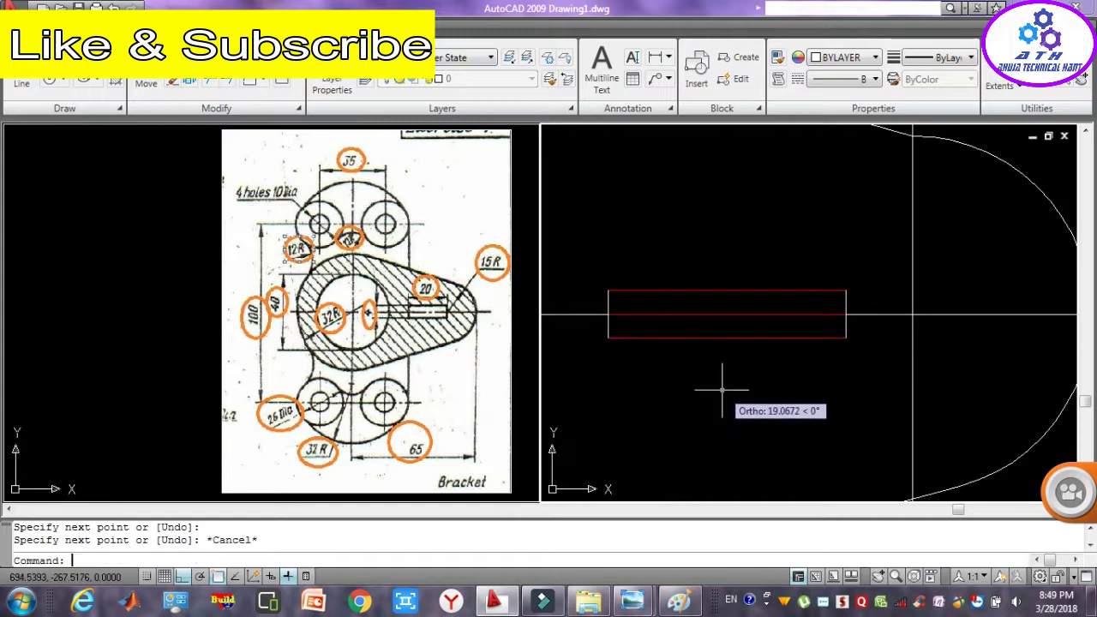
- Set the rectangle's lines to ByBlock colour instead of red
left_click(577, 264)
left_click(889, 357)
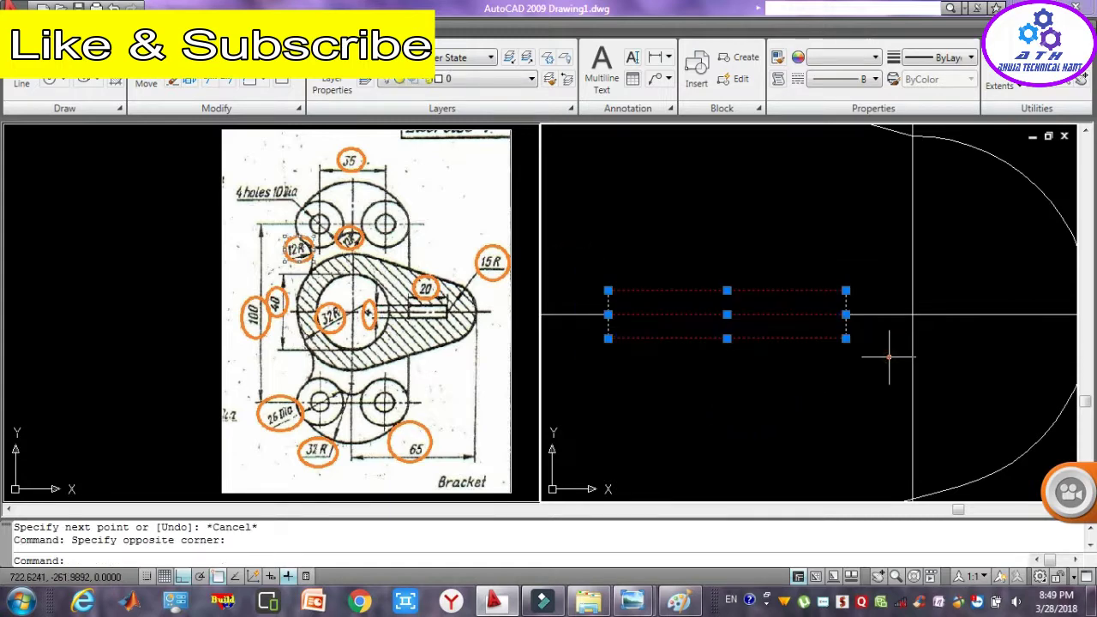
left_click(844, 56)
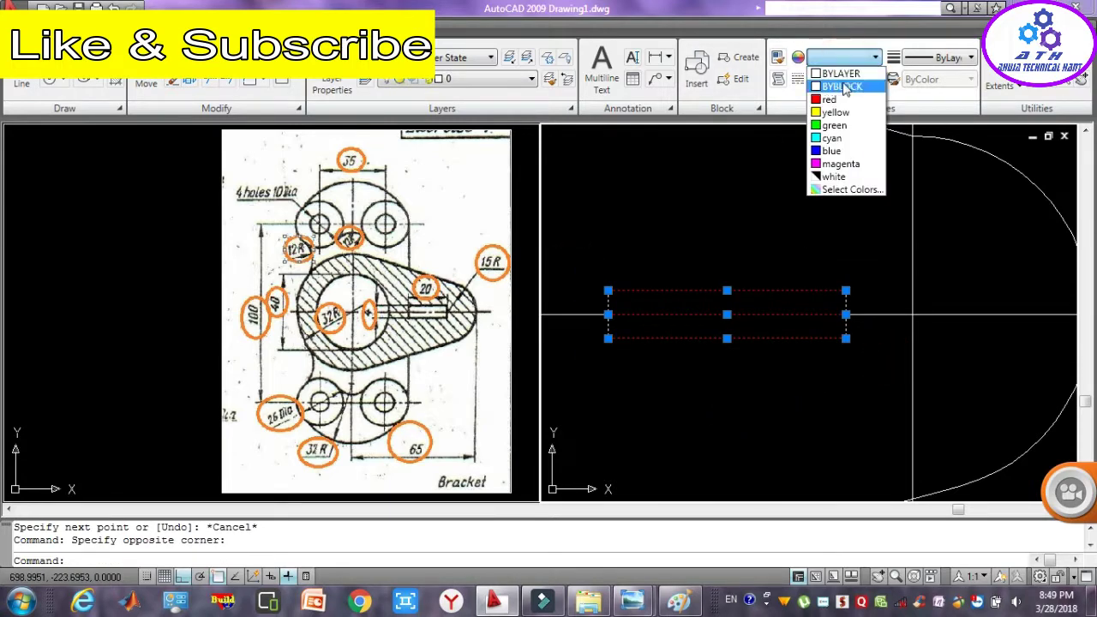
left_click(844, 87)
key("Escape")
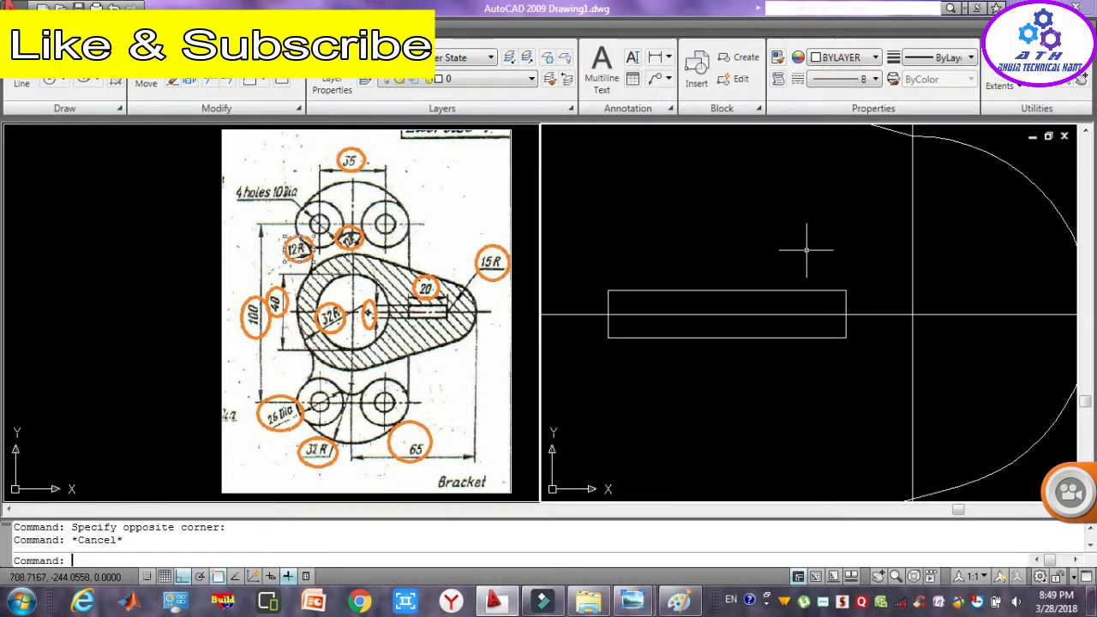
key("Escape")
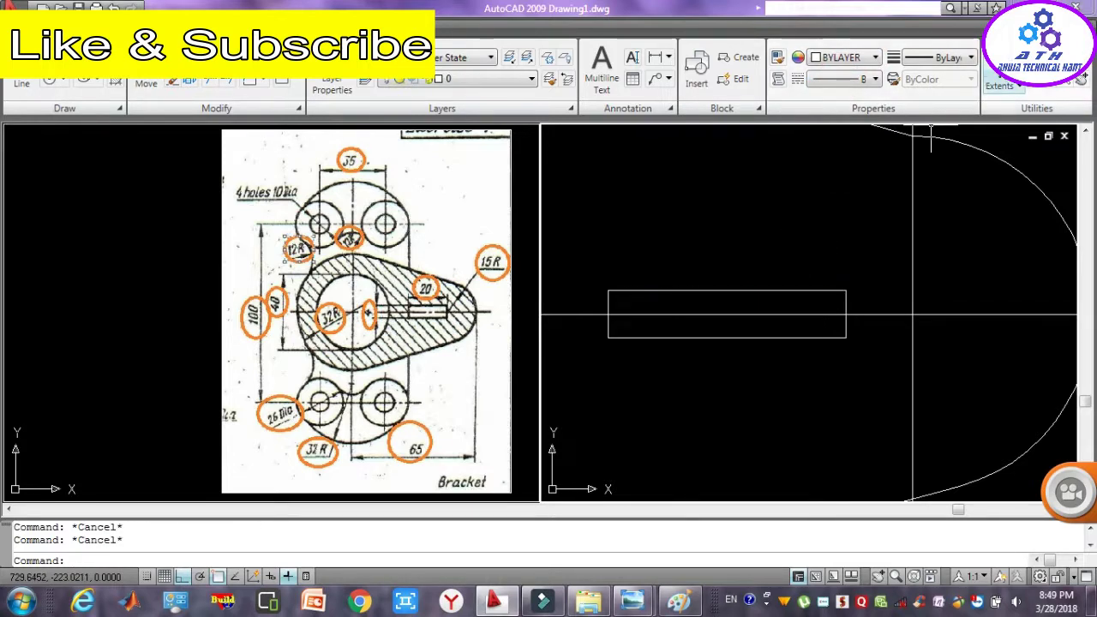
- Zoom to extents and pan to centre the bracket in the viewport
left_click(999, 86)
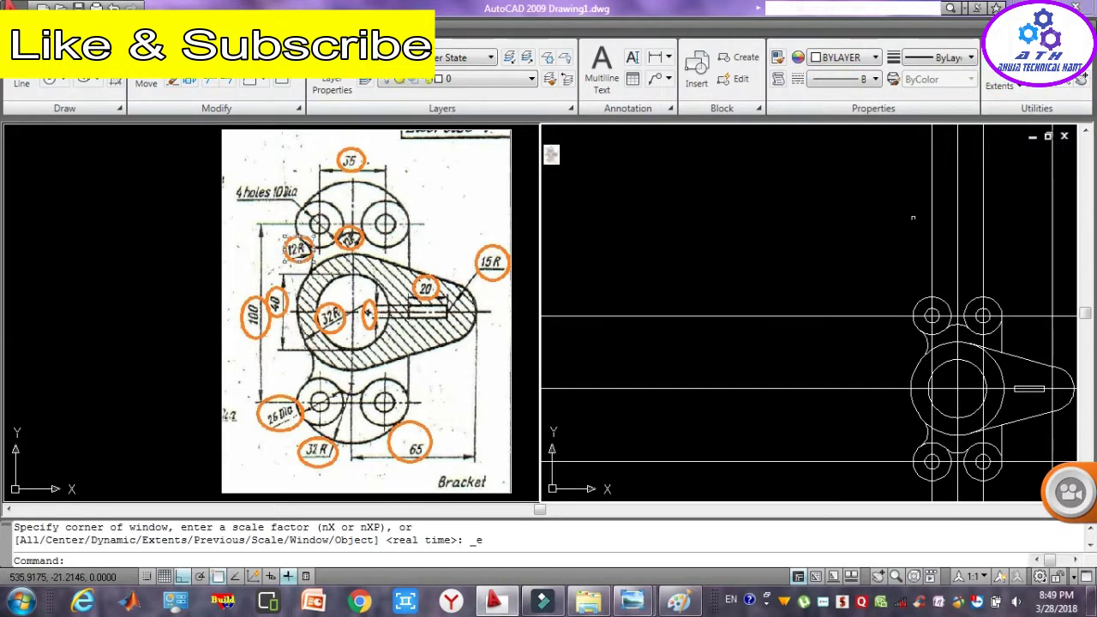
type("p")
key("Return")
left_click_drag(962, 218, 802, 152)
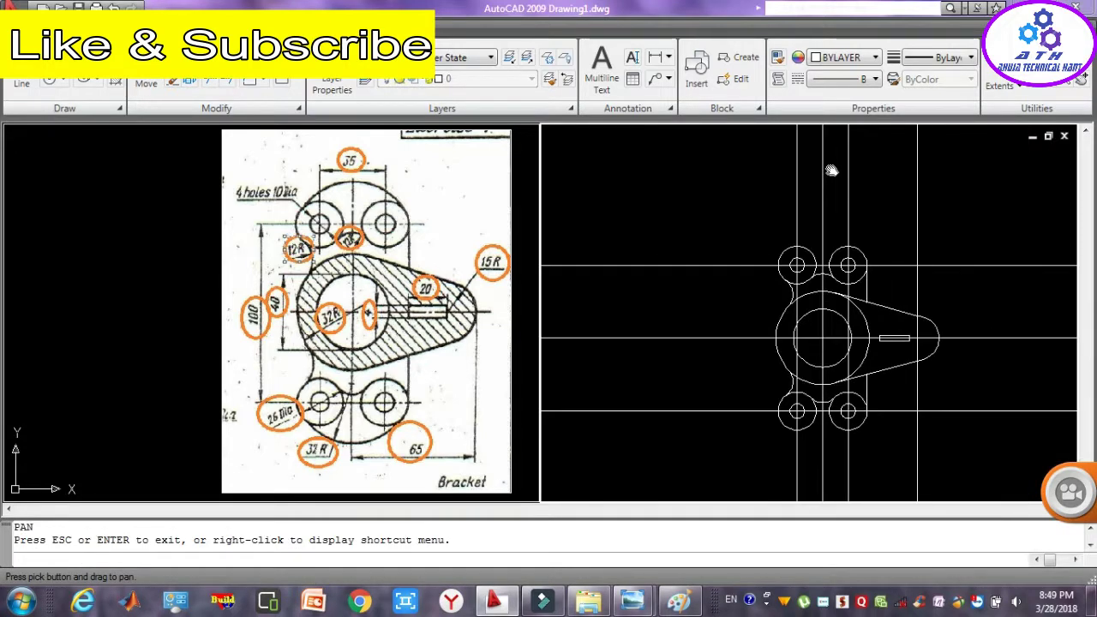
left_click_drag(815, 316, 812, 283)
key("Escape")
key("Escape")
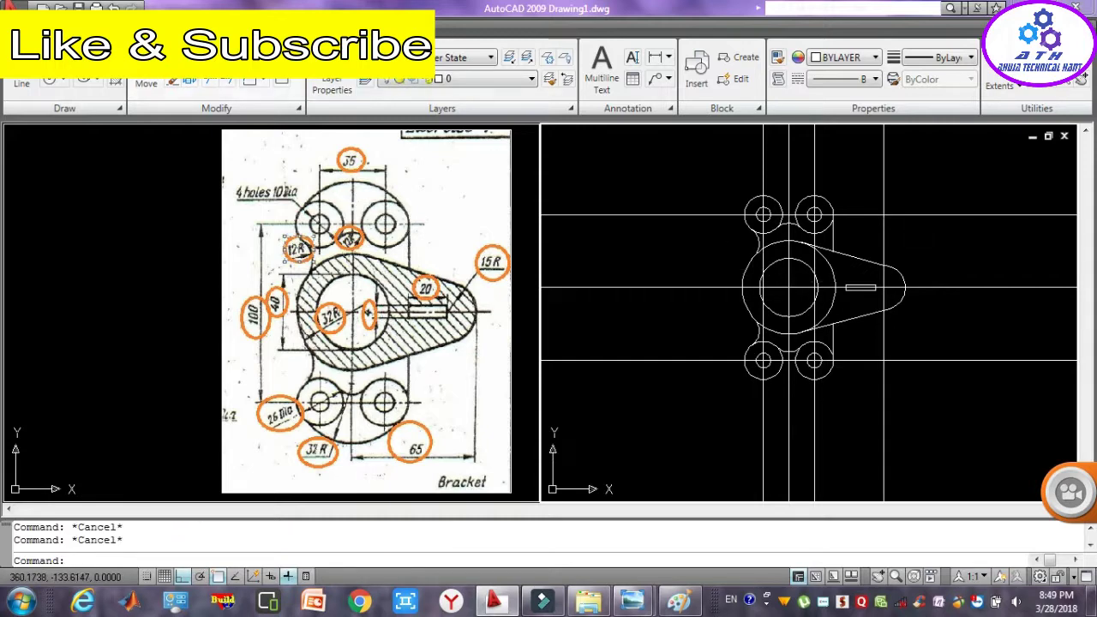
- Draw a Start-End-Direction arc across the upper holes' tops with direction 64
left_click(84, 79)
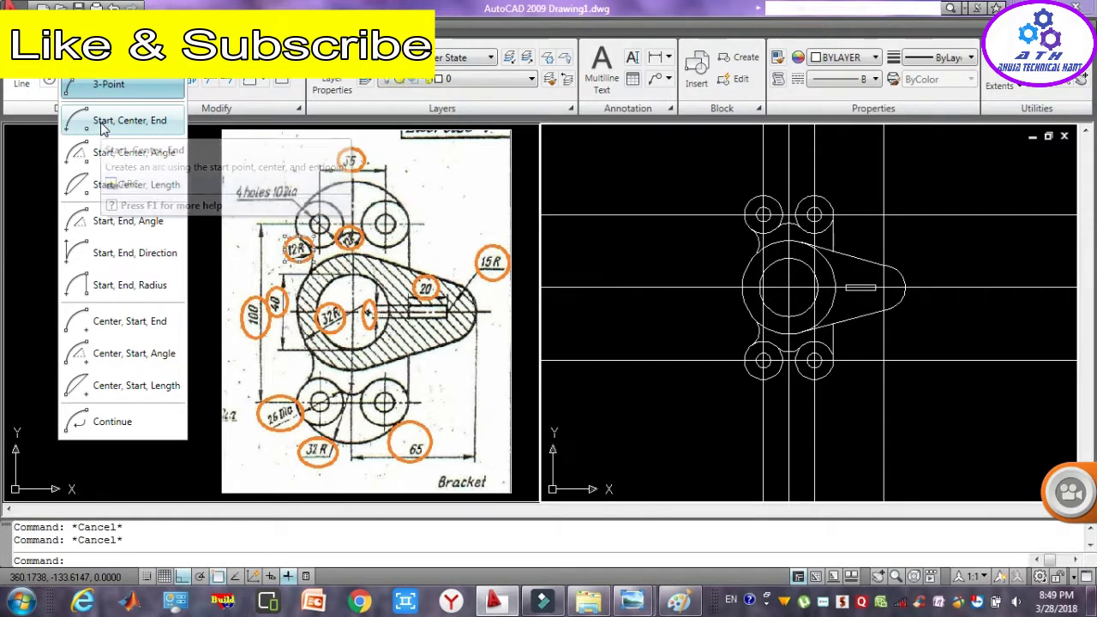
left_click(128, 253)
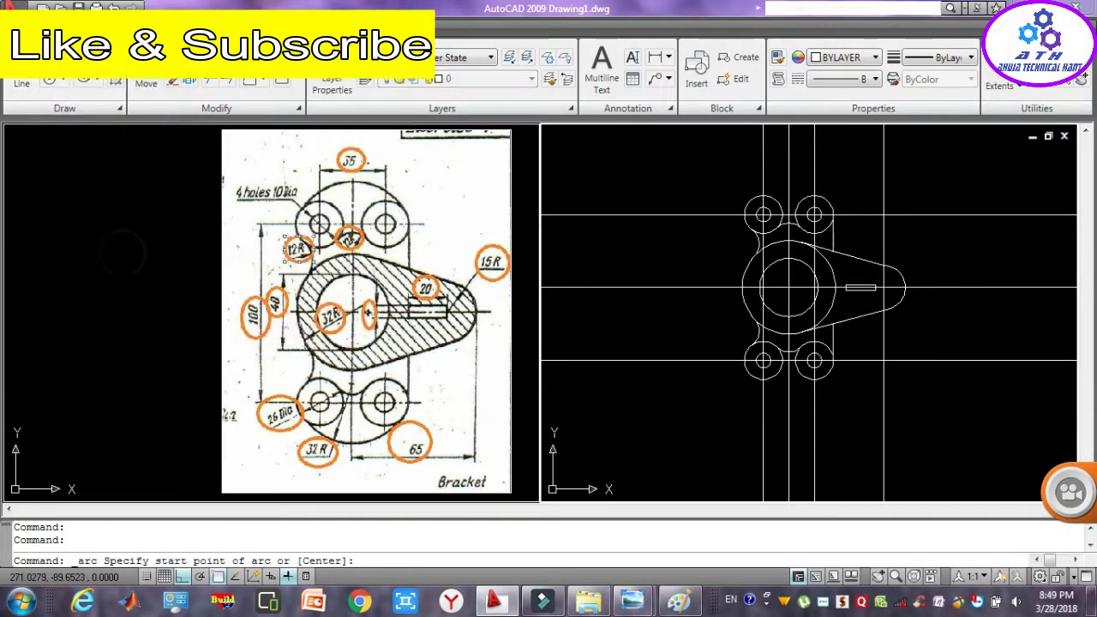
left_click(763, 195)
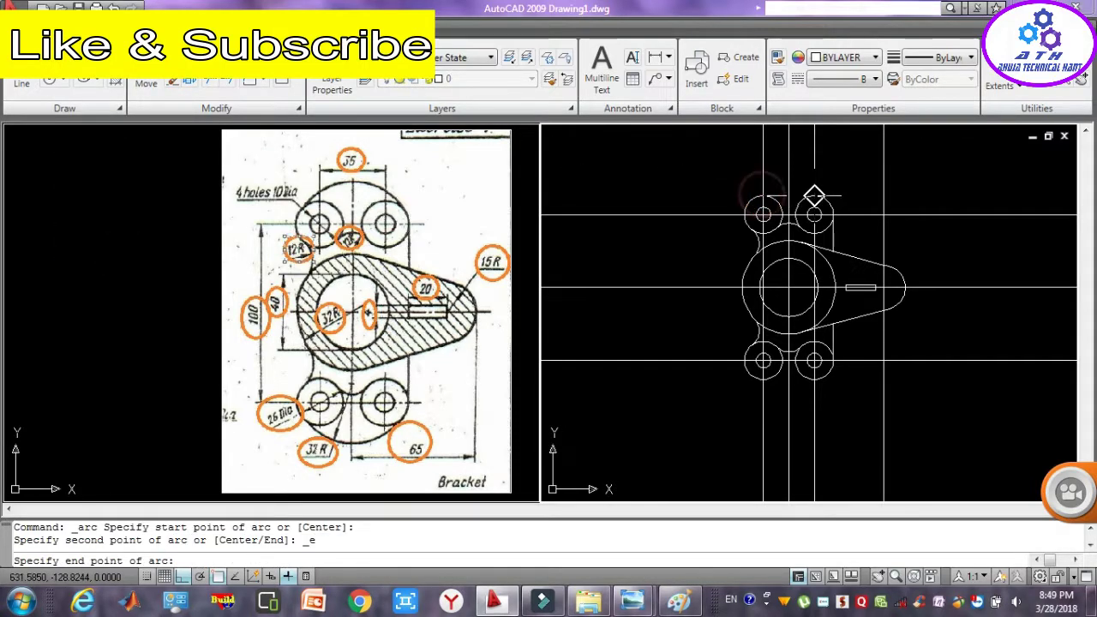
left_click(814, 197)
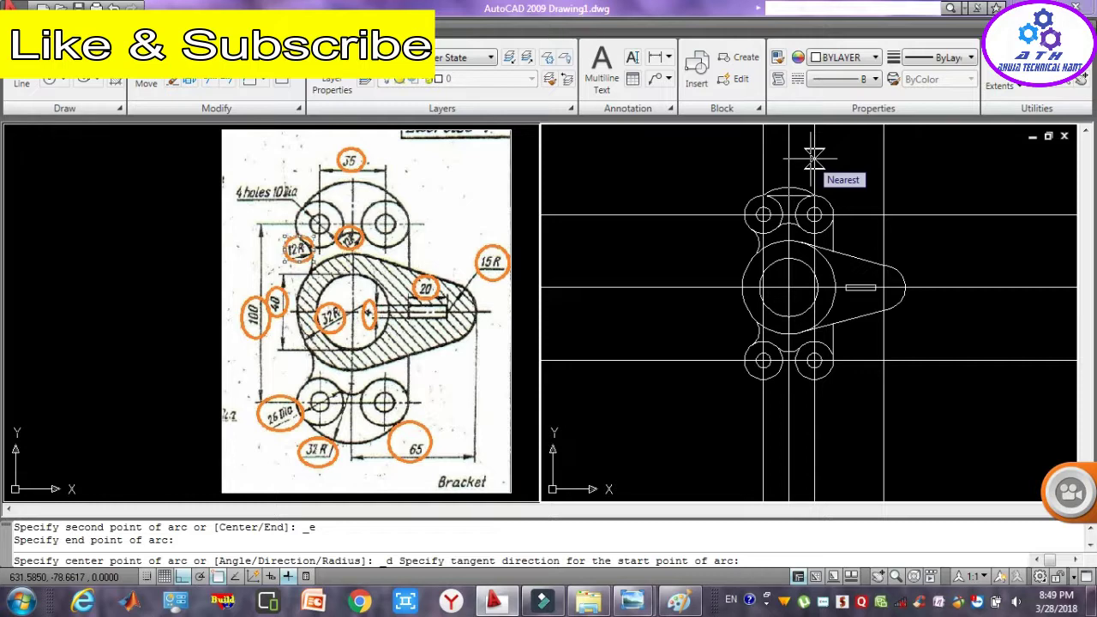
type("64")
key("Return")
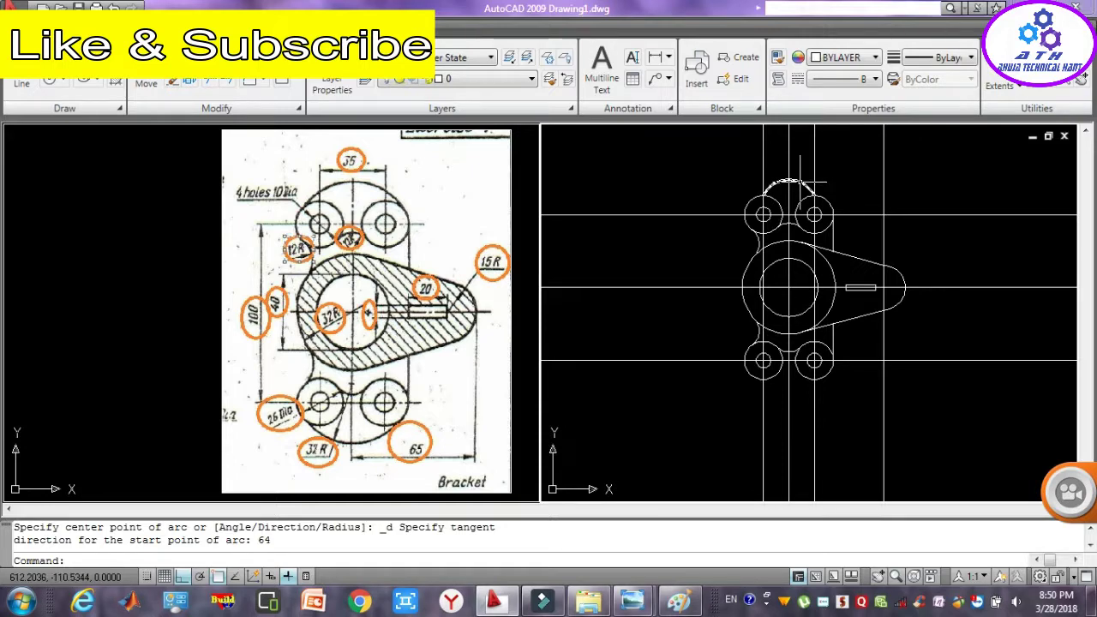
- Erase the arc between the upper holes
left_click(797, 181)
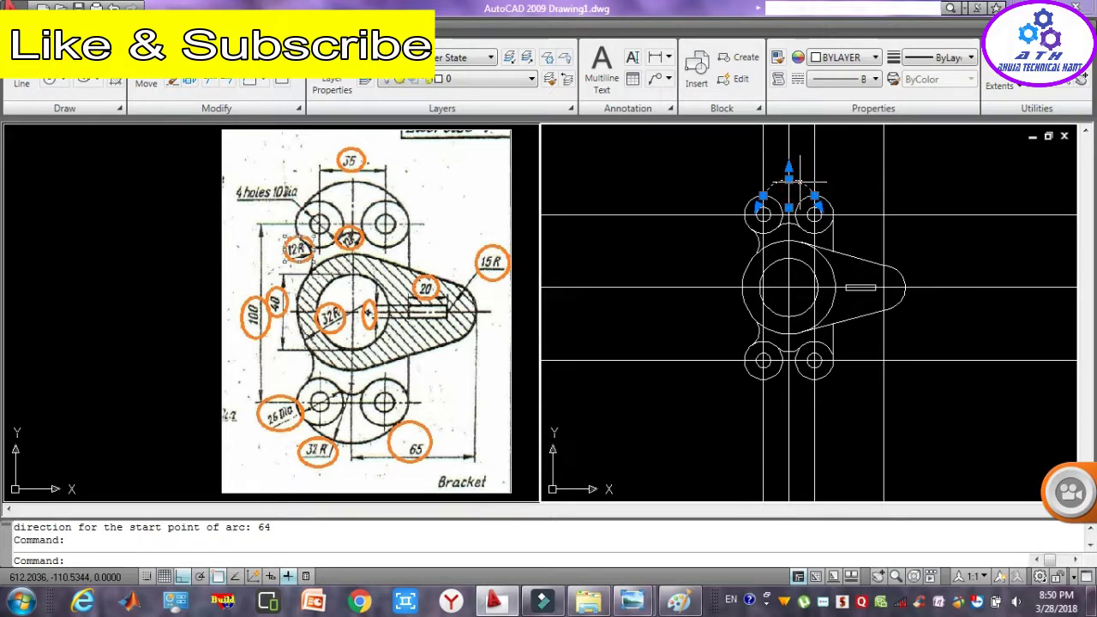
key("Delete")
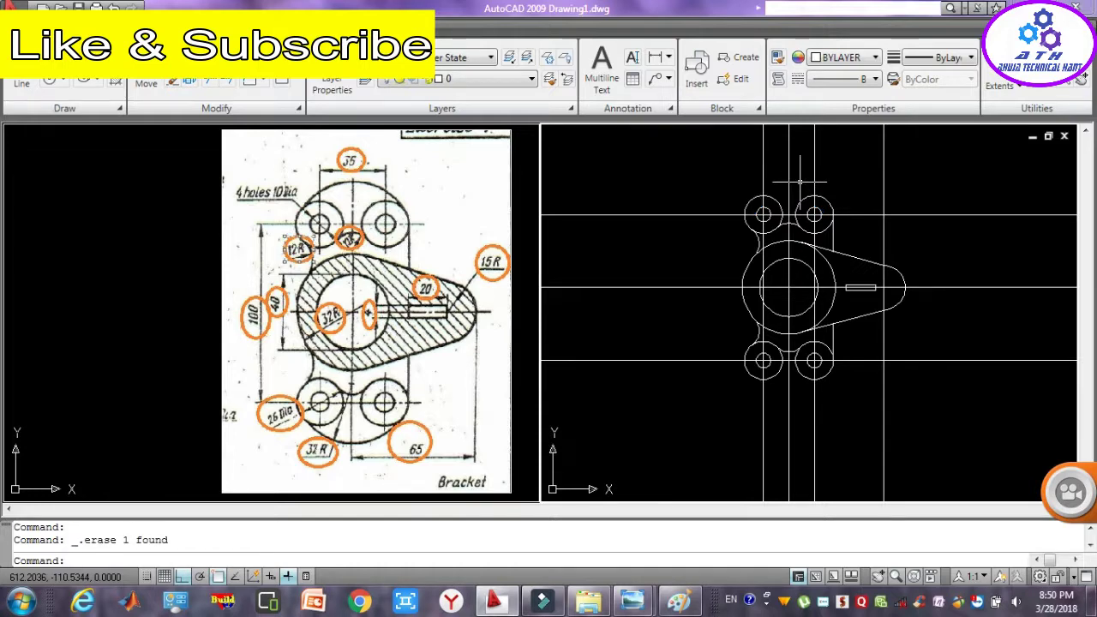
type("c")
key("Return")
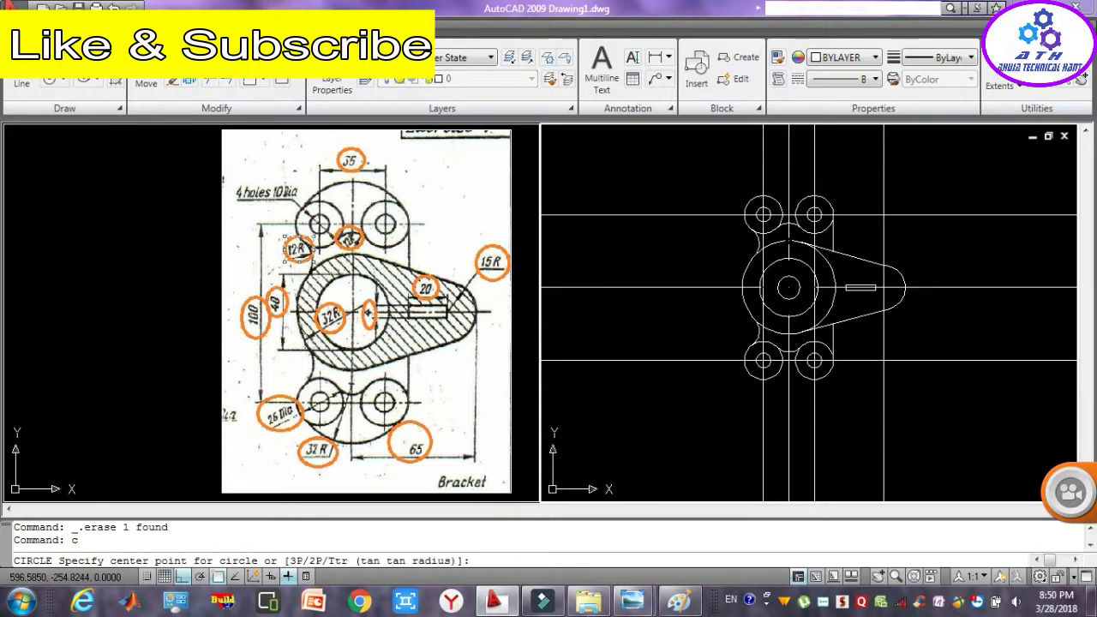
- Draw a radius-64 circle centred on the hub and reframe the whole bracket
left_click(788, 288)
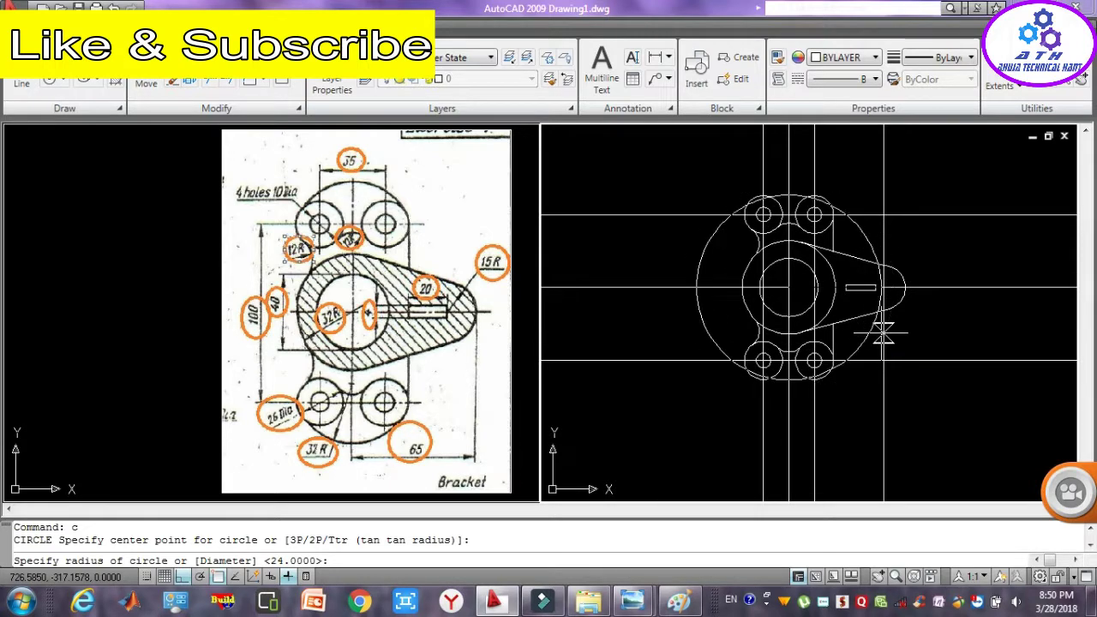
type("64")
key("Return")
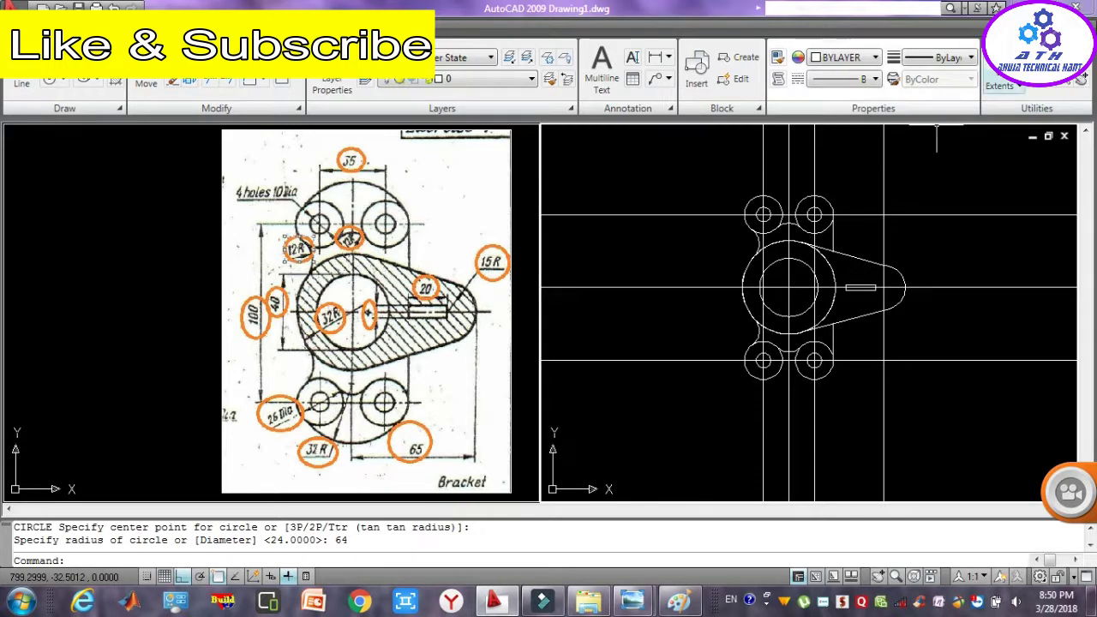
left_click(981, 88)
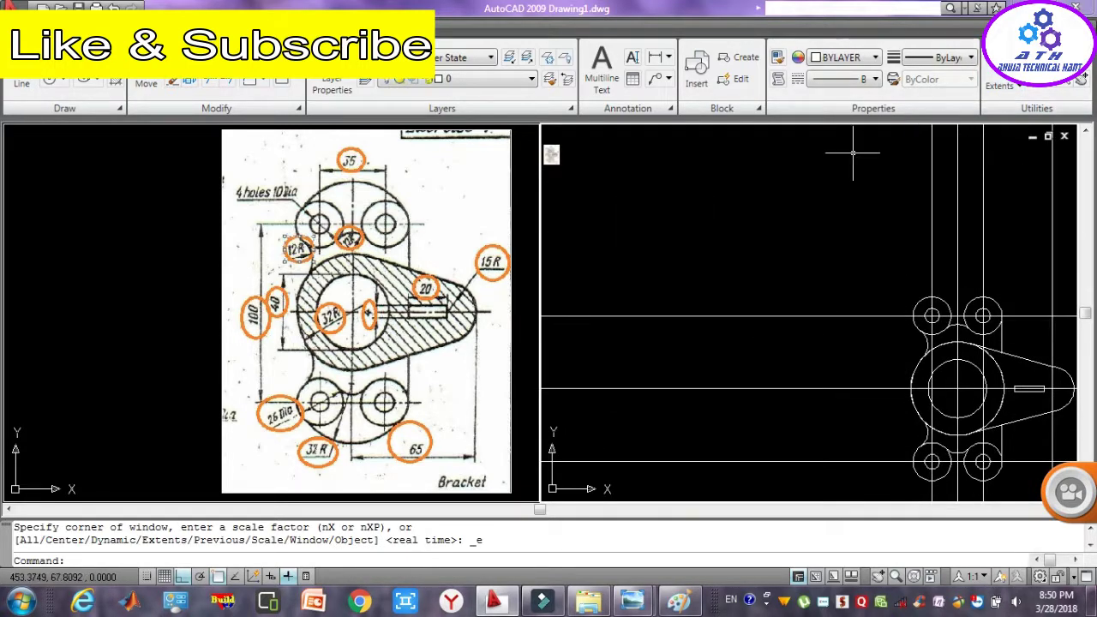
type("p")
key("Return")
left_click_drag(853, 154, 695, 373)
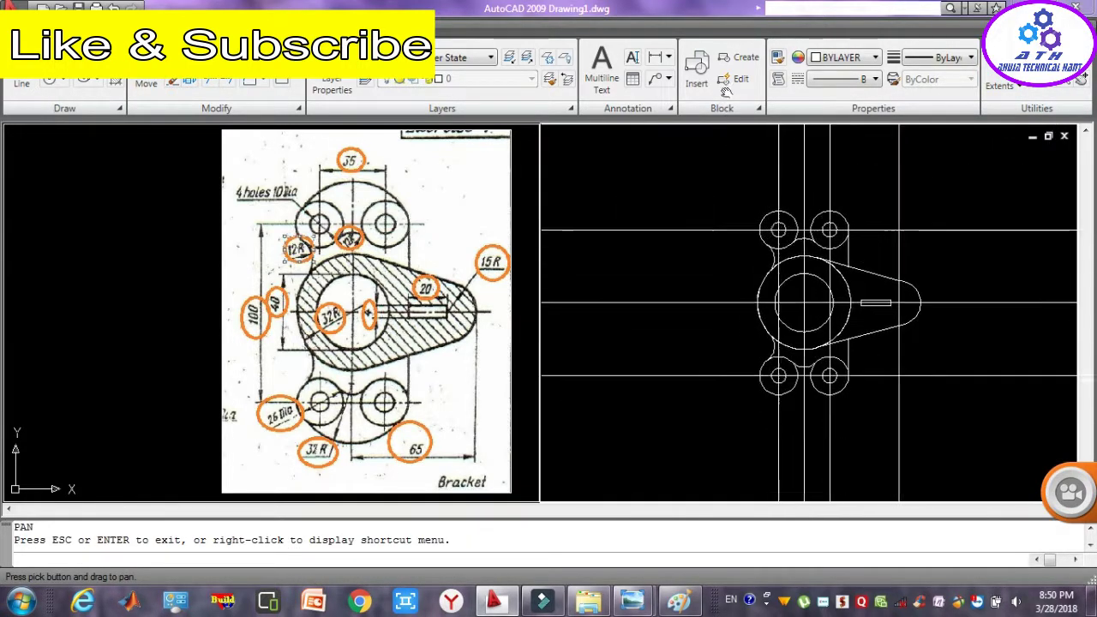
key("Escape")
key("Escape")
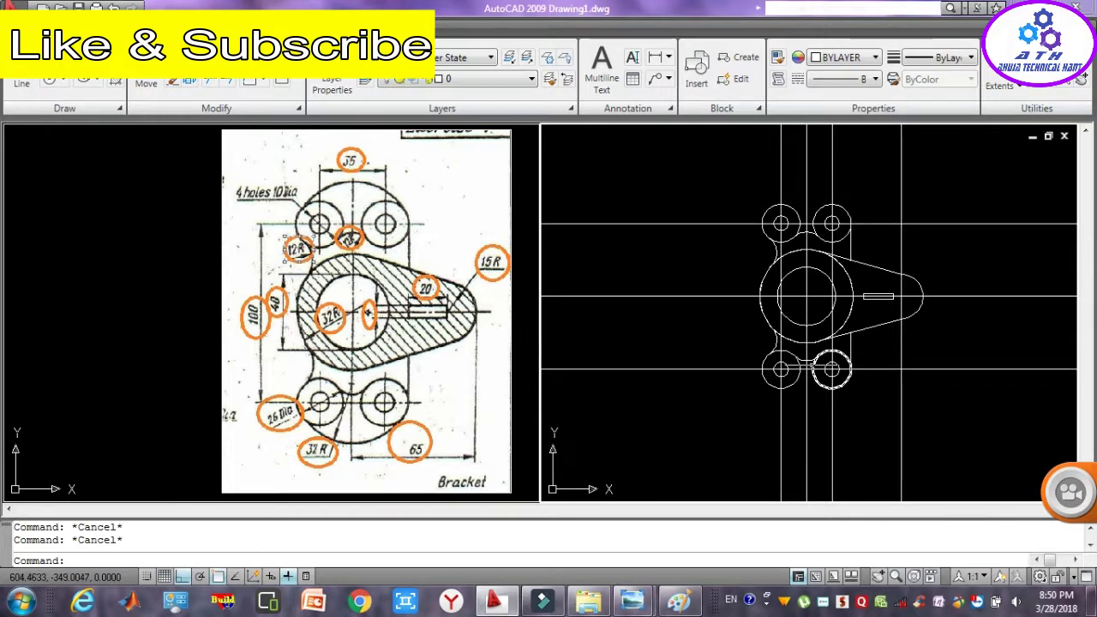
type("c")
- Draw a radius-64 circle on a small lower circle, then undo it
key("Return")
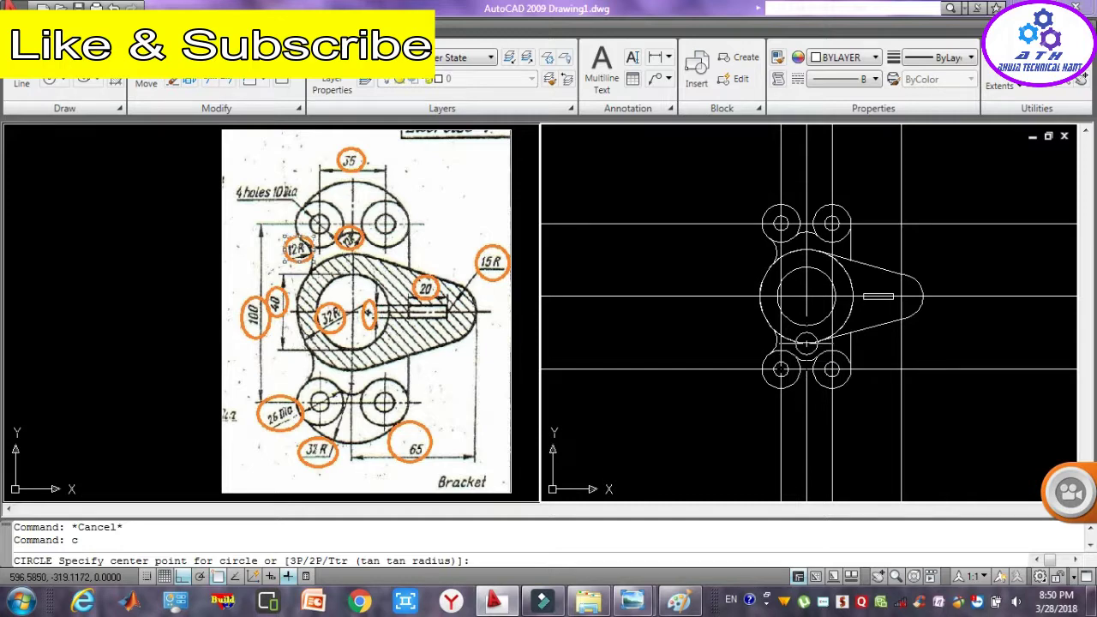
left_click(806, 343)
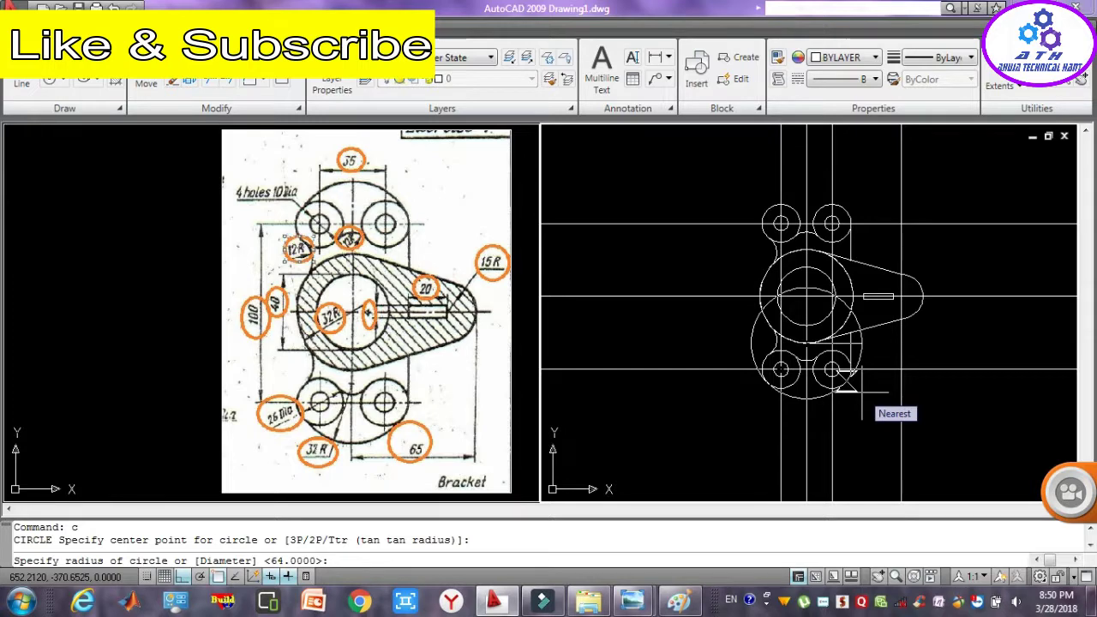
type("64")
key("Return")
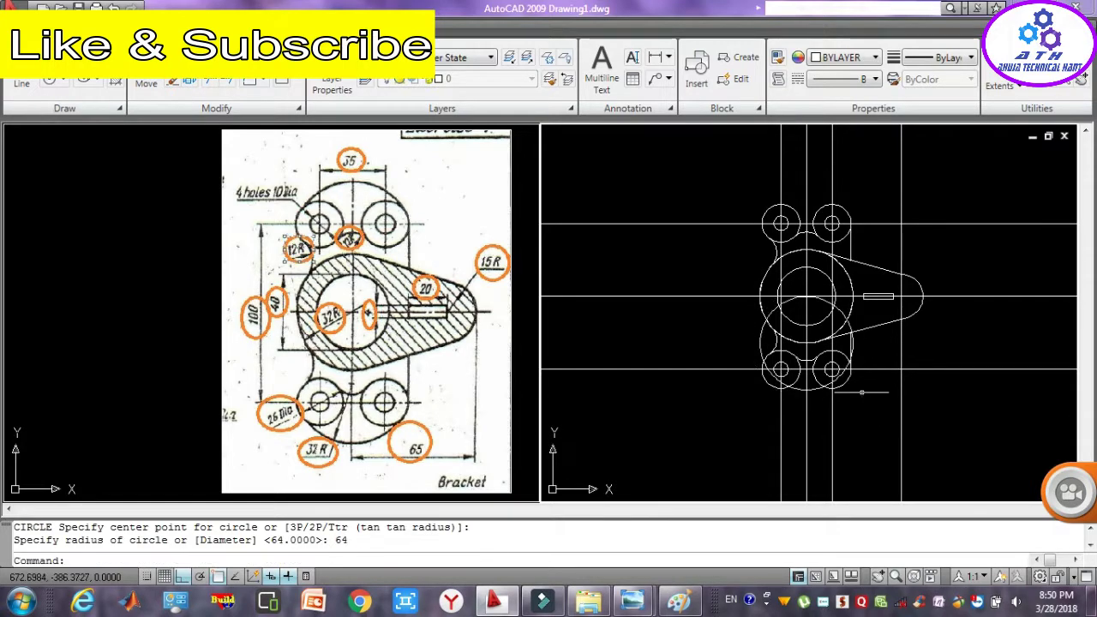
key("ctrl+z")
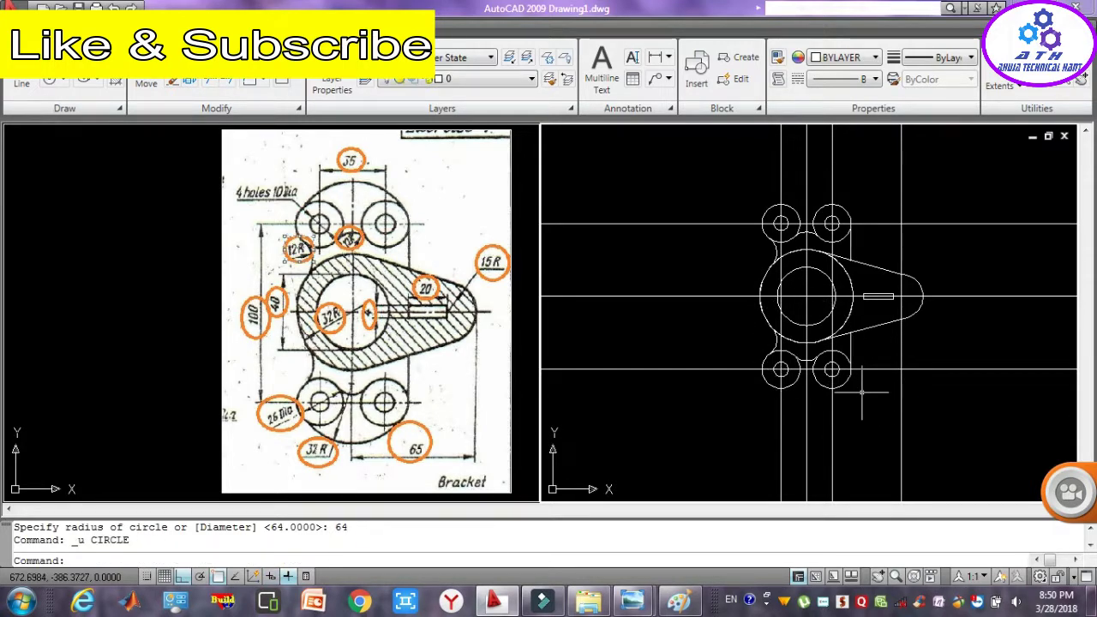
- Draw a circle centred between the lower holes, sized to enclose both
type("c")
key("Return")
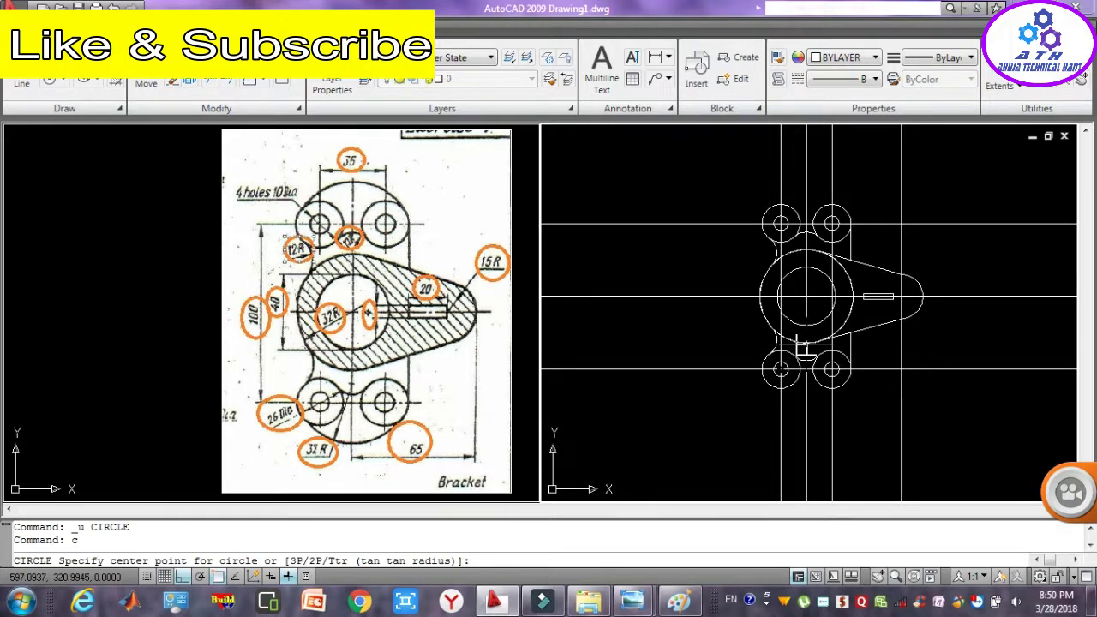
left_click(804, 349)
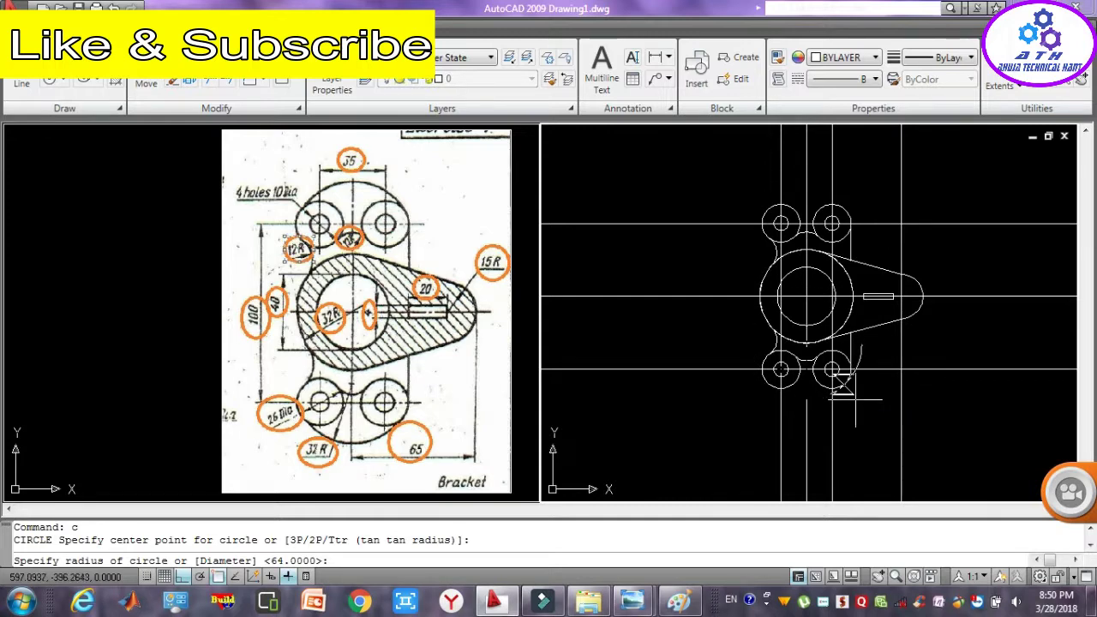
left_click(855, 399)
right_click(857, 401)
key("Escape")
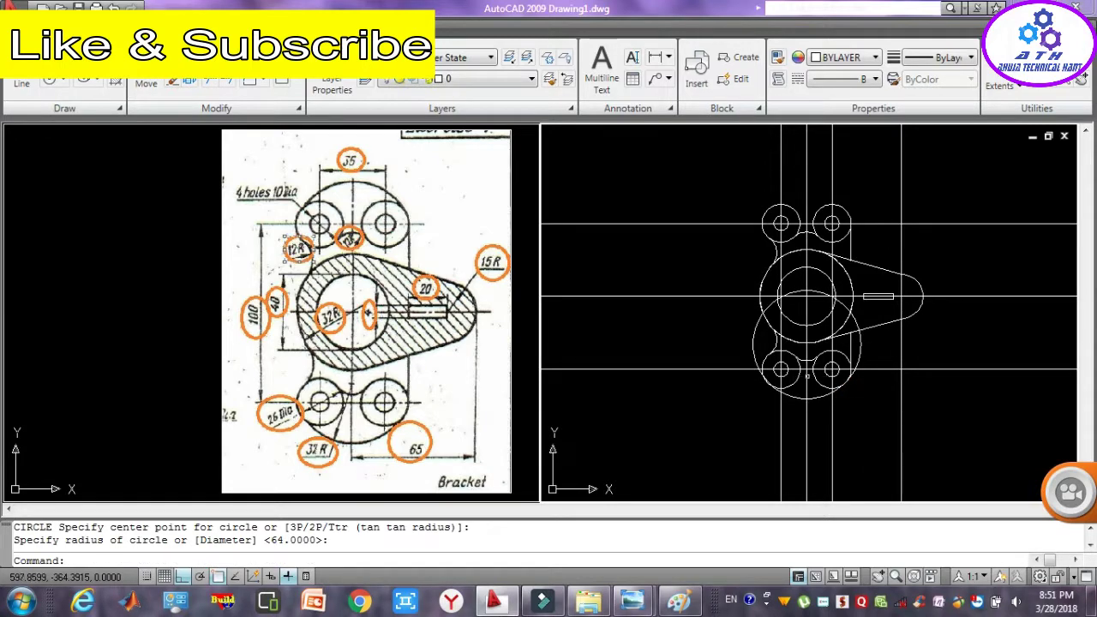
key("Escape")
- Trim the large lower circle's excess against the two bottom circles
left_click(796, 380)
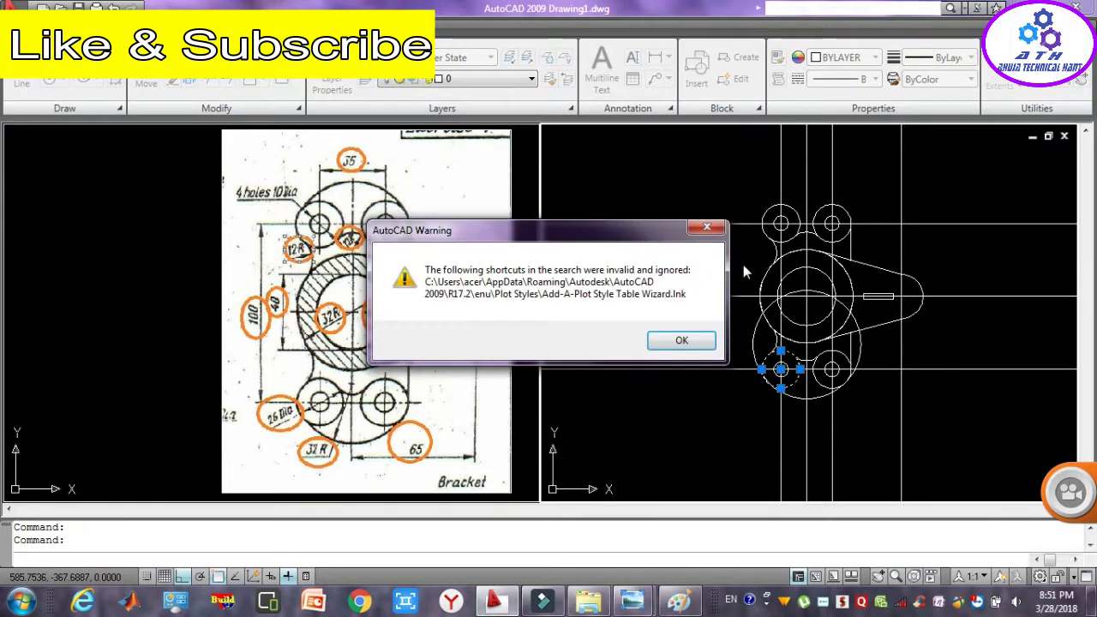
left_click(713, 229)
key("ctrl+1")
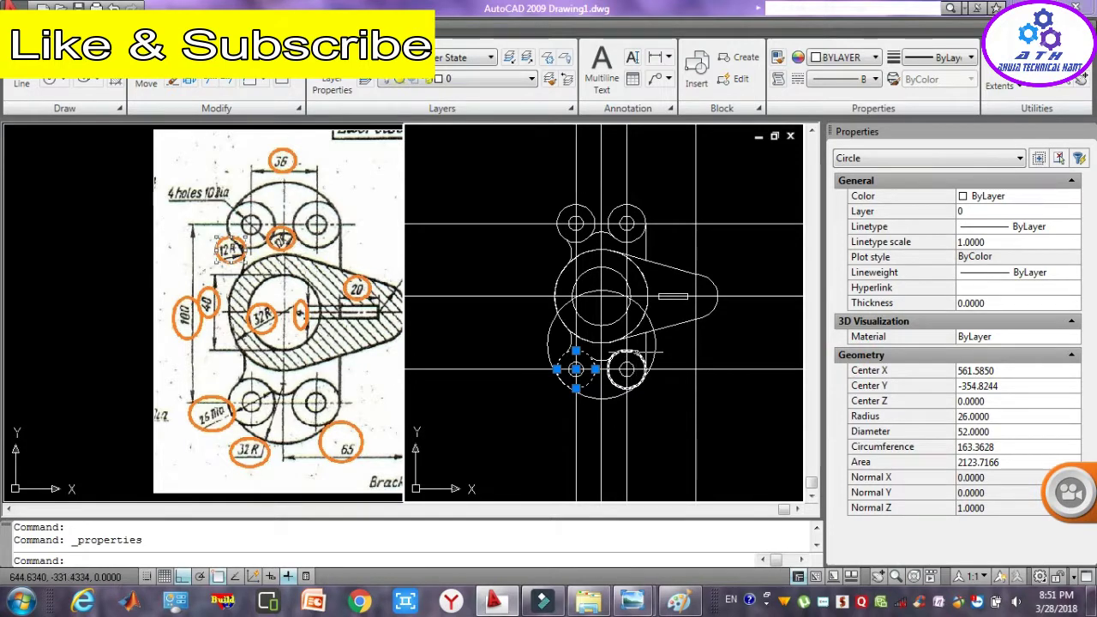
left_click(636, 360)
key("Return")
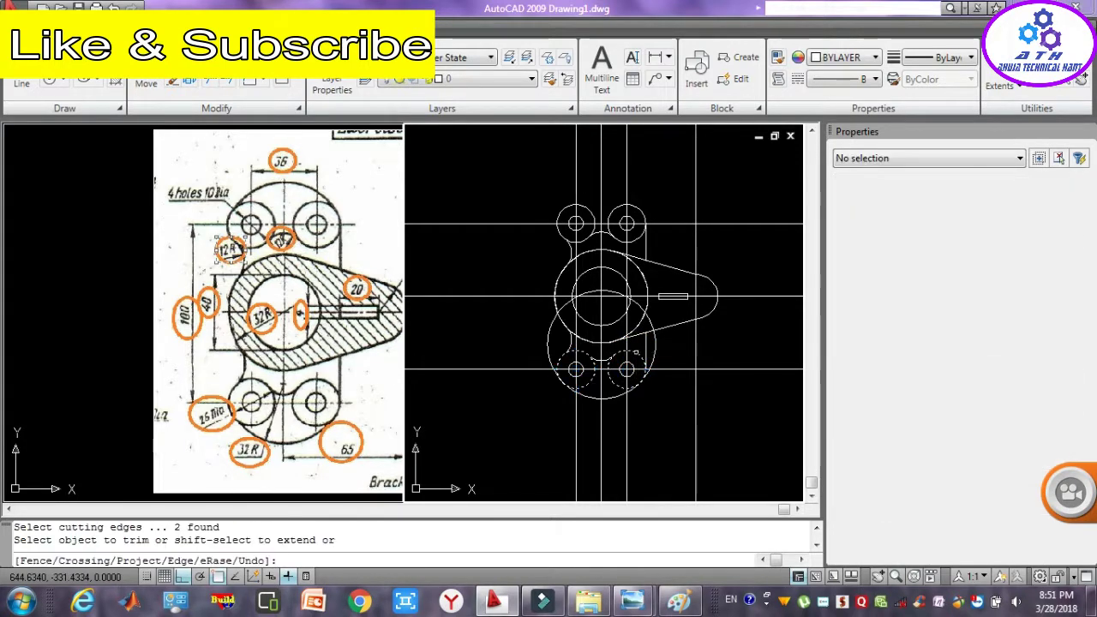
left_click(547, 325)
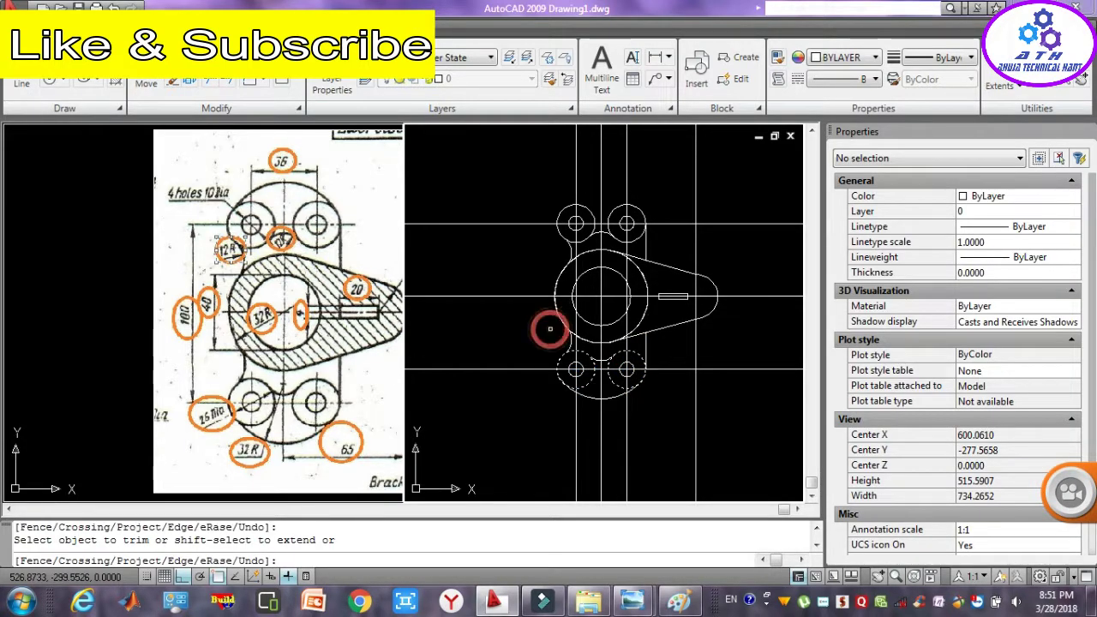
key("Escape")
key("Escape")
key("Escape")
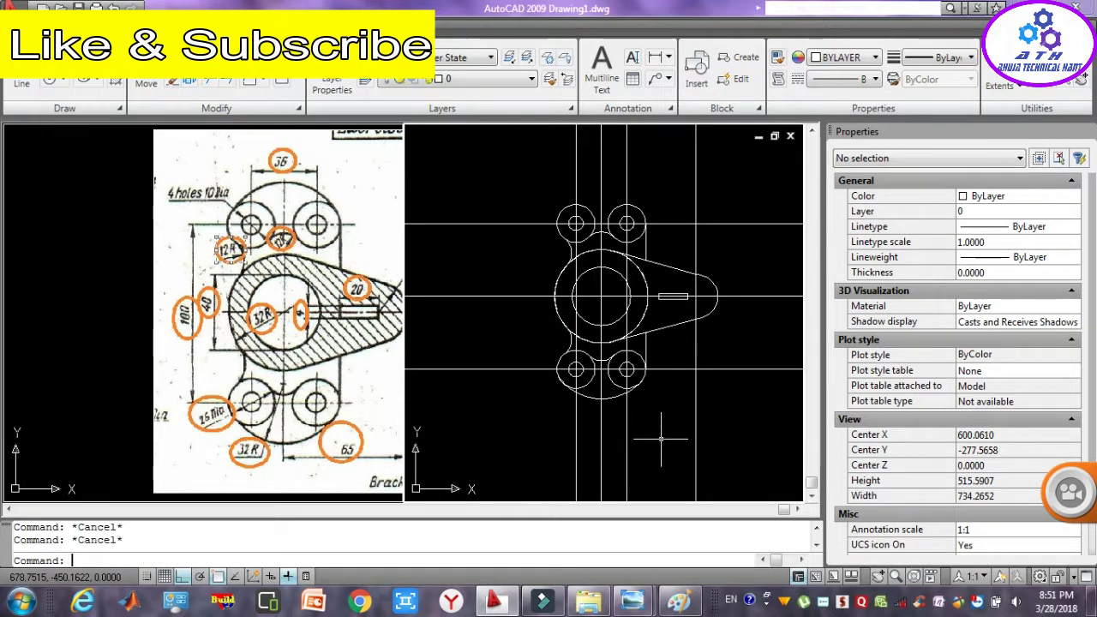
- Draw a trial circle around the top holes, then delete it
type("c")
key("Return")
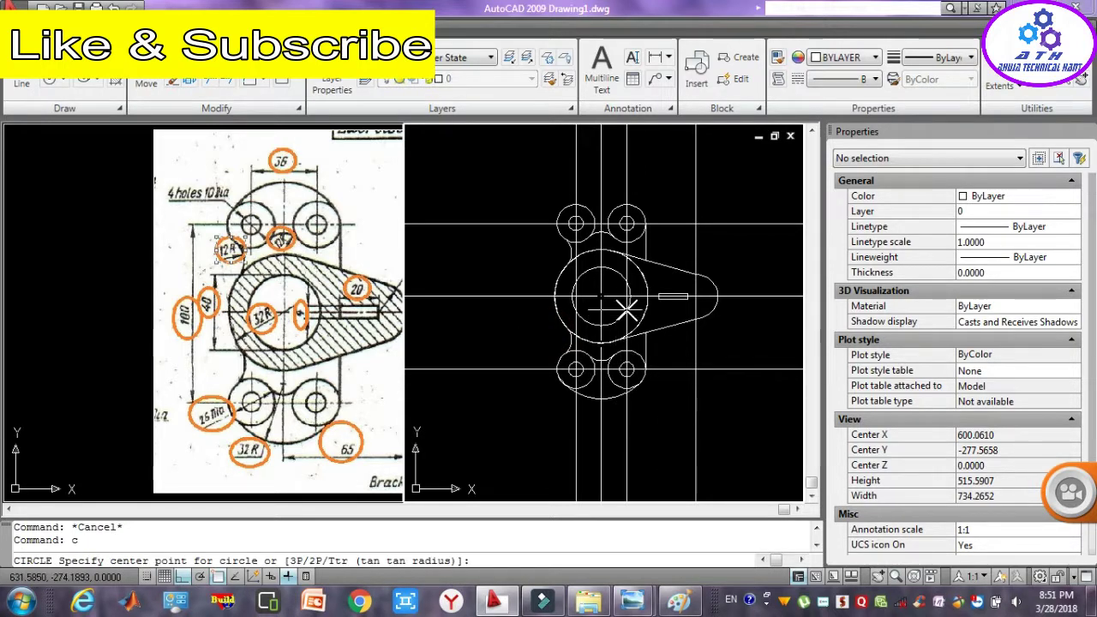
left_click(602, 233)
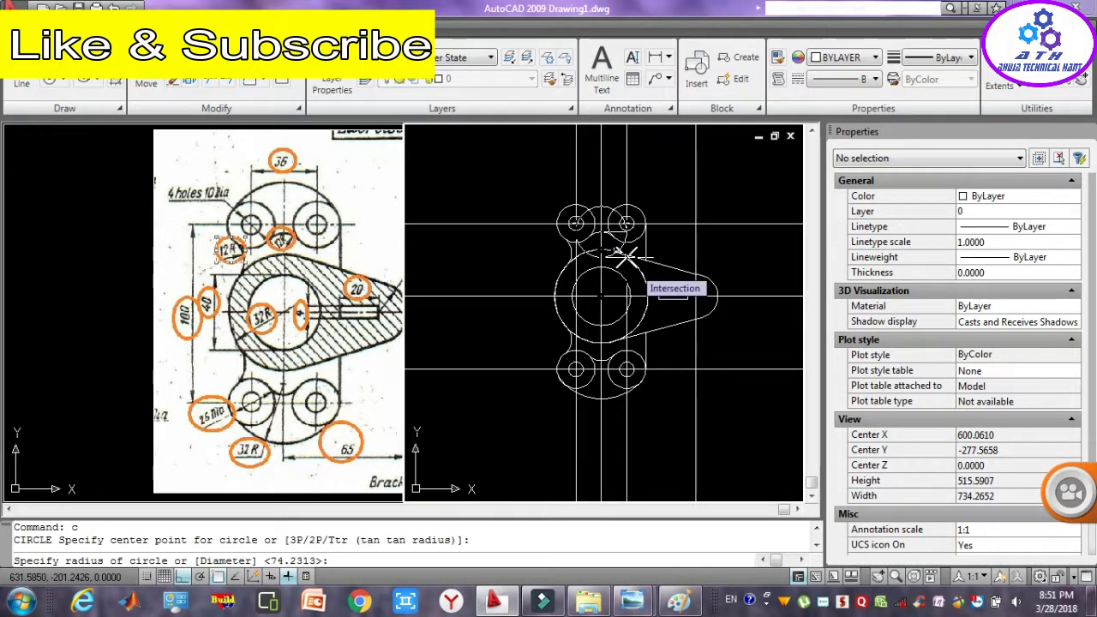
key("F11")
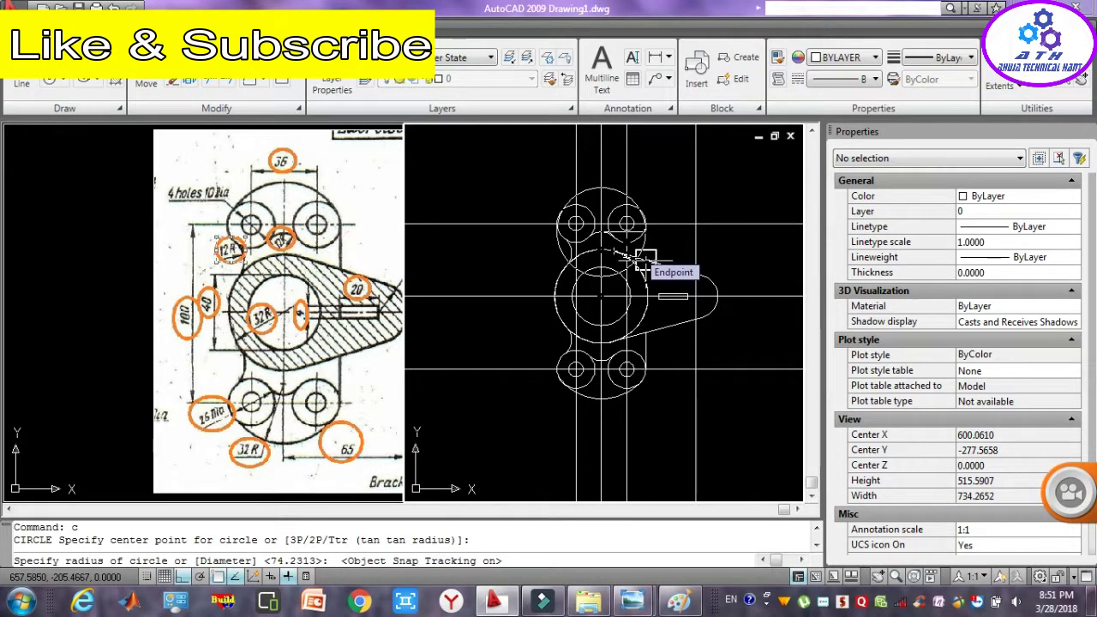
left_click(642, 260)
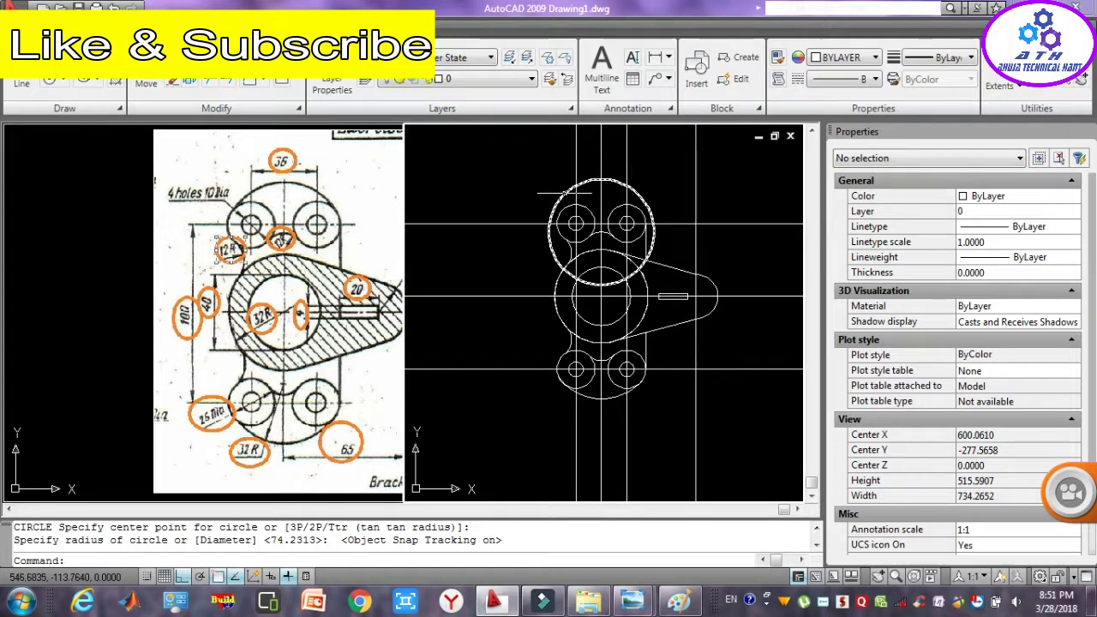
left_click(566, 196)
key("Delete")
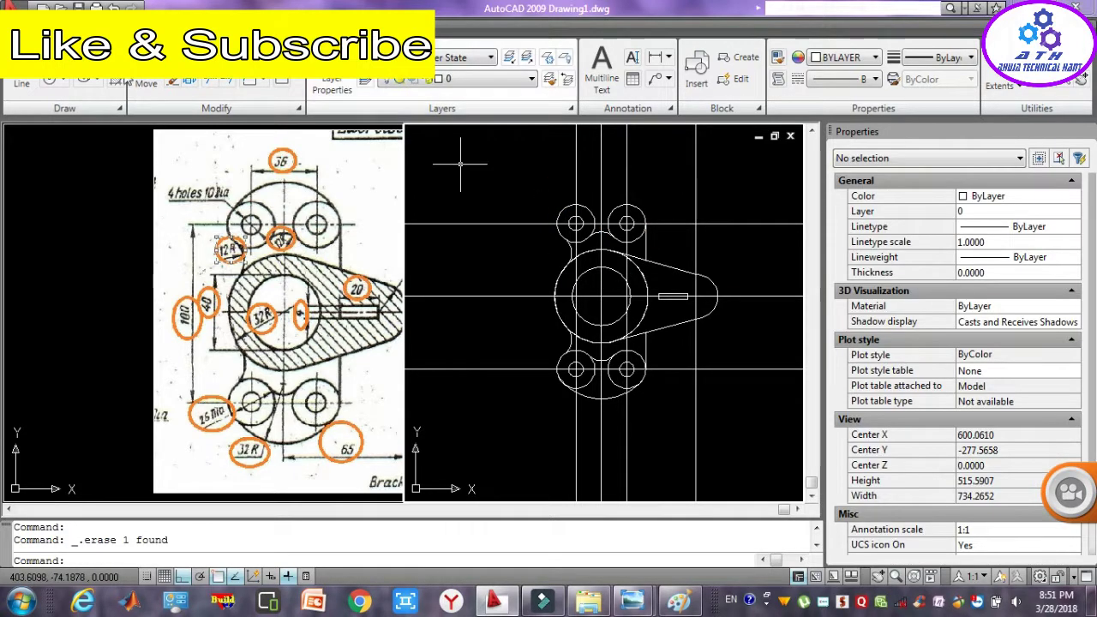
- Draw a Start-End-Radius arc of radius 64 at the top, then undo it
left_click(73, 60)
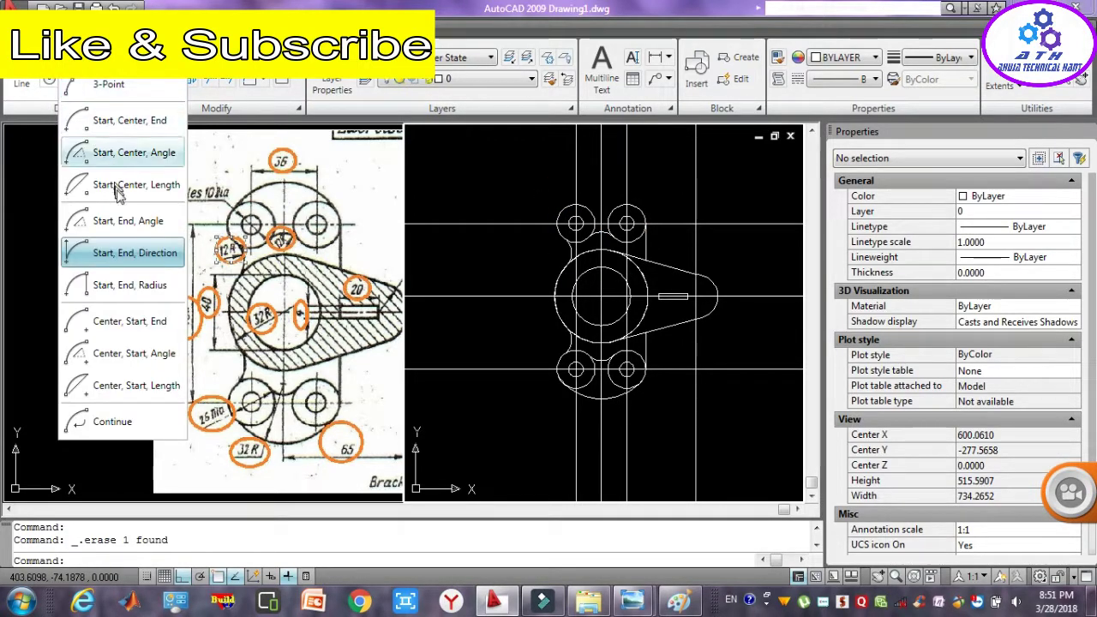
left_click(130, 285)
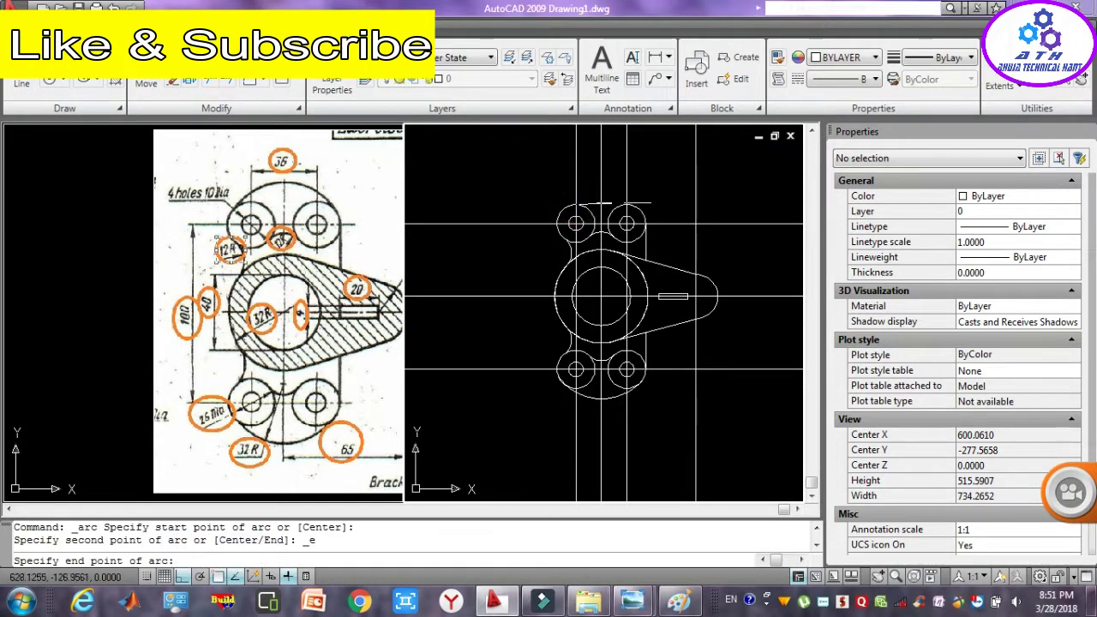
left_click(627, 224)
type("64")
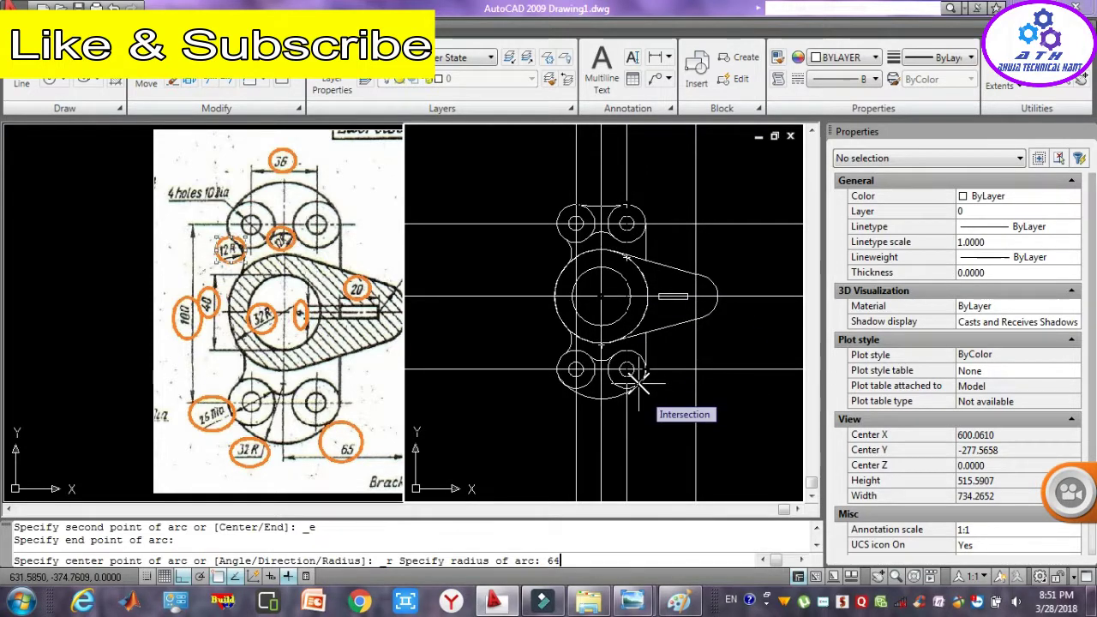
key("Return")
key("ctrl+z")
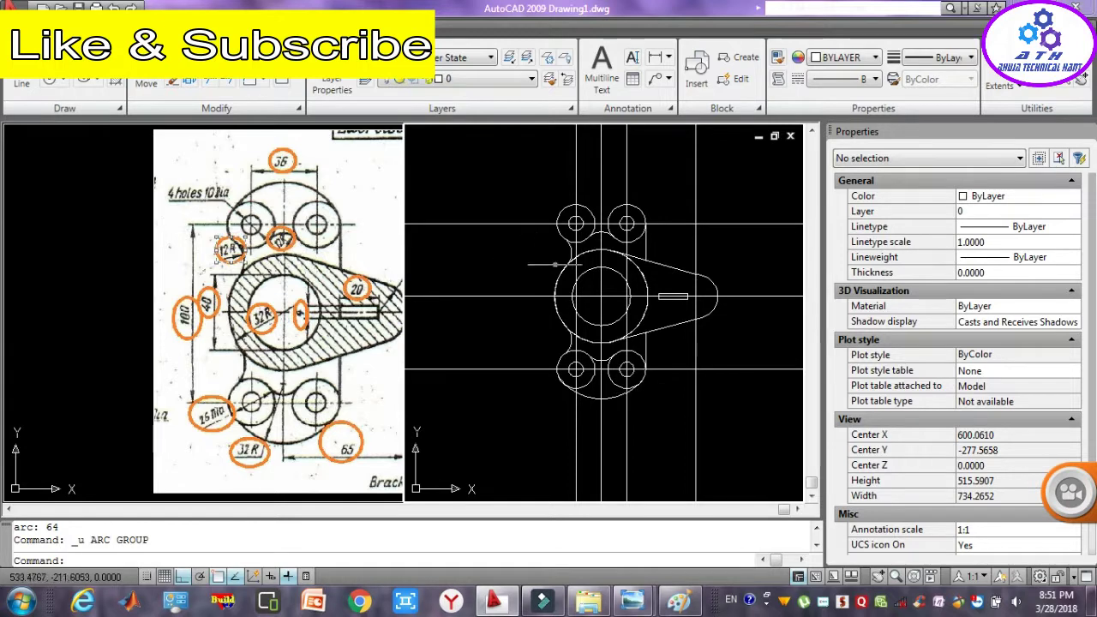
type("c")
- Start a circle centred at the upper intersection and turn ortho mode off
key("Return")
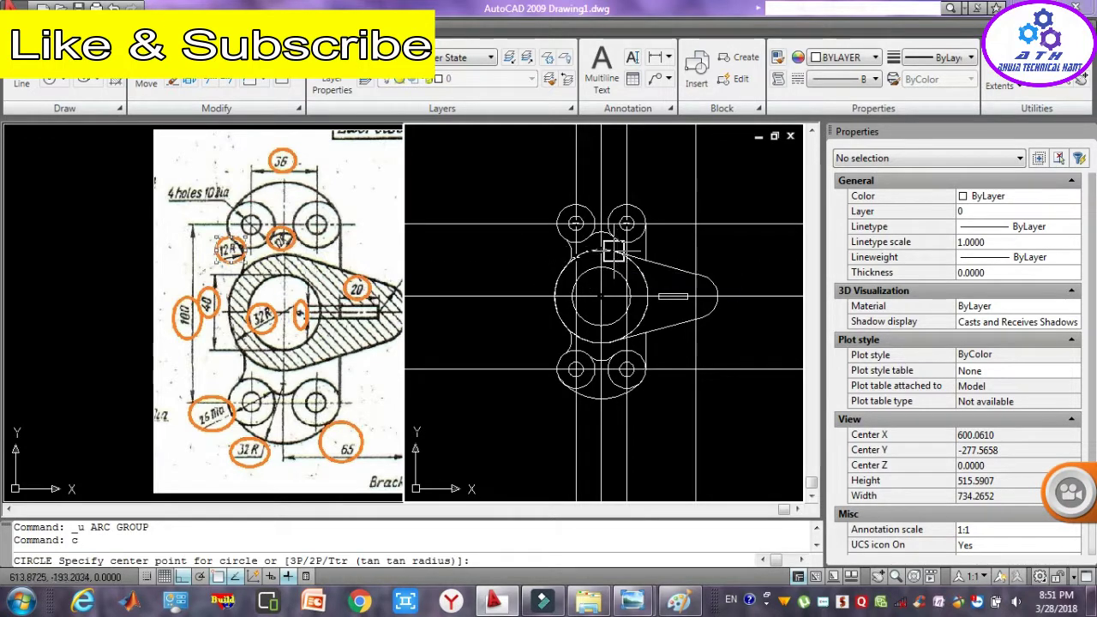
left_click(601, 230)
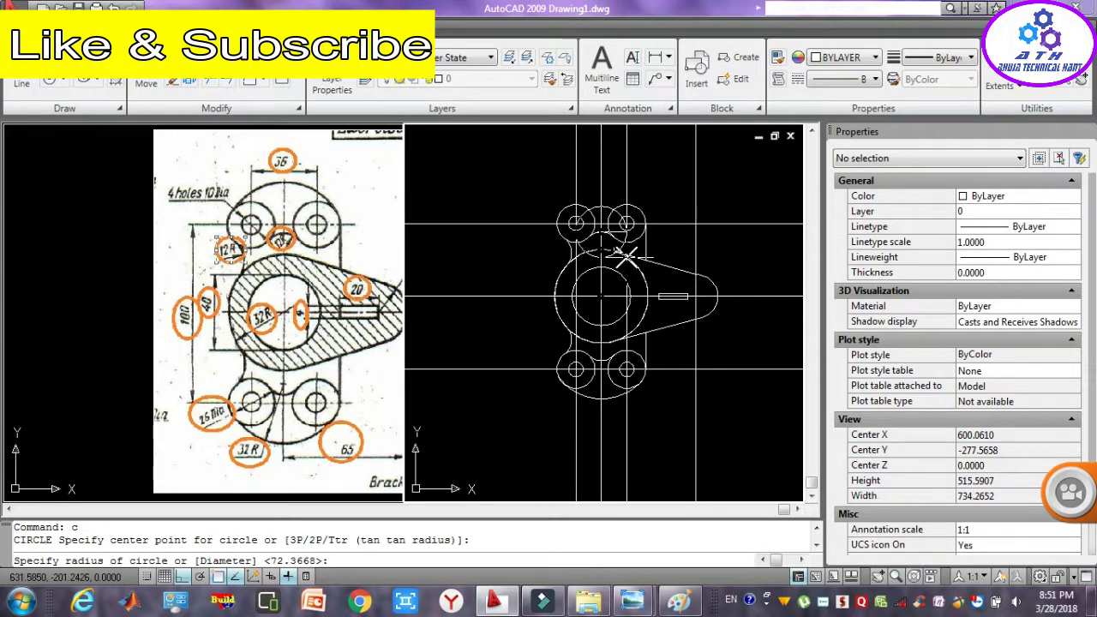
left_click(183, 580)
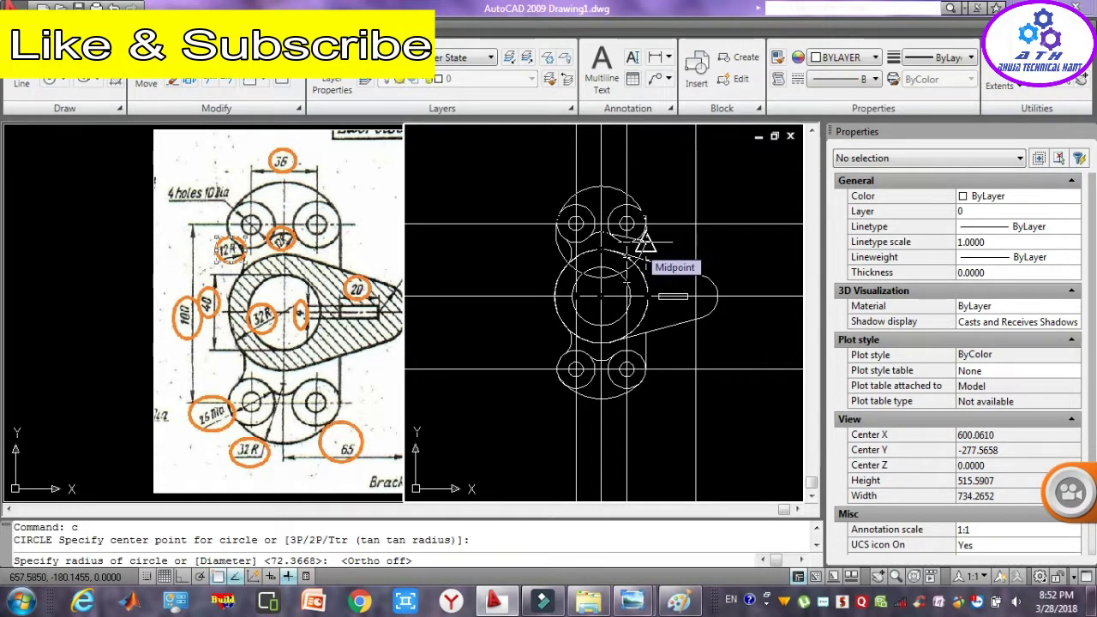
- Complete the circle at the line midpoint, then trim the tangent line against both top circles
left_click(643, 246)
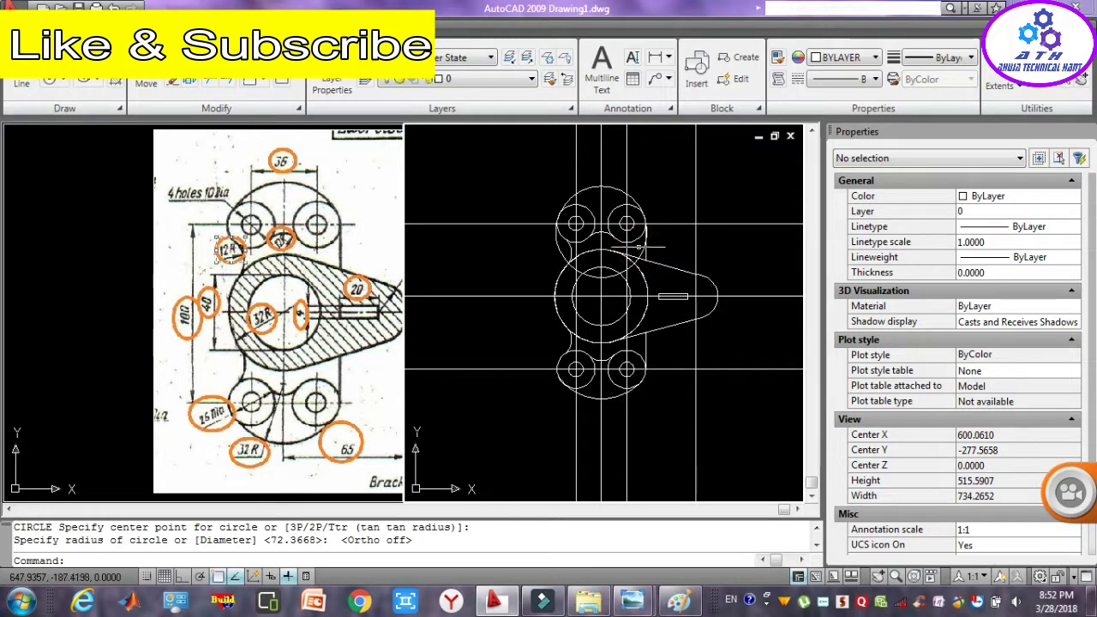
left_click(641, 214)
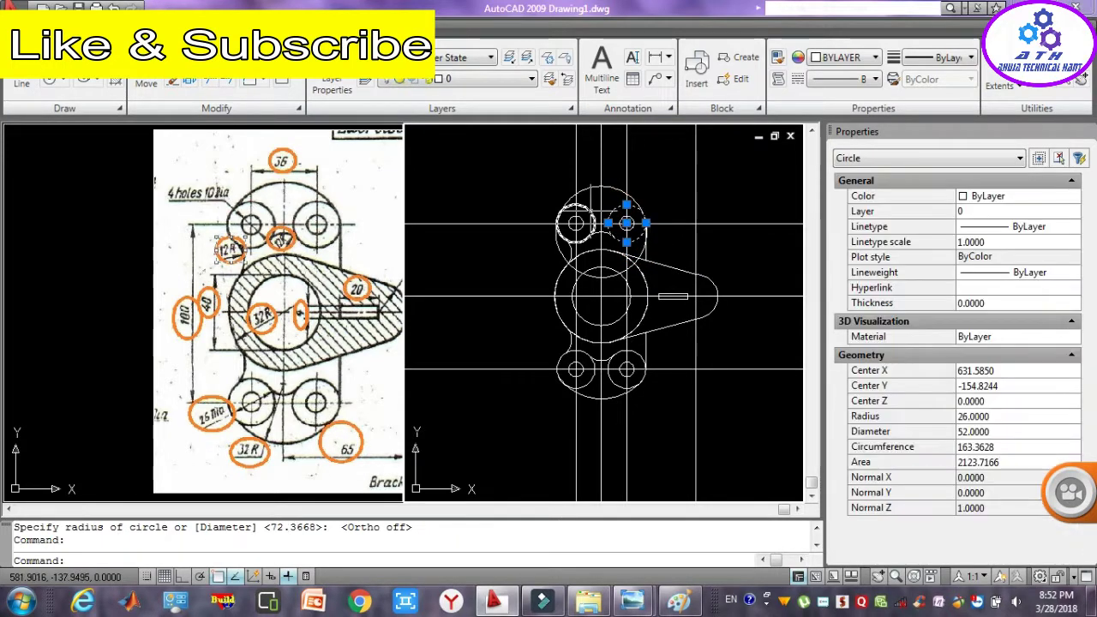
left_click(561, 211)
type("tr")
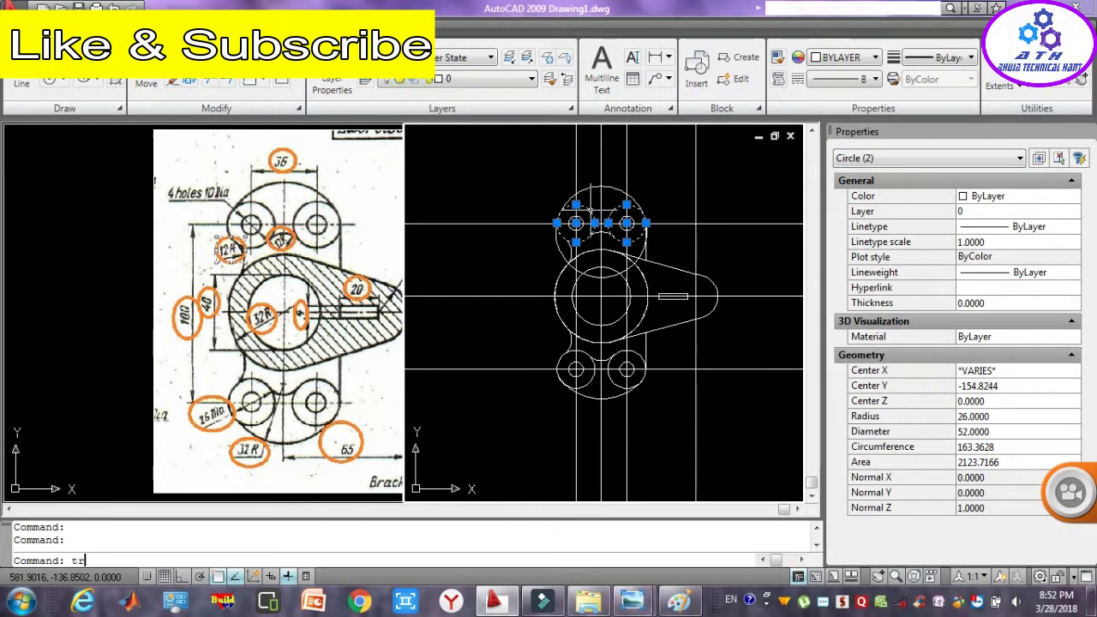
key("Return")
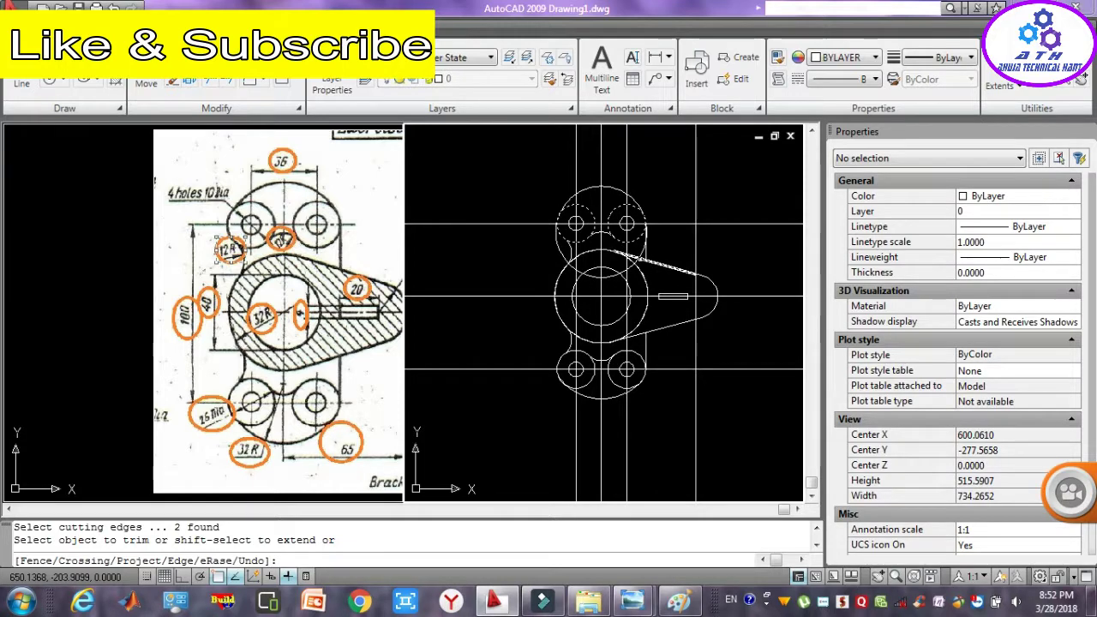
left_click(639, 257)
left_click(636, 258)
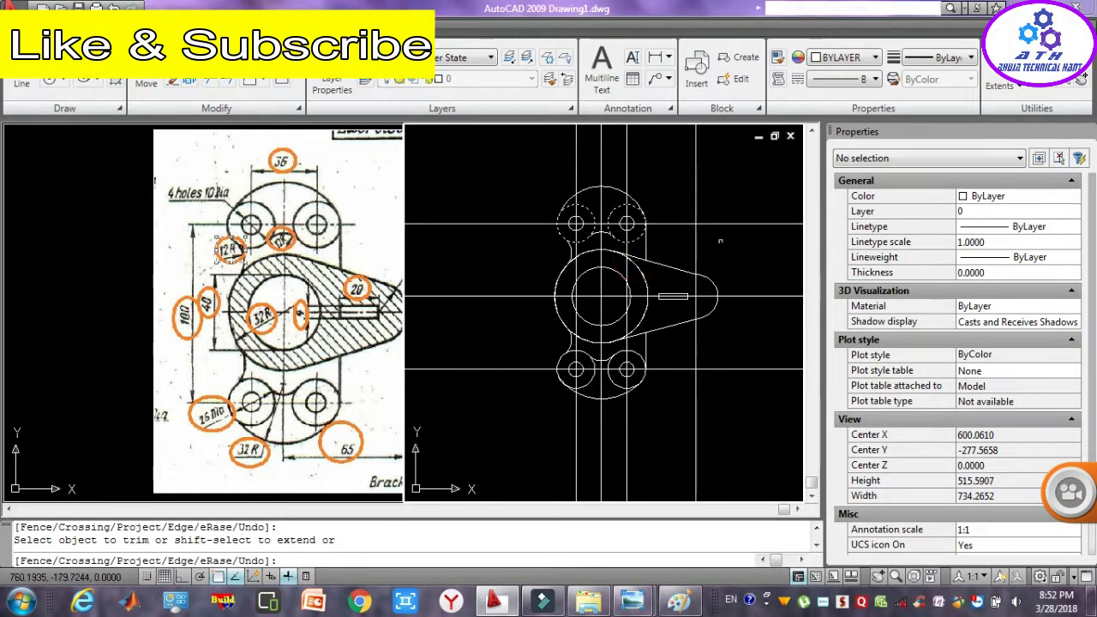
key("Escape")
key("Escape")
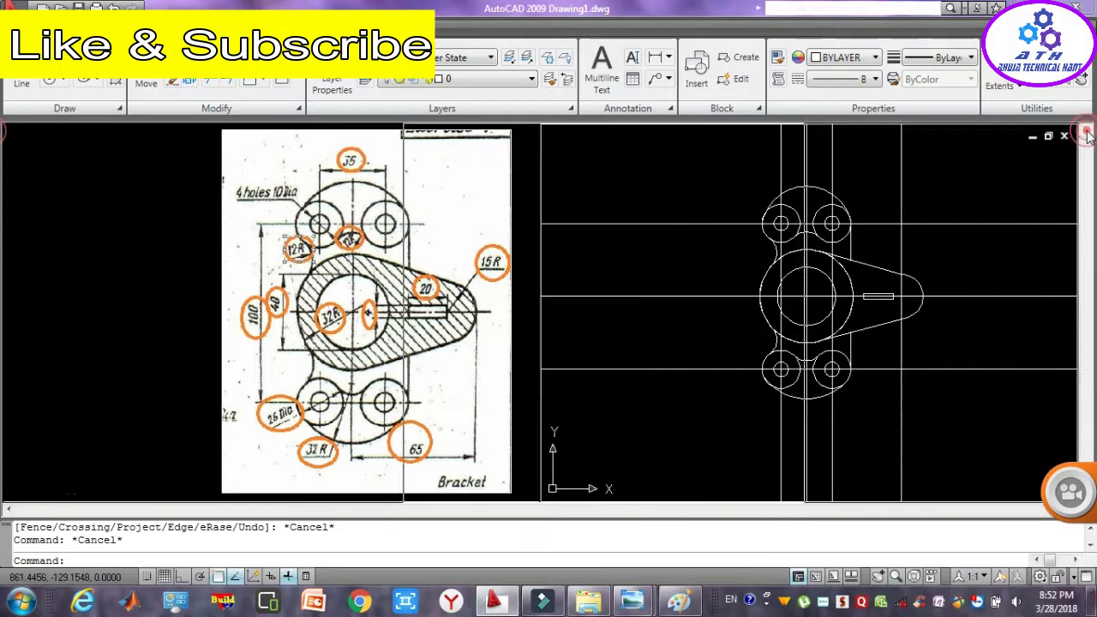
- Delete the three horizontal and four vertical construction lines
left_click(1086, 134)
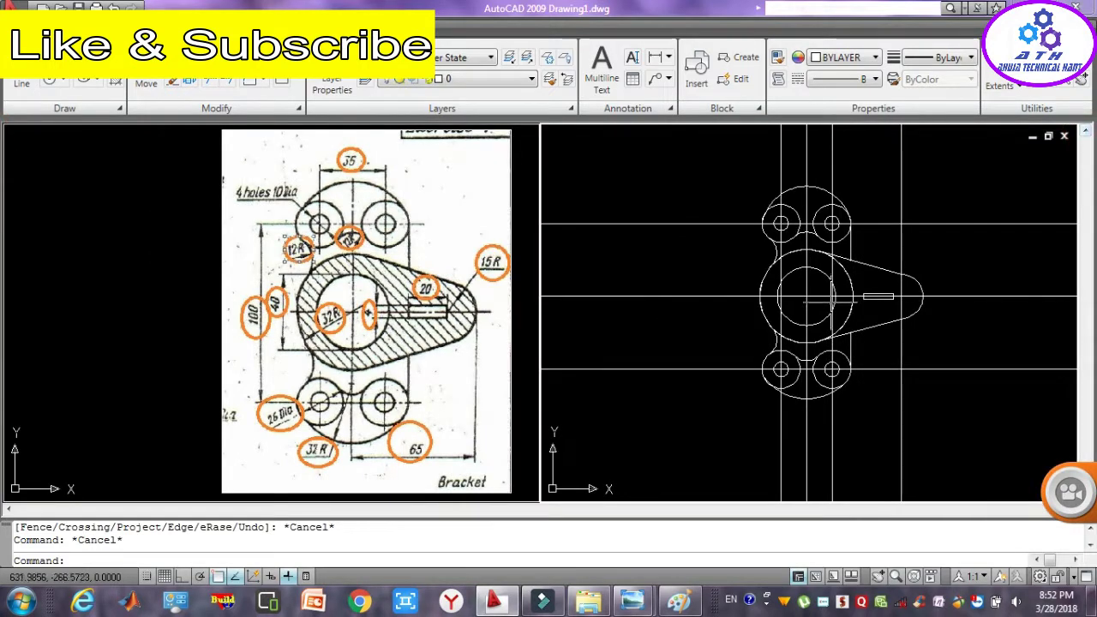
left_click(981, 402)
left_click(941, 198)
key("Delete")
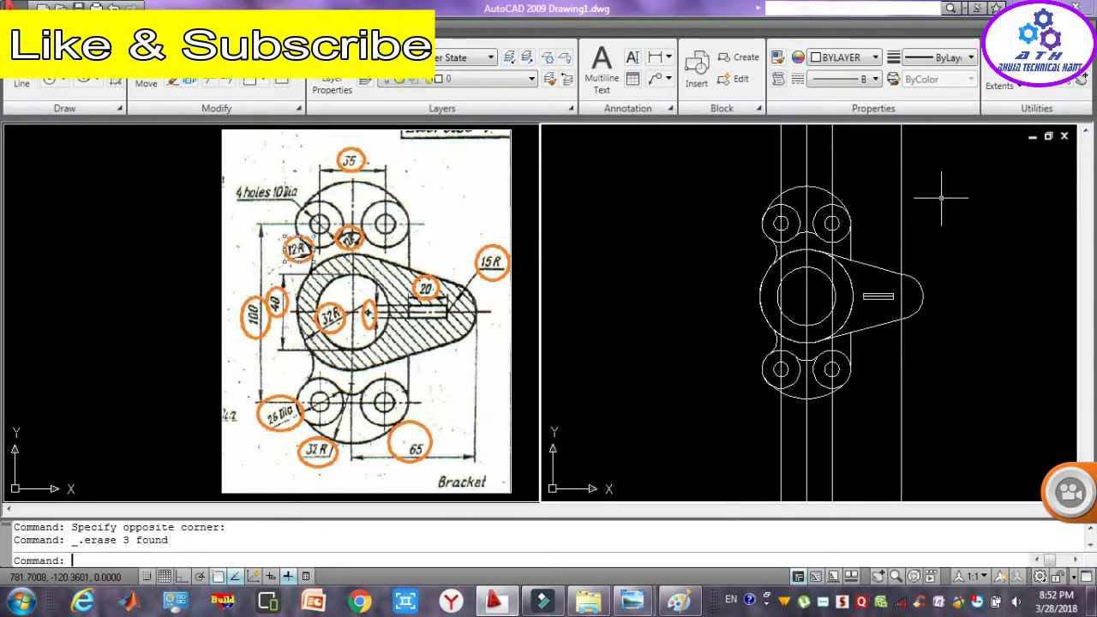
left_click(938, 410)
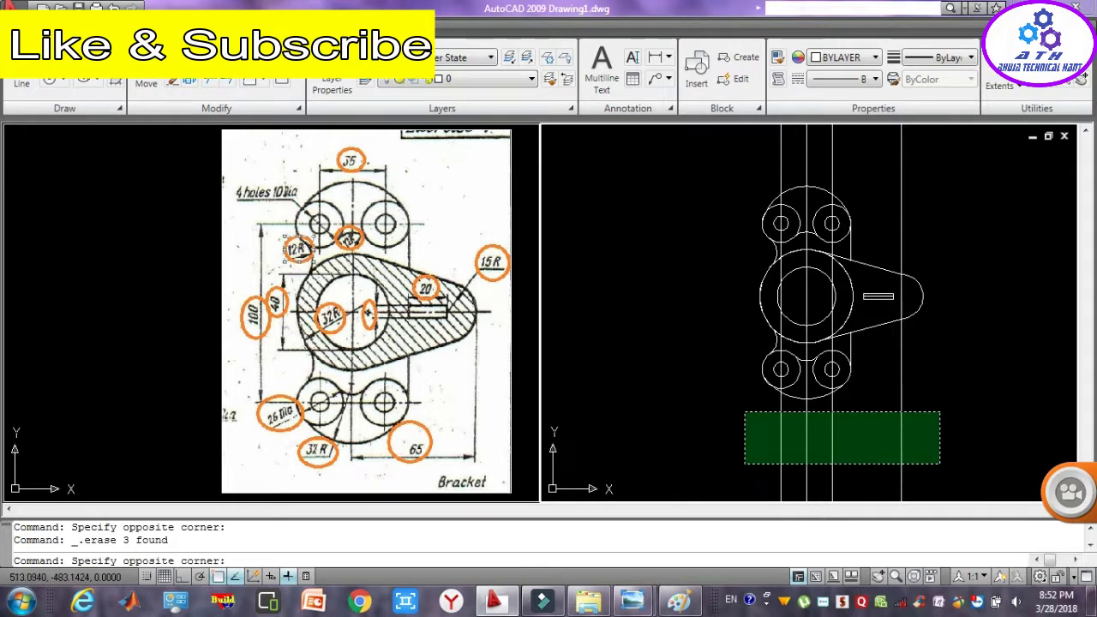
left_click(744, 466)
key("Delete")
type("g")
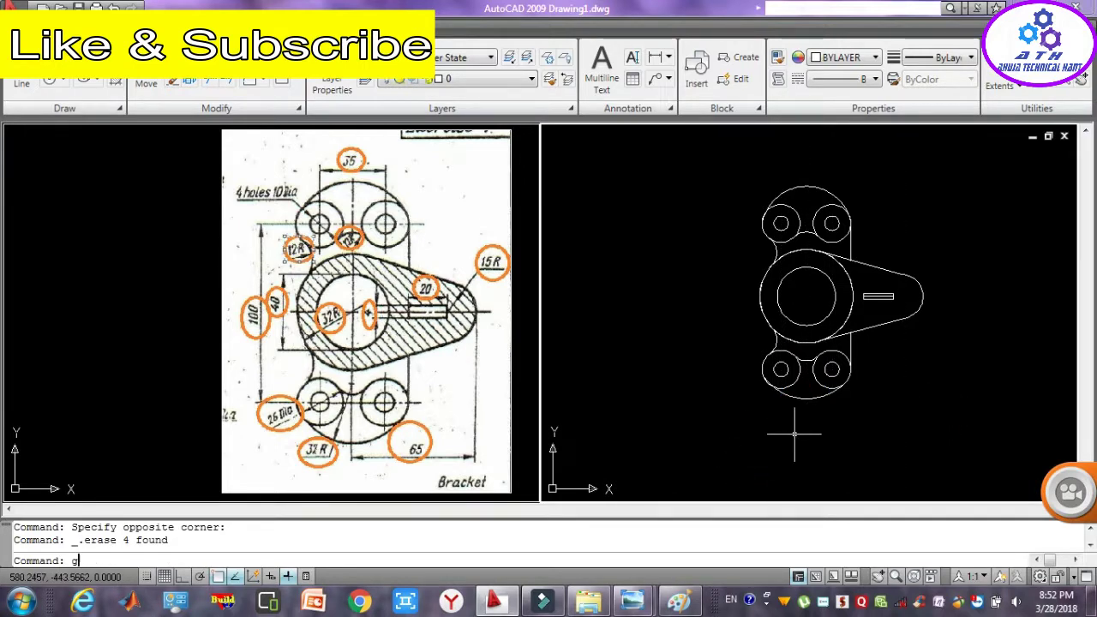
- Create a named group containing all 27 bracket objects
key("Return")
type("vadvdv")
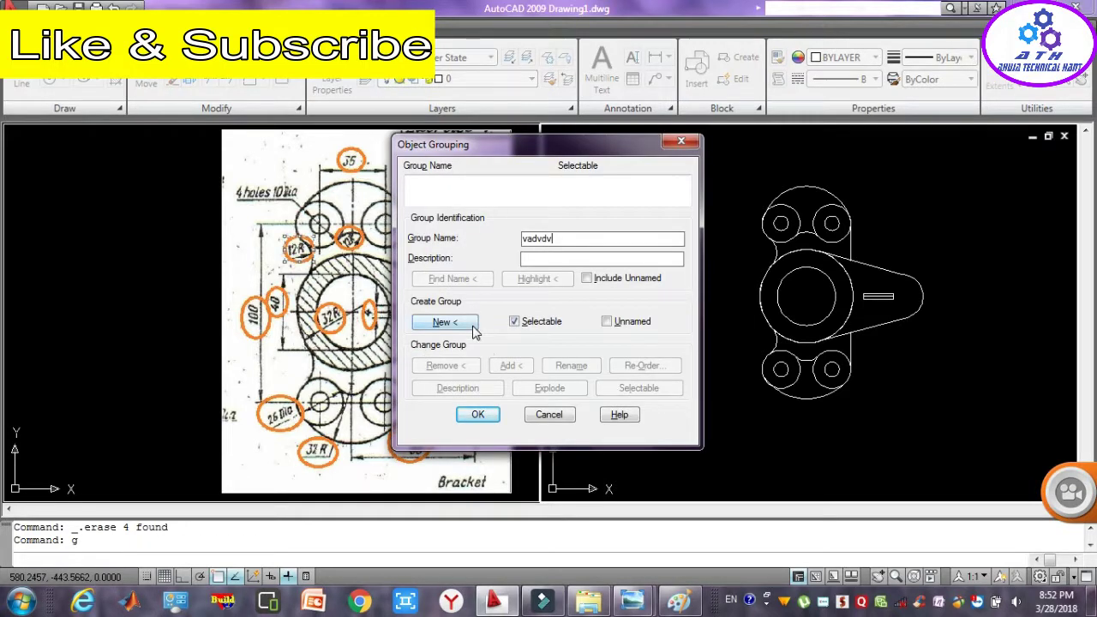
left_click(444, 322)
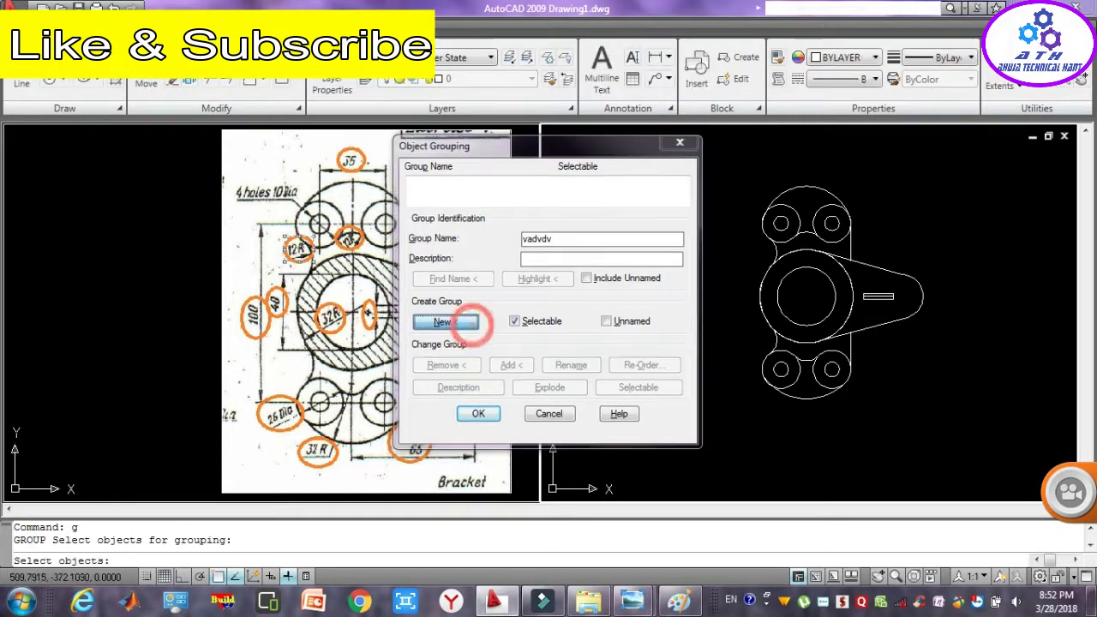
left_click(976, 416)
left_click(698, 171)
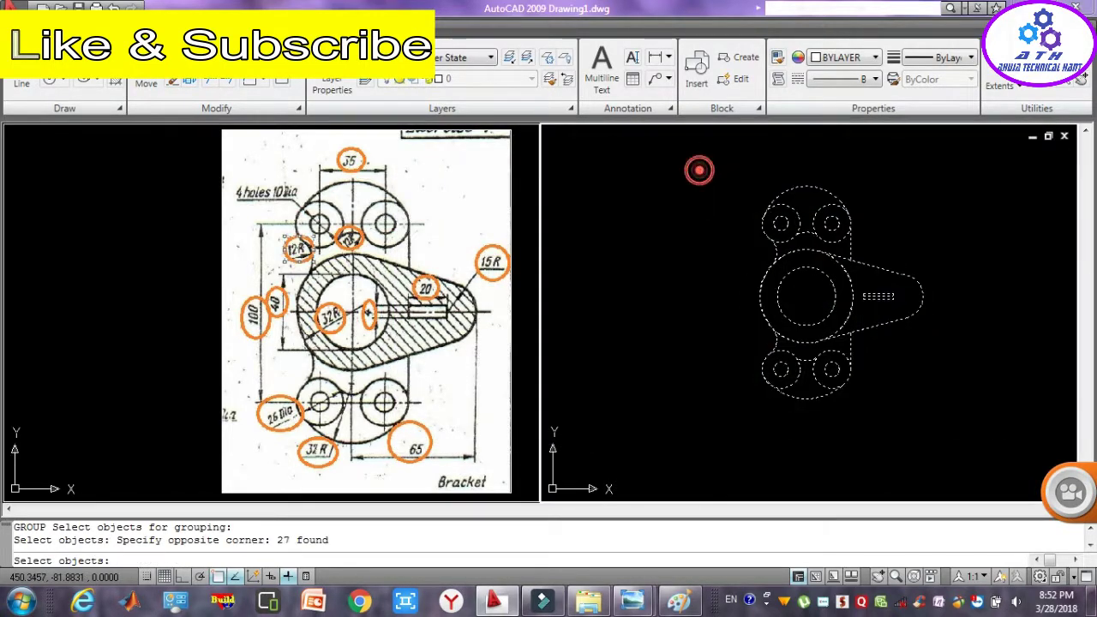
key("Return")
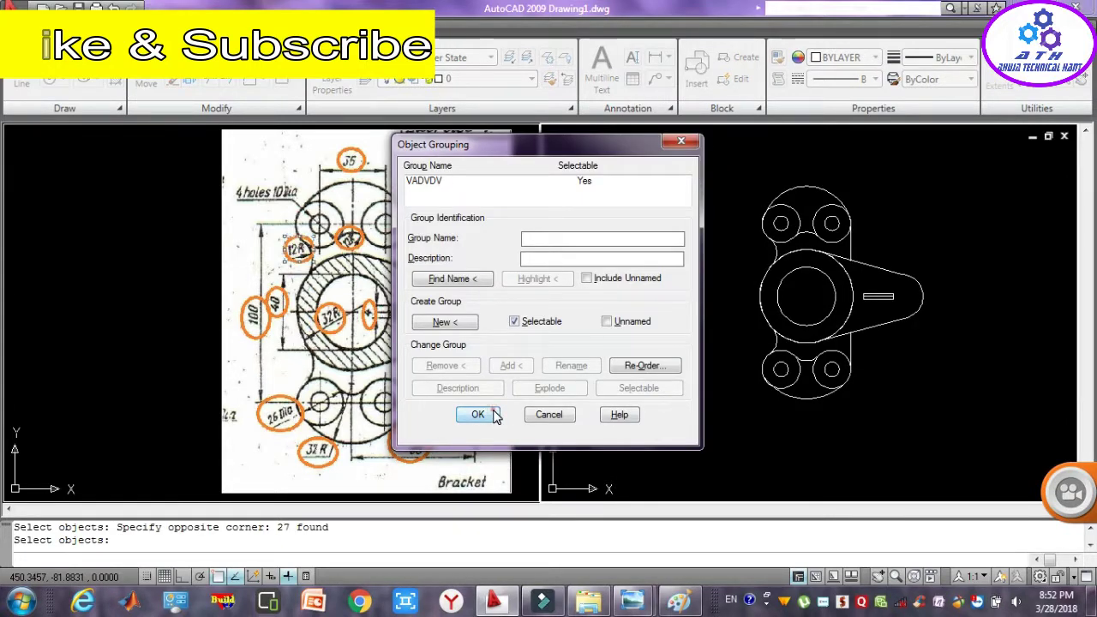
left_click(495, 416)
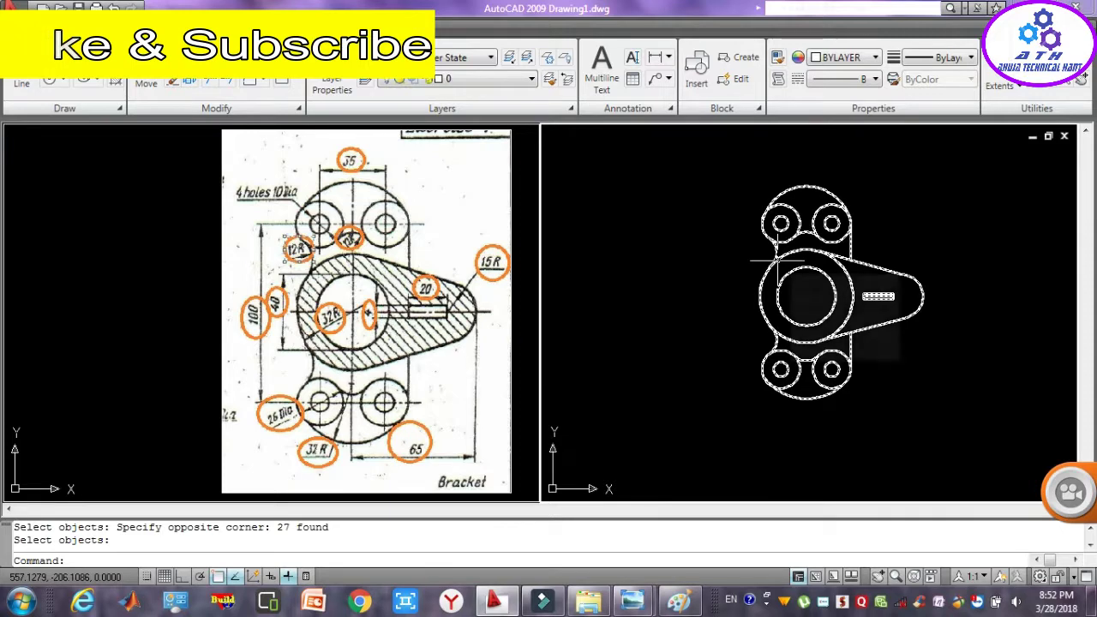
- Try hatching the arm from an inside point, then cancel and undo to restore the construction lines
type("h")
key("Return")
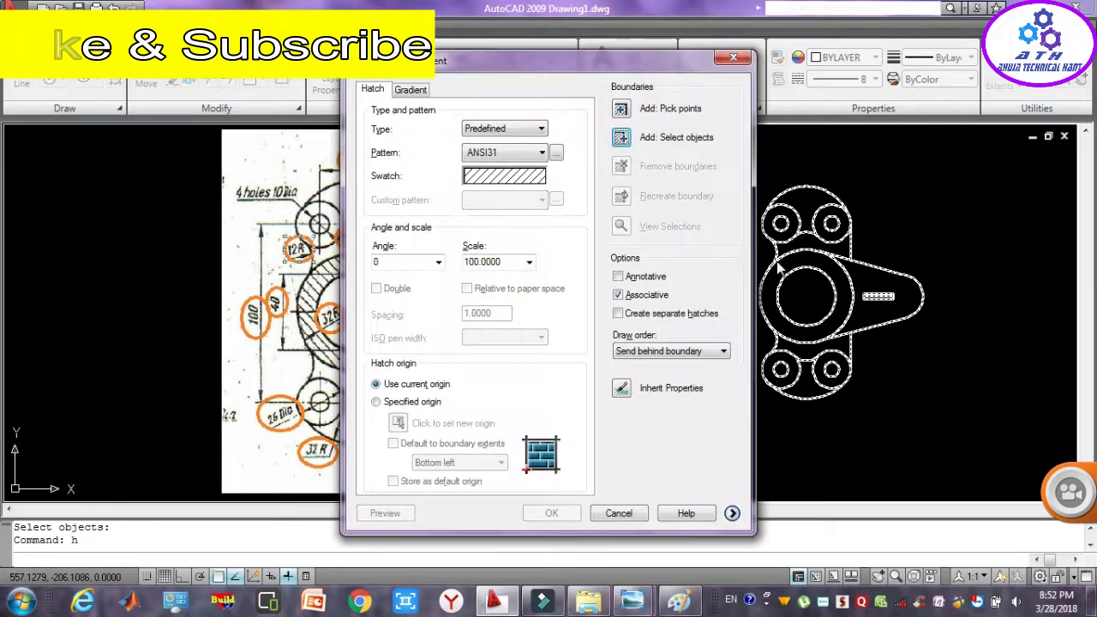
left_click(622, 112)
left_click(868, 284)
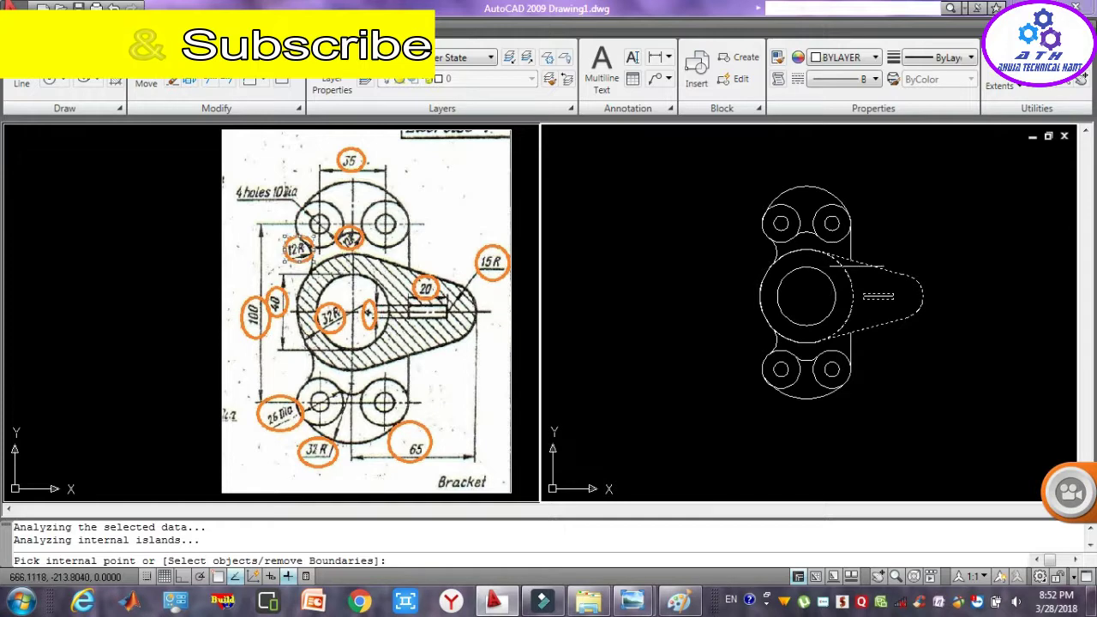
key("Escape")
key("Escape")
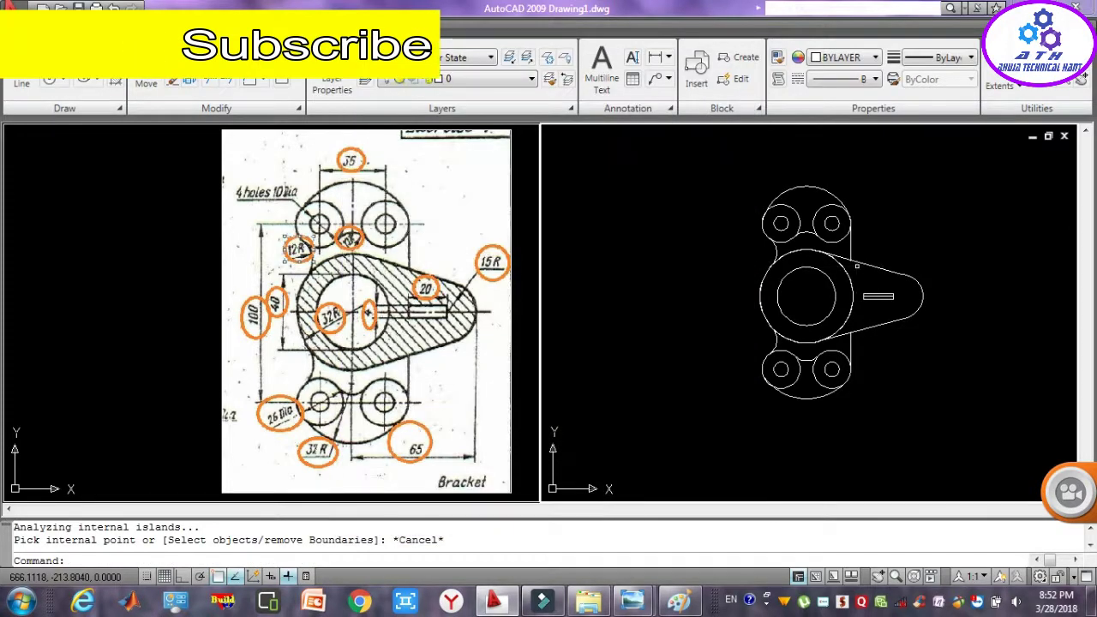
key("ctrl+z")
key("ctrl+z")
key("ctrl+z")
key("ctrl+z")
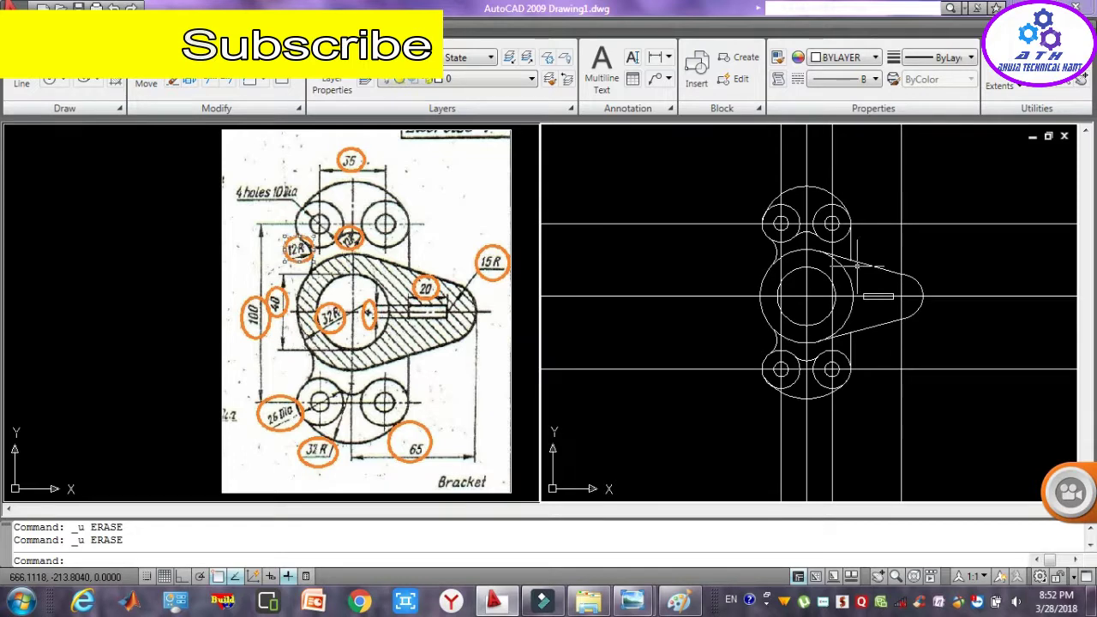
- Erase the three horizontal and four vertical construction lines
left_click(1019, 443)
left_click(953, 204)
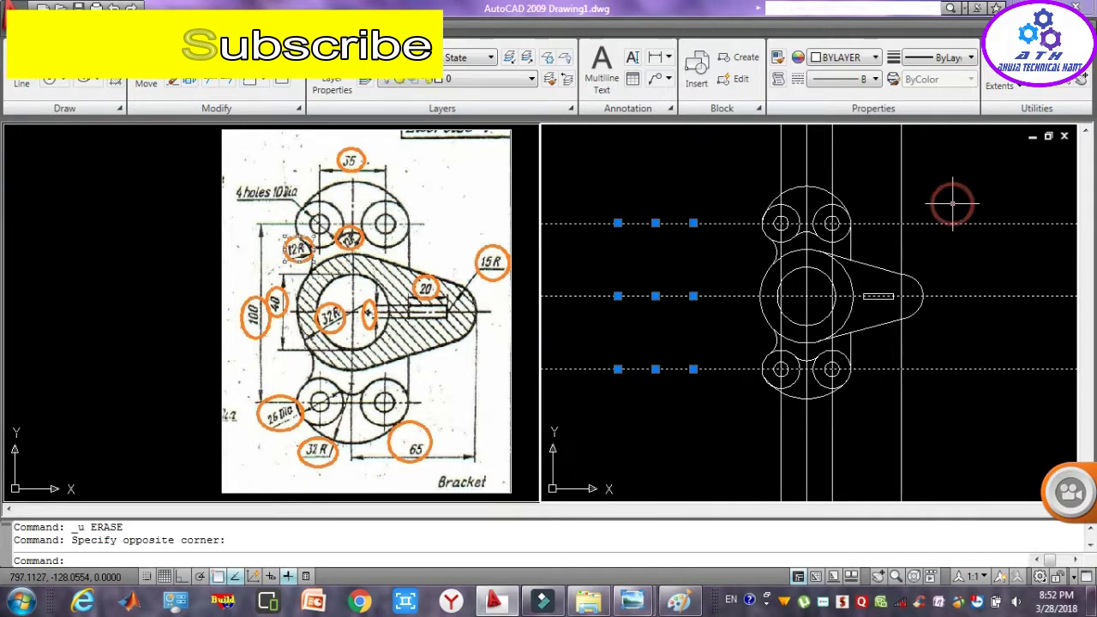
key("Delete")
left_click(927, 156)
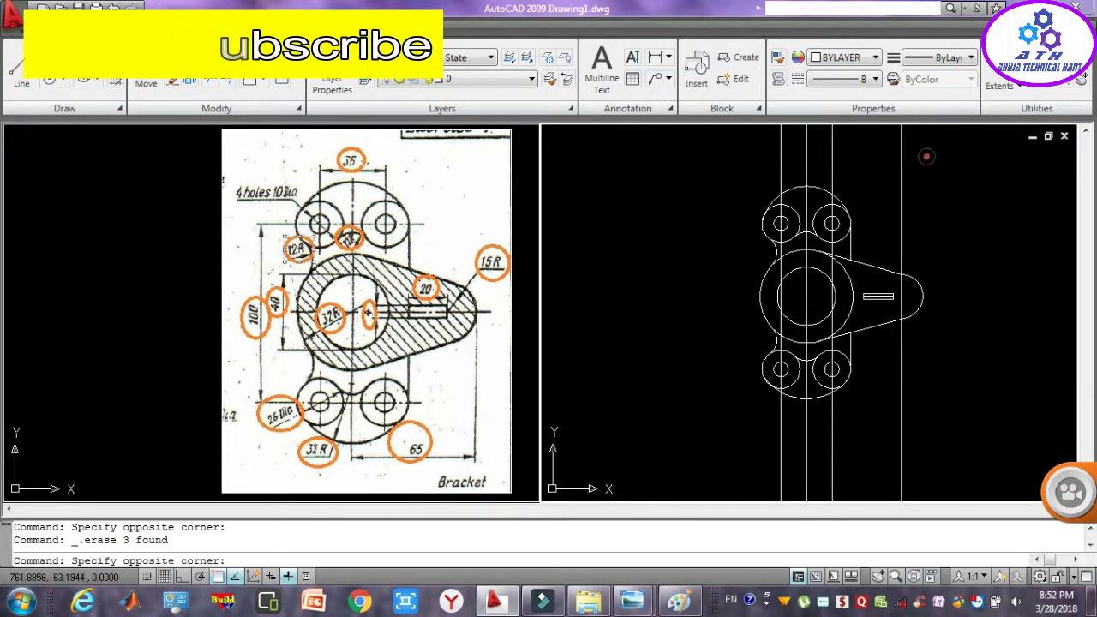
left_click(710, 160)
key("Delete")
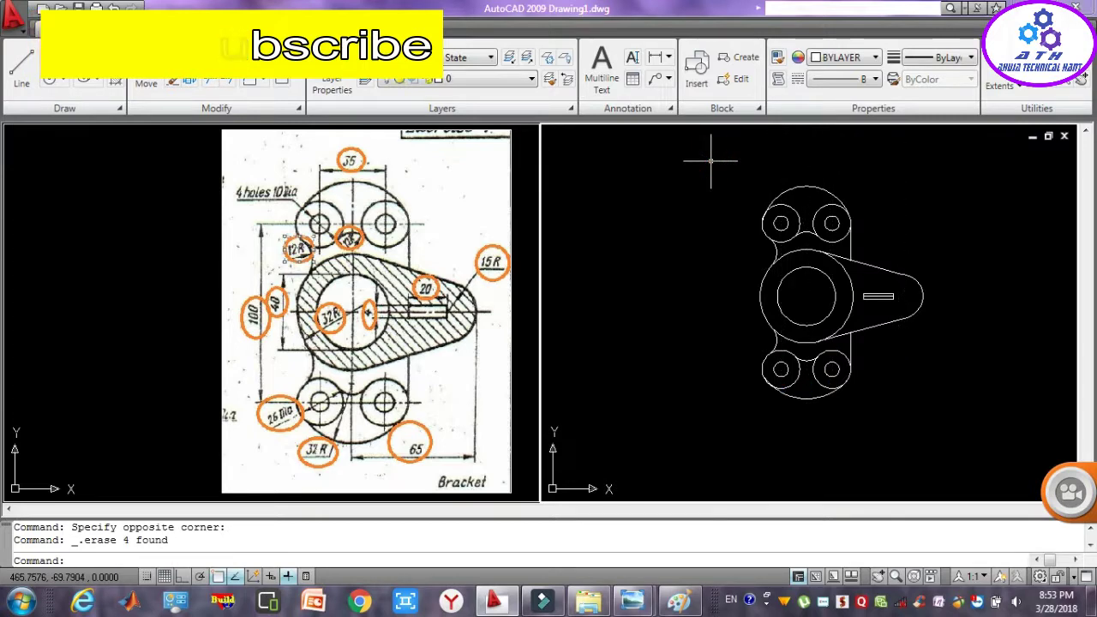
- Trim the large circle's arc between the arm's two tangent lines
left_click(866, 264)
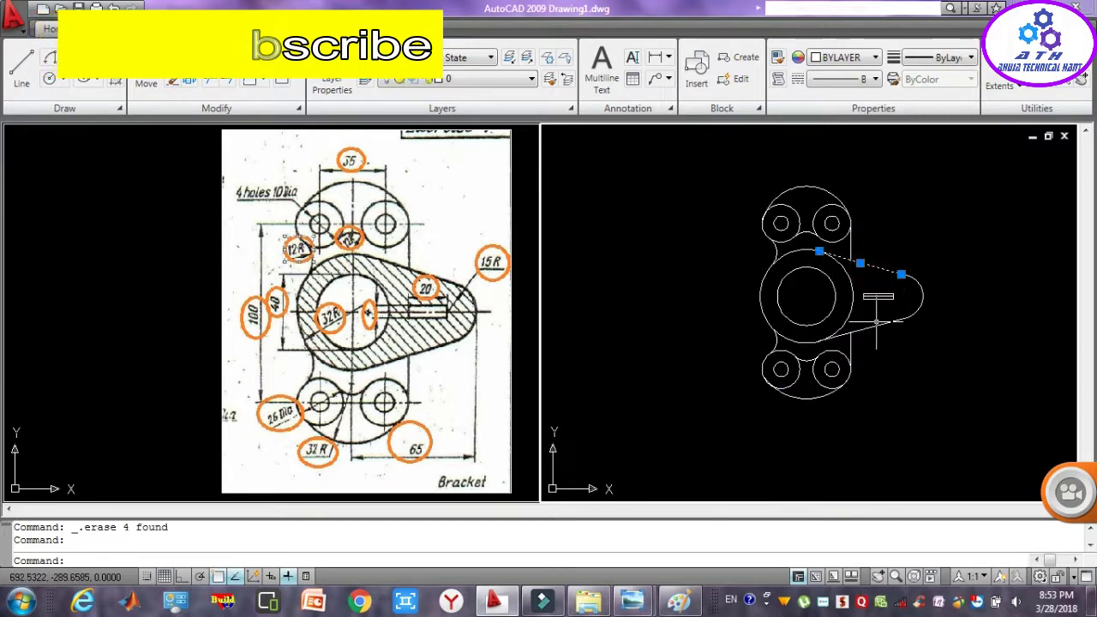
left_click(877, 323)
left_click(870, 344)
type("tr")
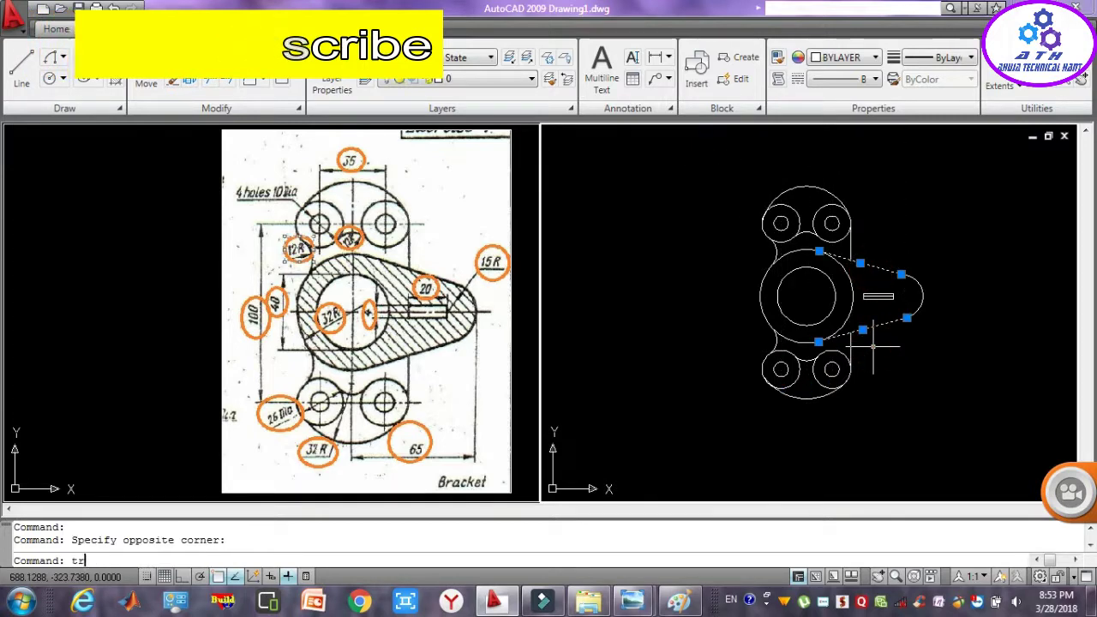
key("Return")
left_click(845, 306)
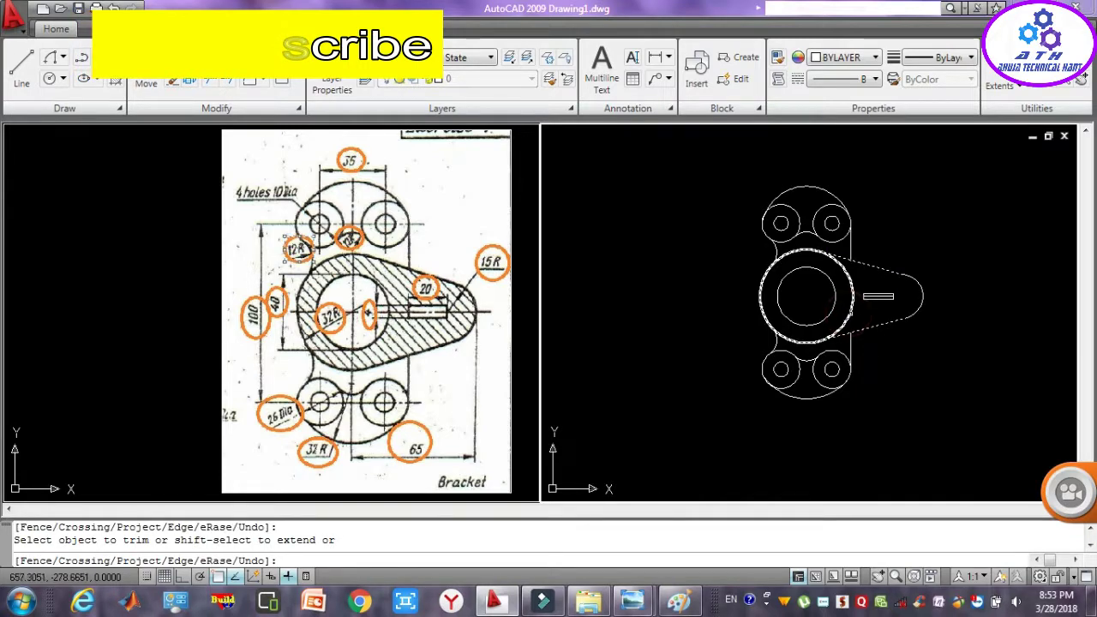
left_click(849, 311)
key("Escape")
key("Escape")
key("Escape")
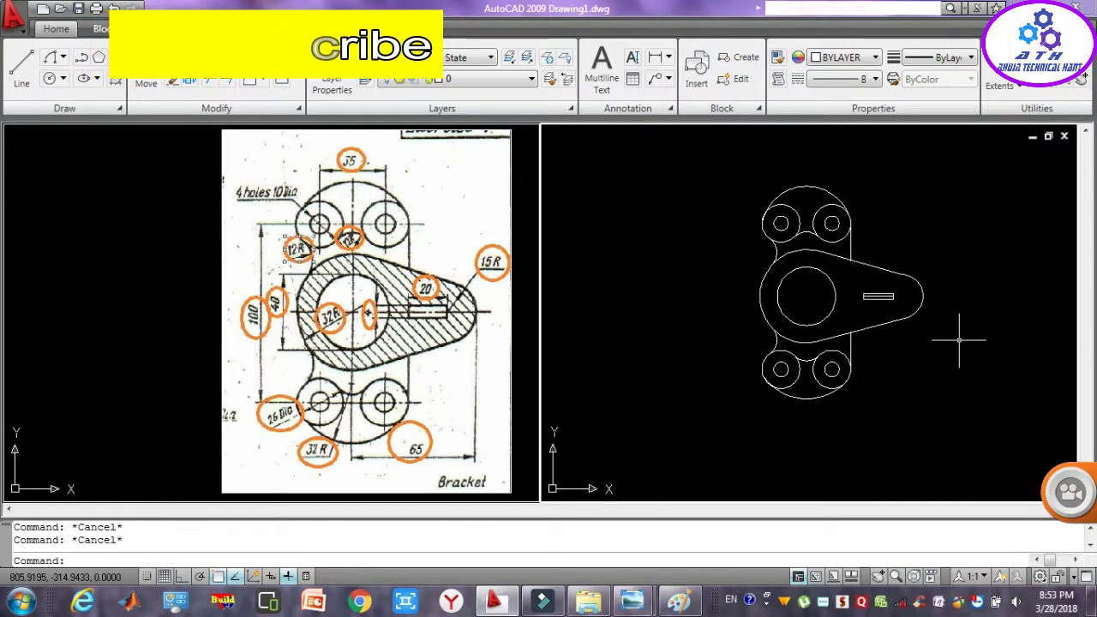
- Group all 27 bracket objects as a new group named VCDZFVD
type("g")
key("Return")
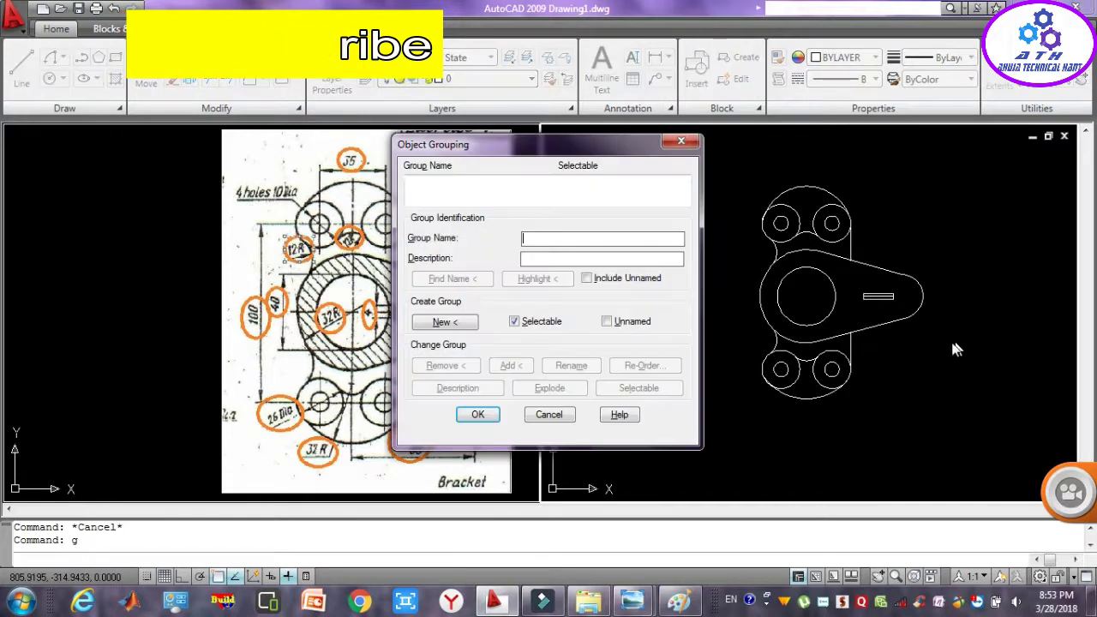
type("vcdzfvd")
left_click(457, 326)
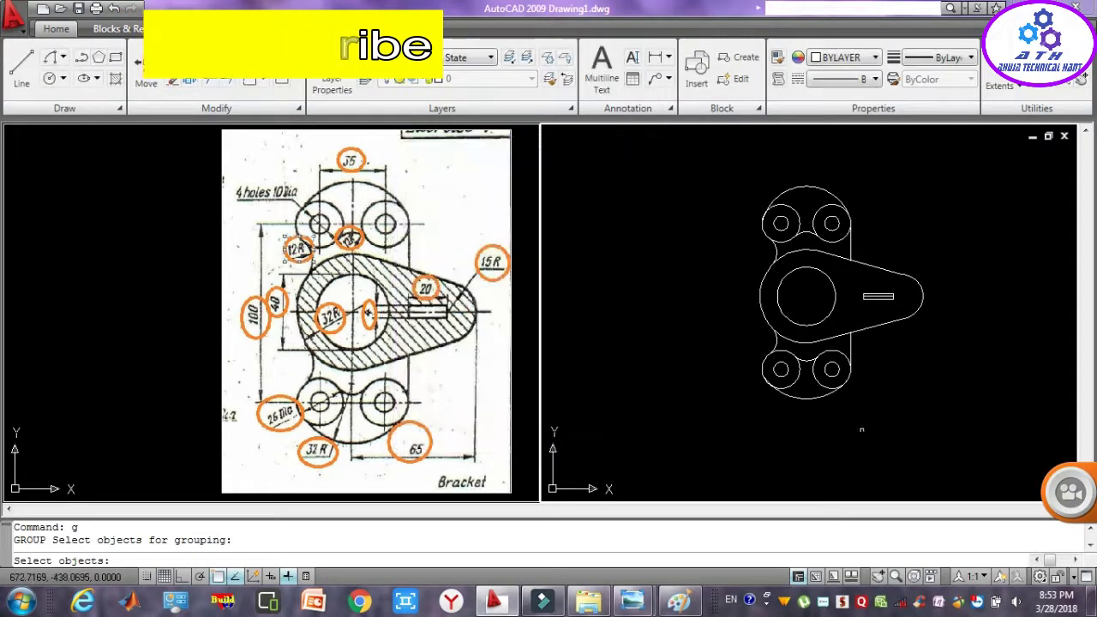
left_click(925, 424)
left_click(694, 176)
key("Return")
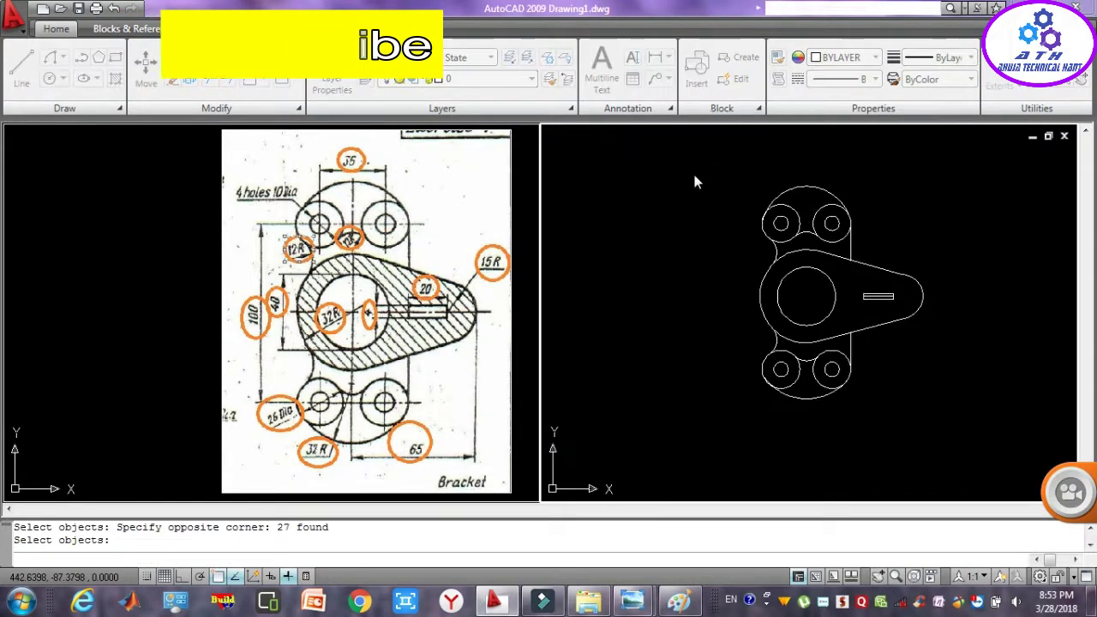
left_click(477, 414)
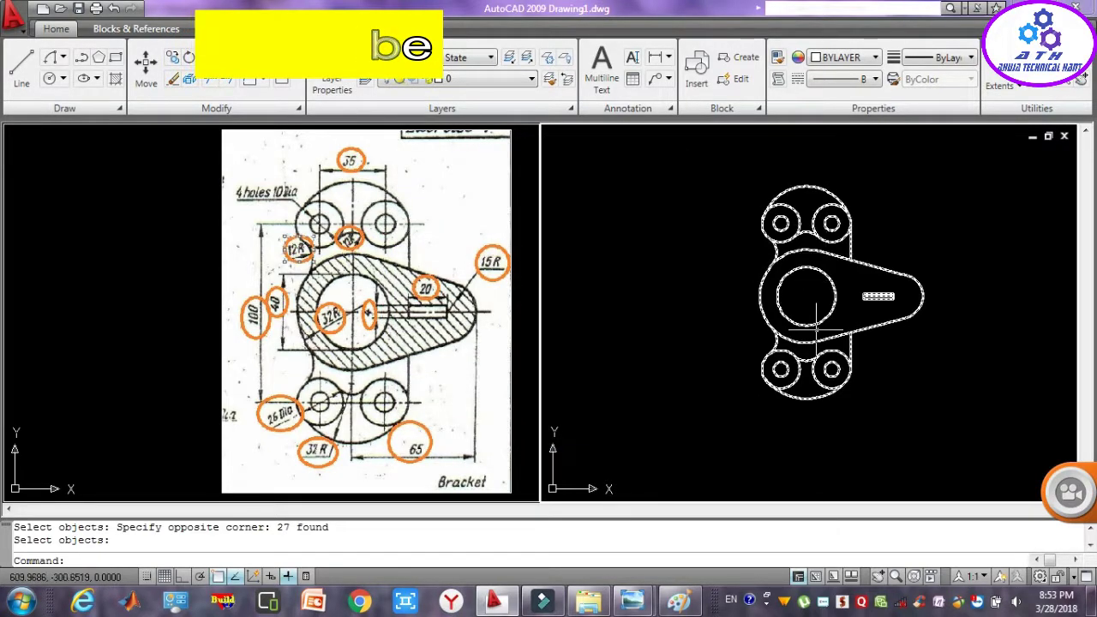
type("h")
key("Return")
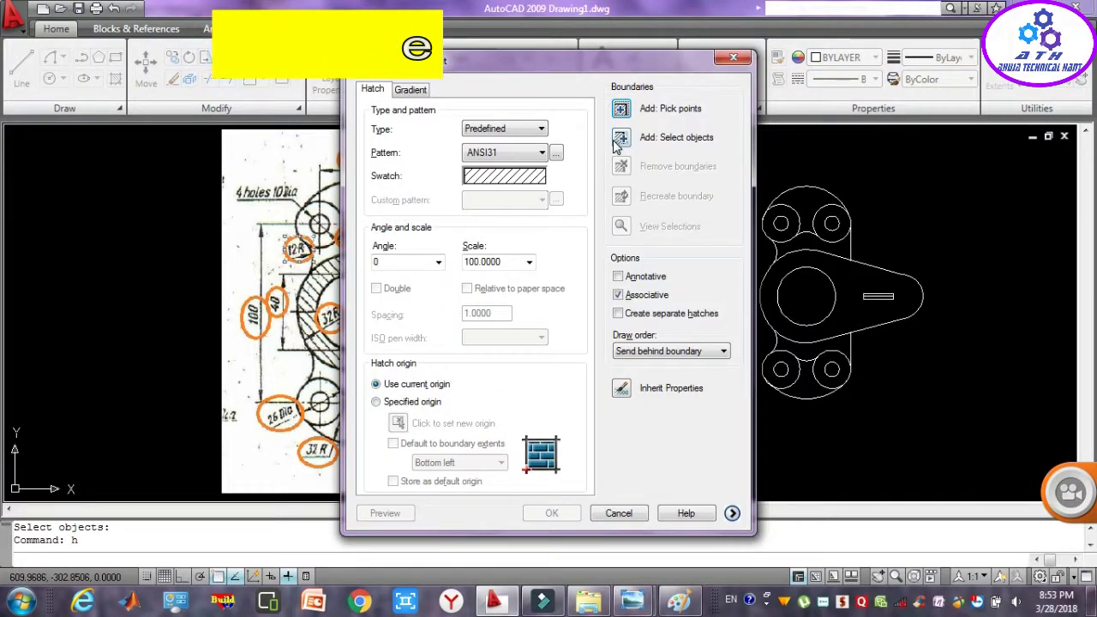
- Hatch the hub ring and arm with ANSI31, leaving the bore and slot clear
left_click(621, 139)
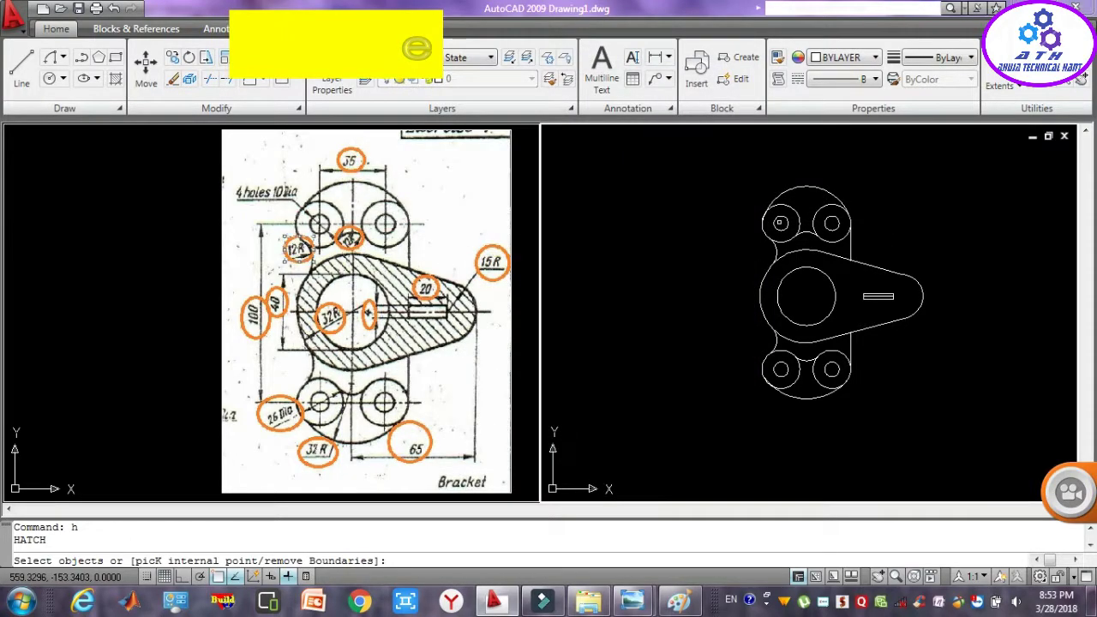
left_click(838, 261)
key("Return")
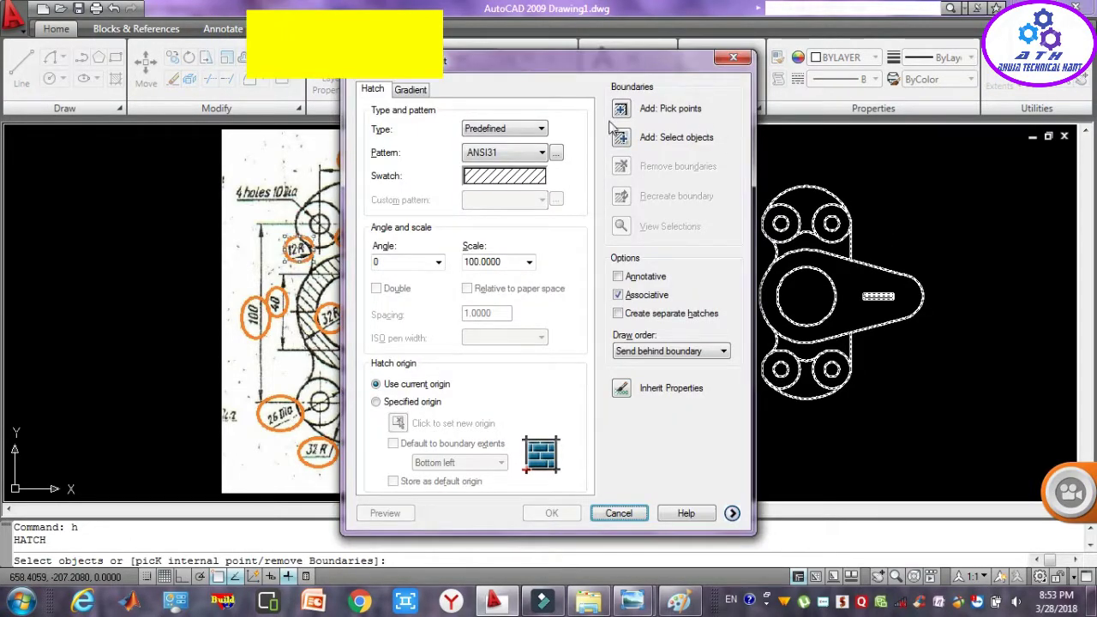
left_click(623, 111)
left_click(846, 280)
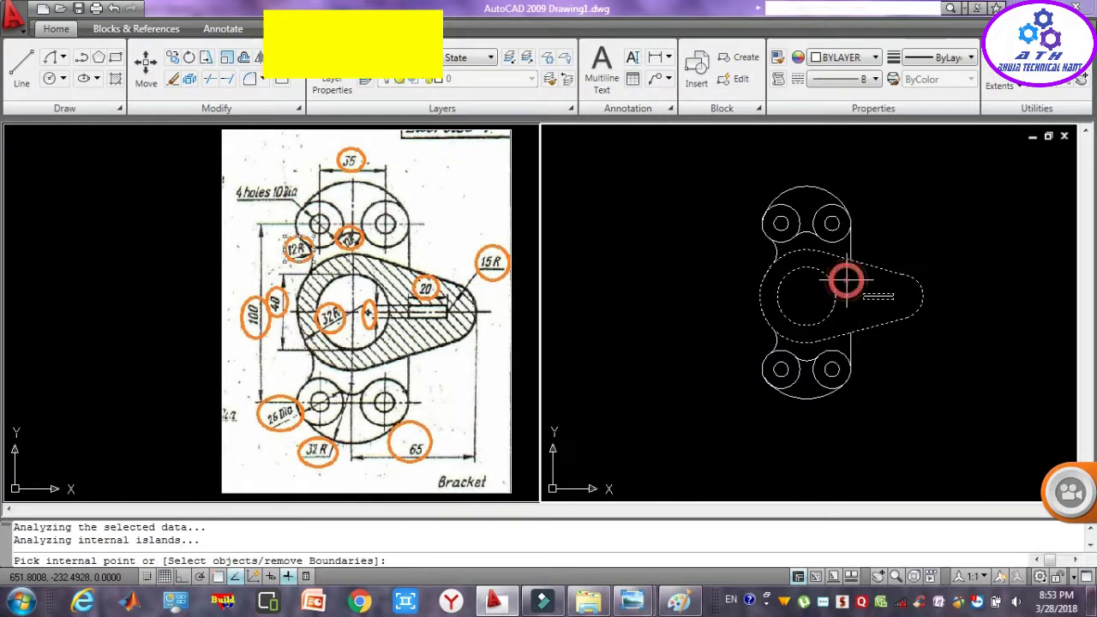
key("Return")
key("Return")
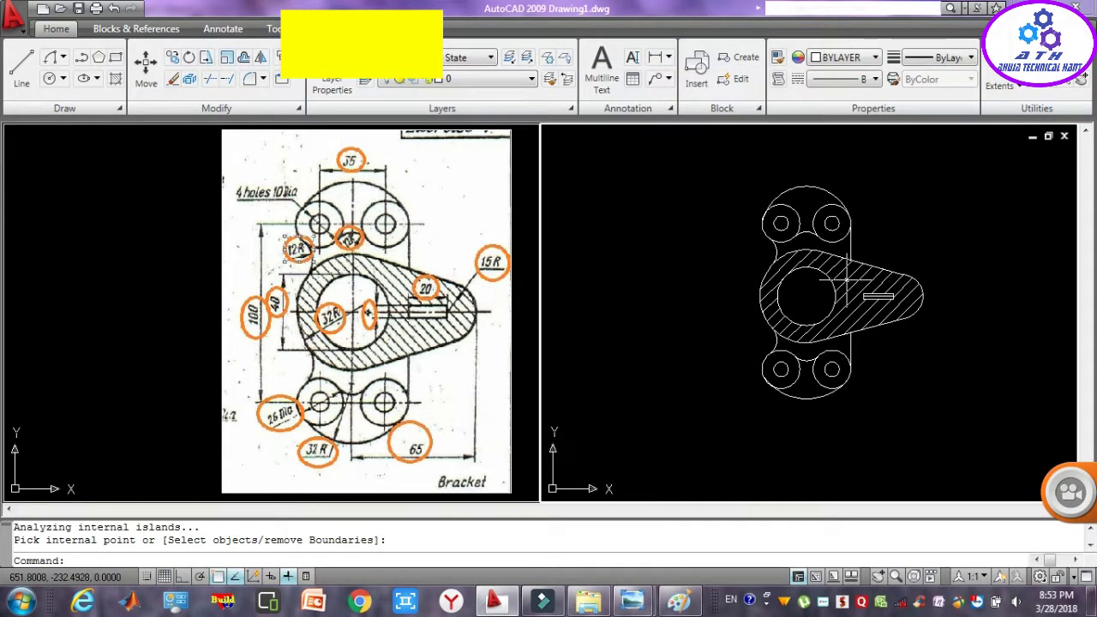
left_click(939, 409)
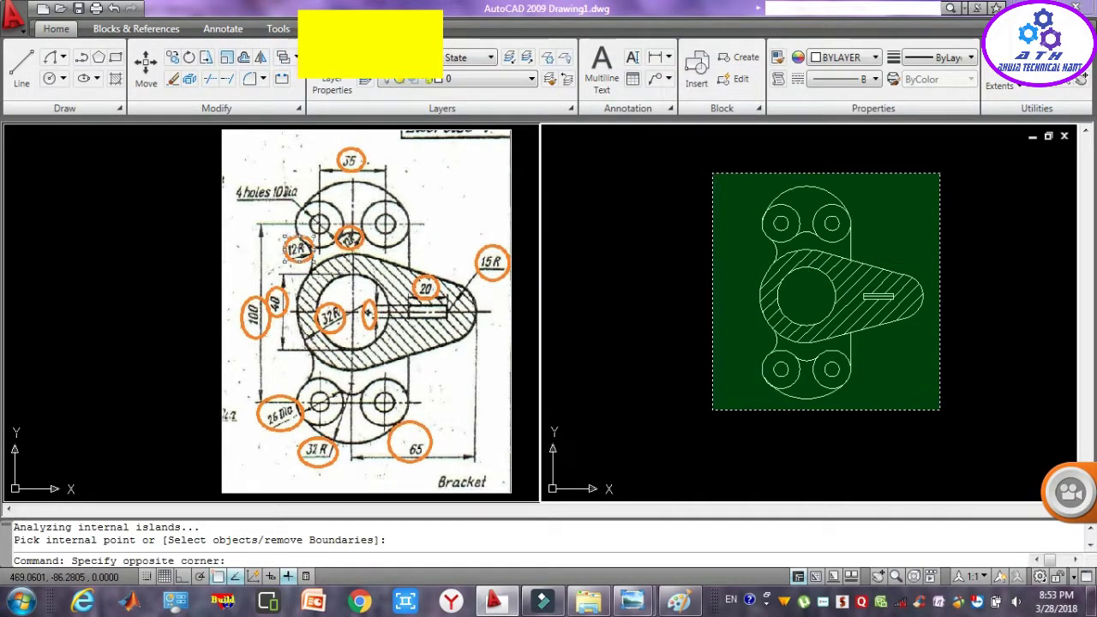
- Make the whole bracket, hatch included, yellow with a 0.35 mm lineweight
left_click(713, 173)
left_click(844, 57)
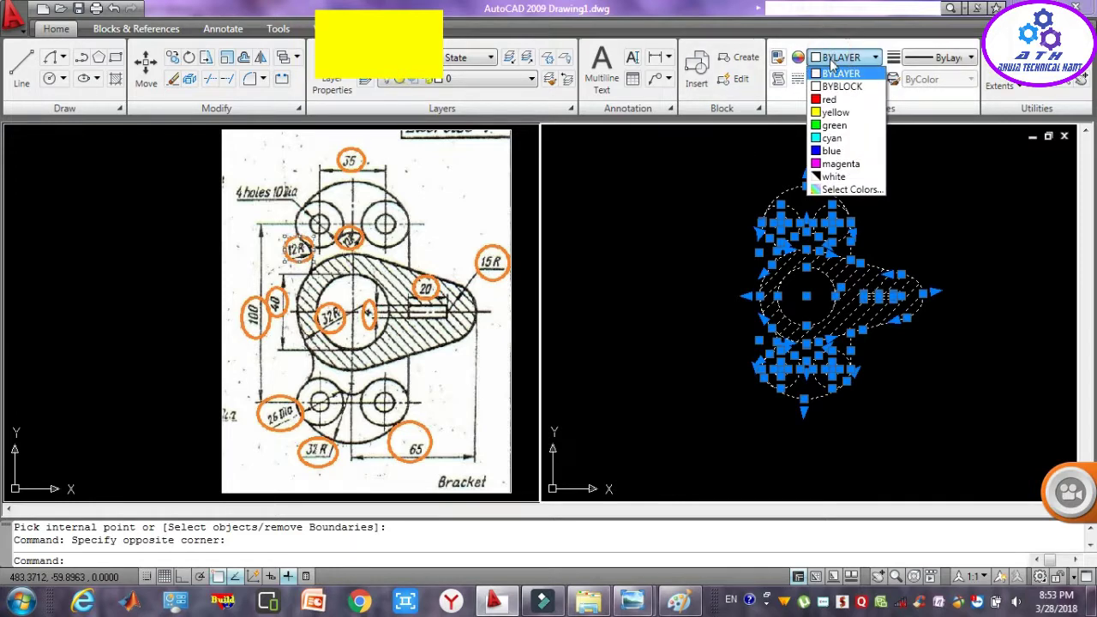
left_click(833, 113)
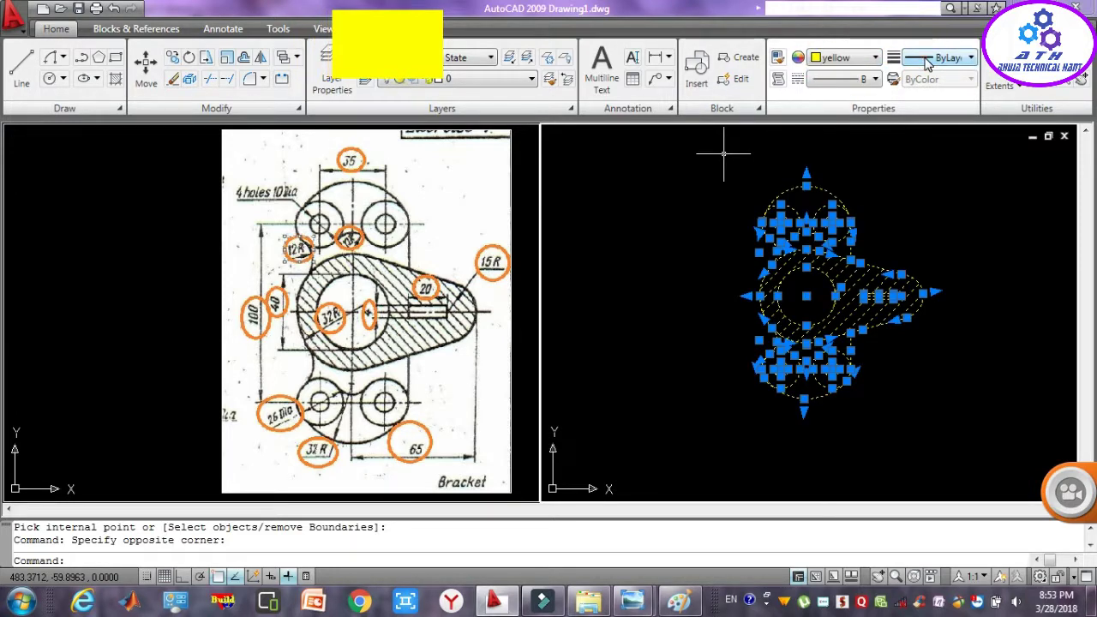
left_click(927, 60)
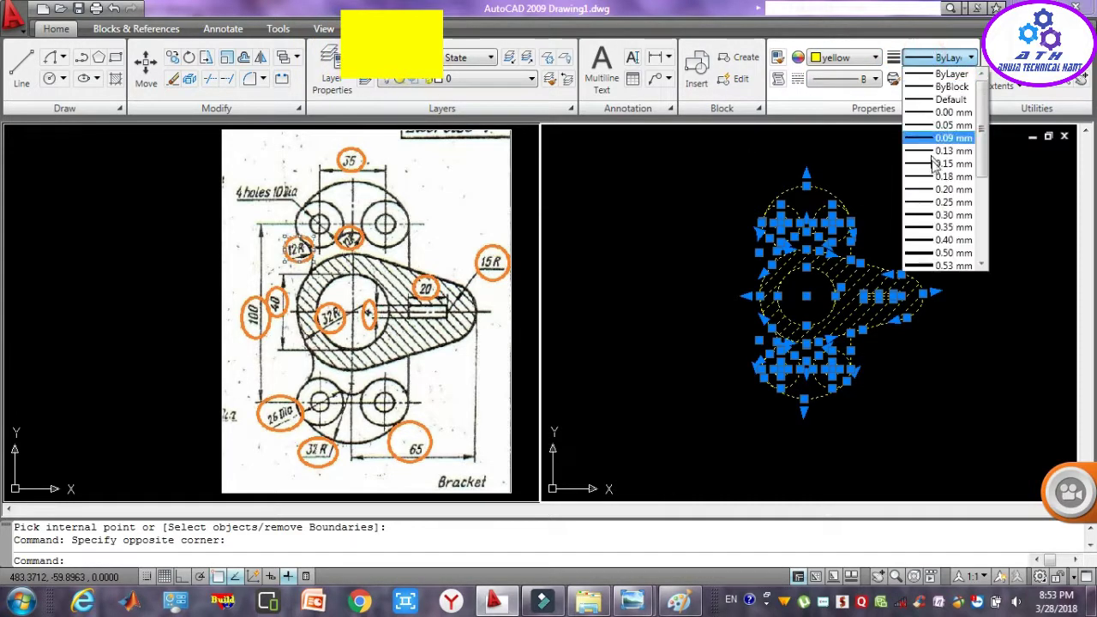
left_click(947, 227)
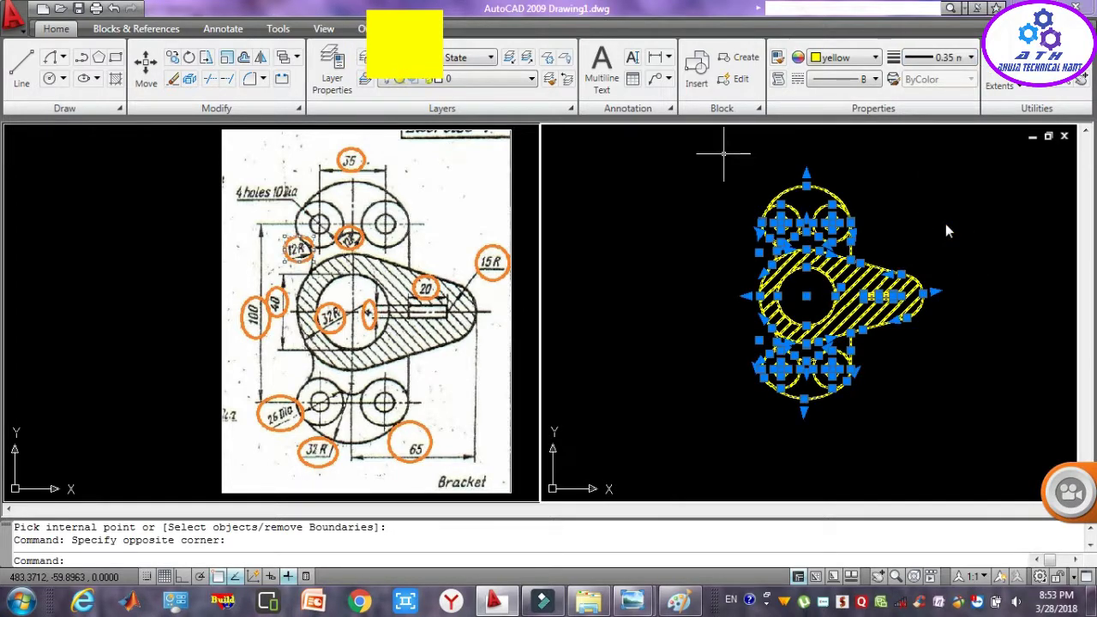
key("Escape")
key("Escape")
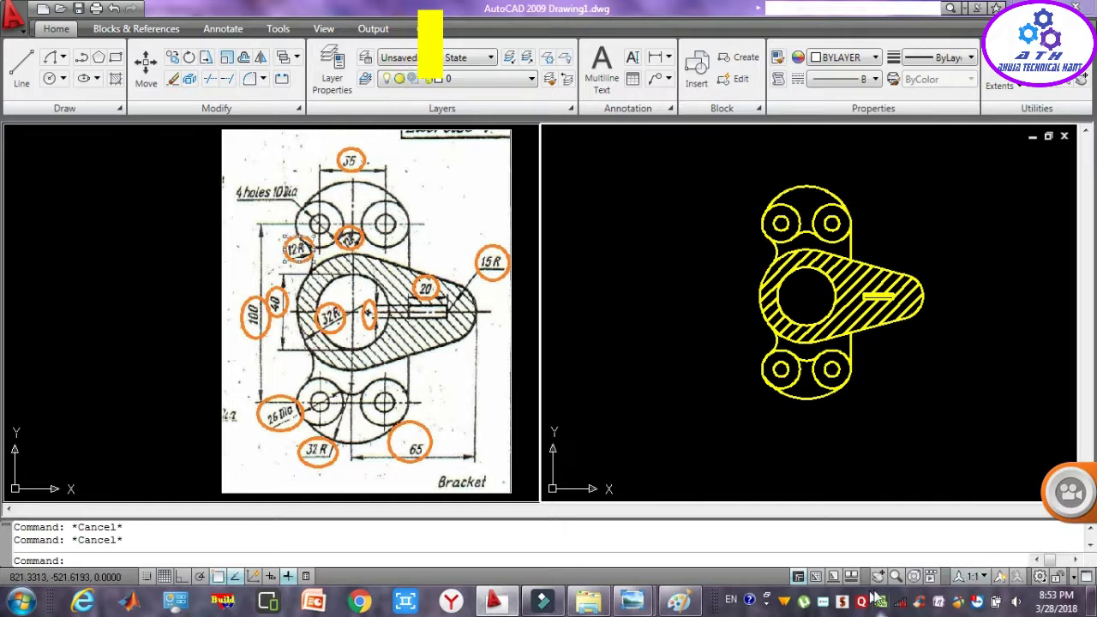
right_click(824, 601)
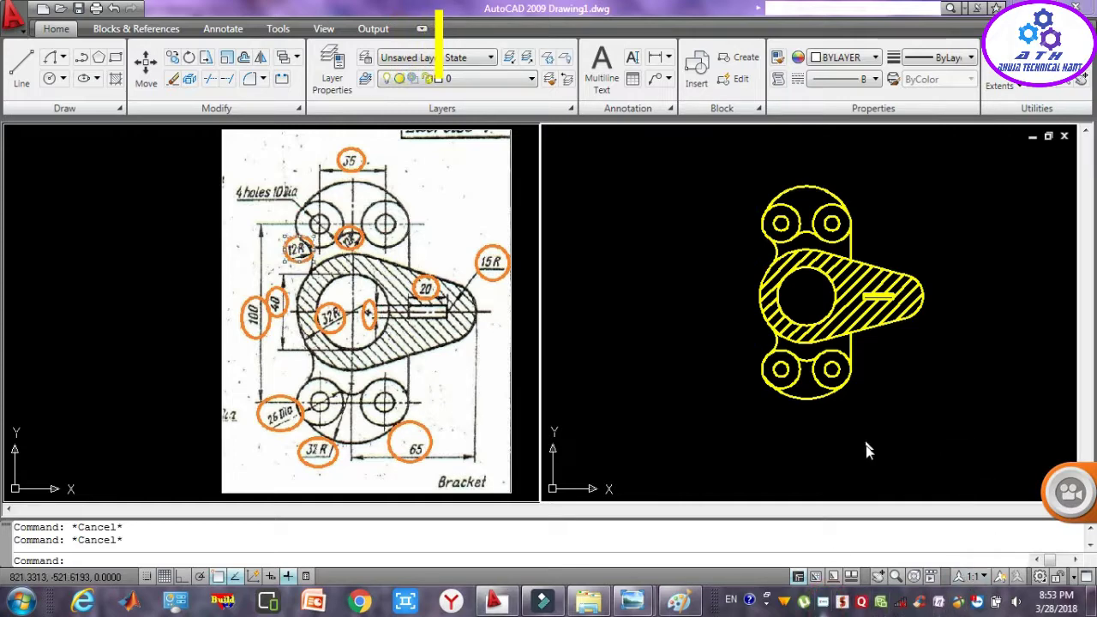
left_click(887, 457)
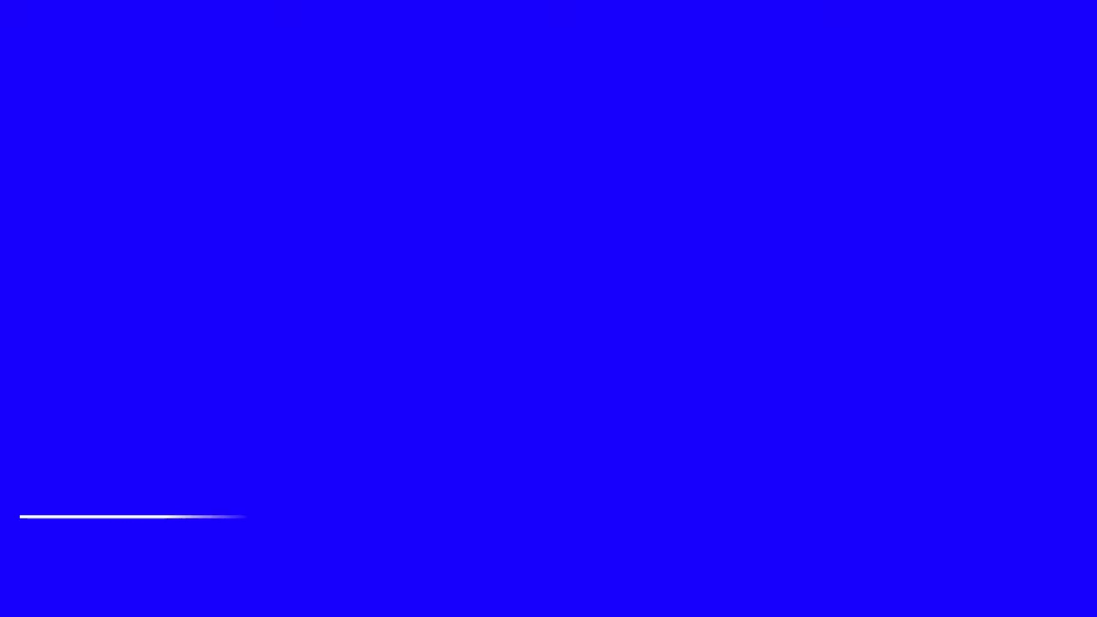